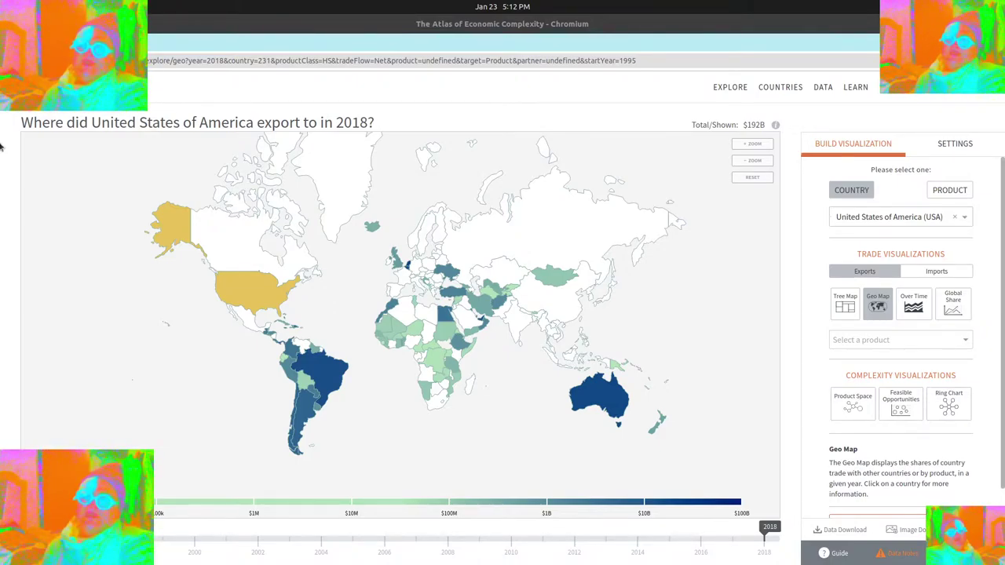
Compare the United States' 2018 import map with its export map and return to the exports view.
{"action": "mouse_move", "coordinate": [326, 380]}
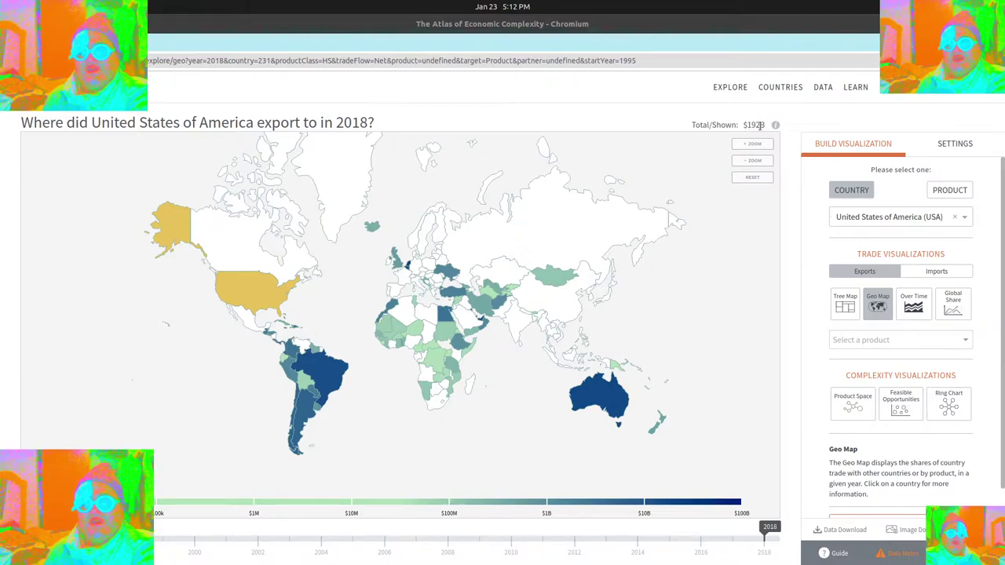
{"action": "left_click", "coordinate": [939, 274]}
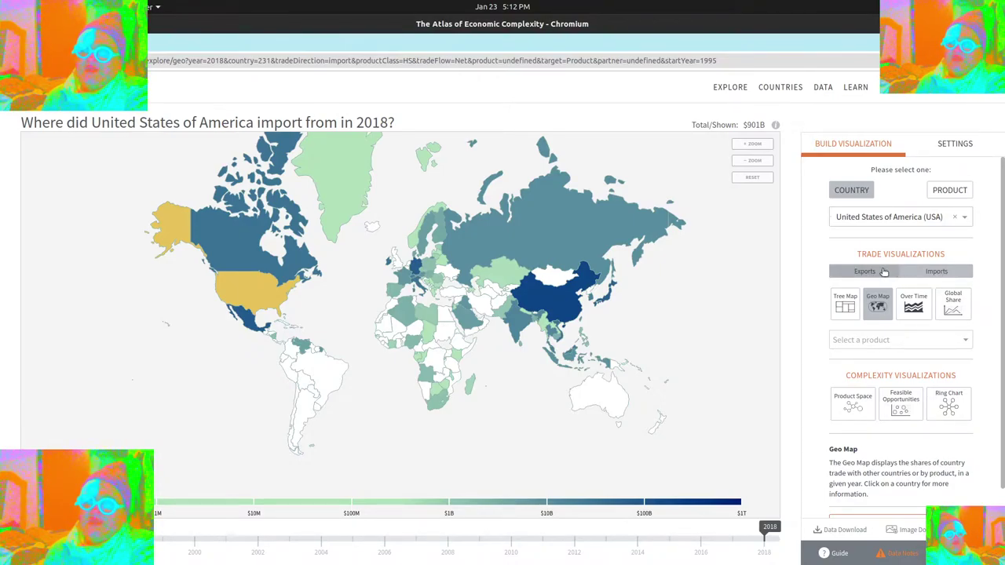
{"action": "left_click", "coordinate": [884, 271]}
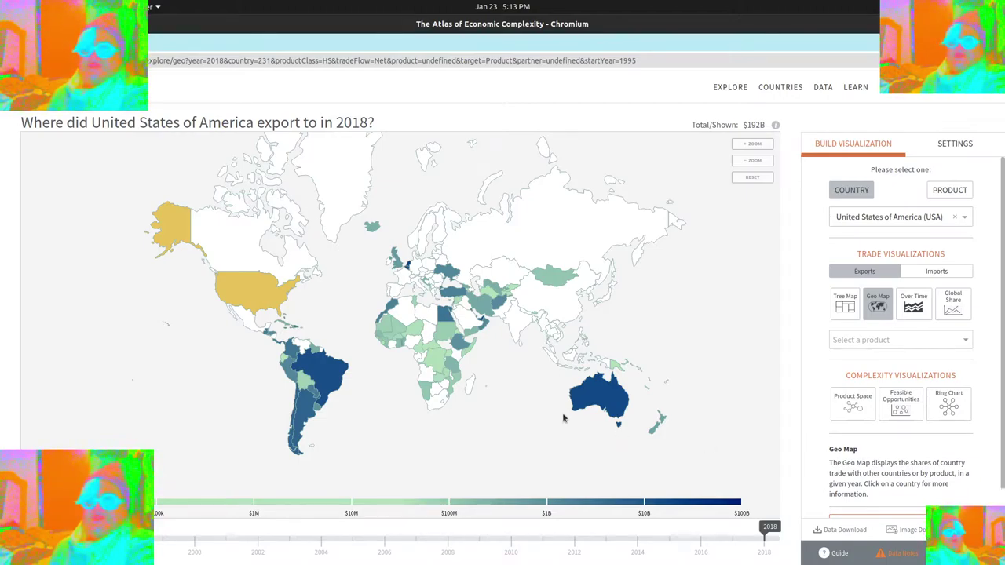
Examine the net export values and shares of destination countries on the 2018 export map, including Australia, the Netherlands and Morocco.
{"action": "mouse_move", "coordinate": [610, 386]}
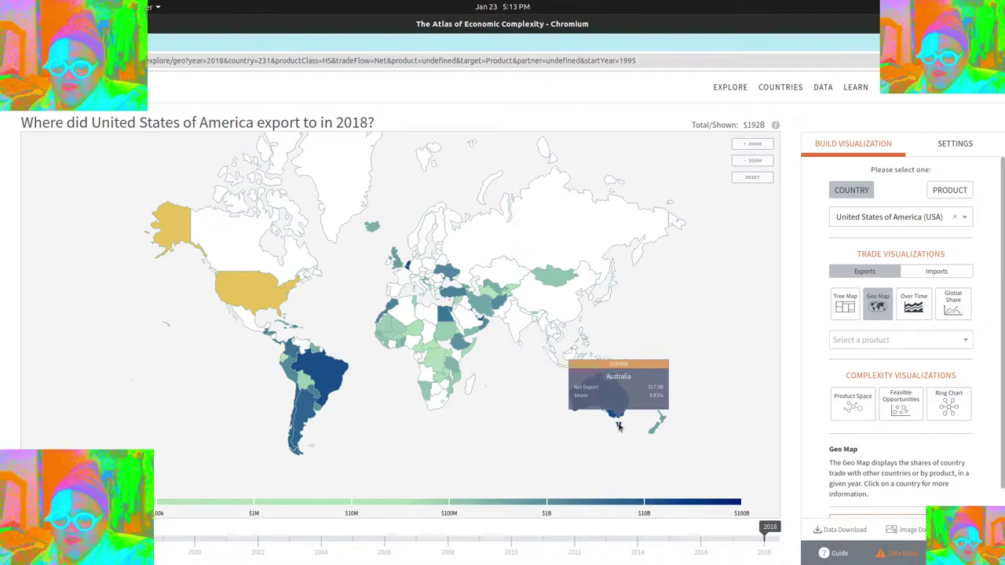
{"action": "mouse_move", "coordinate": [617, 425]}
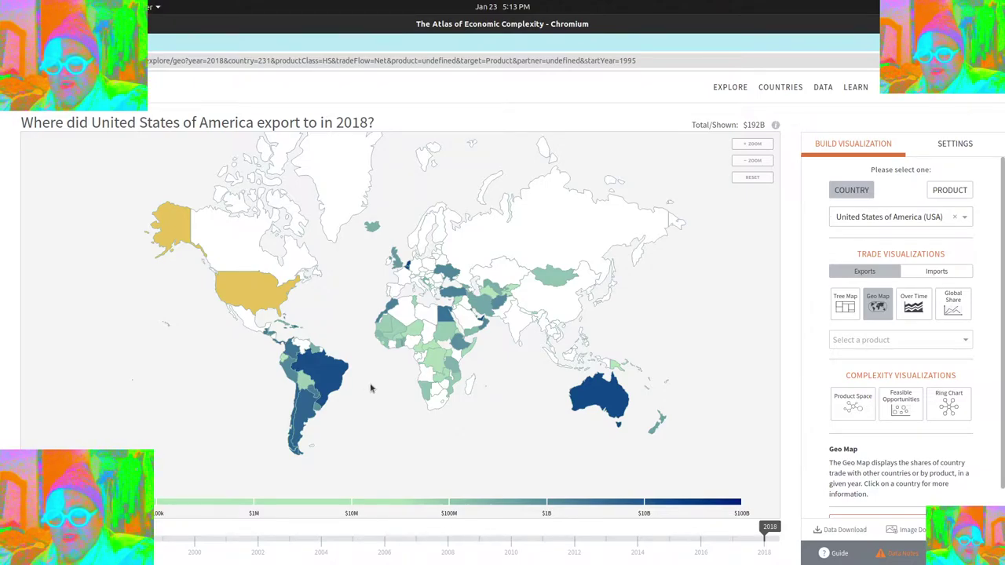
{"action": "mouse_move", "coordinate": [336, 373]}
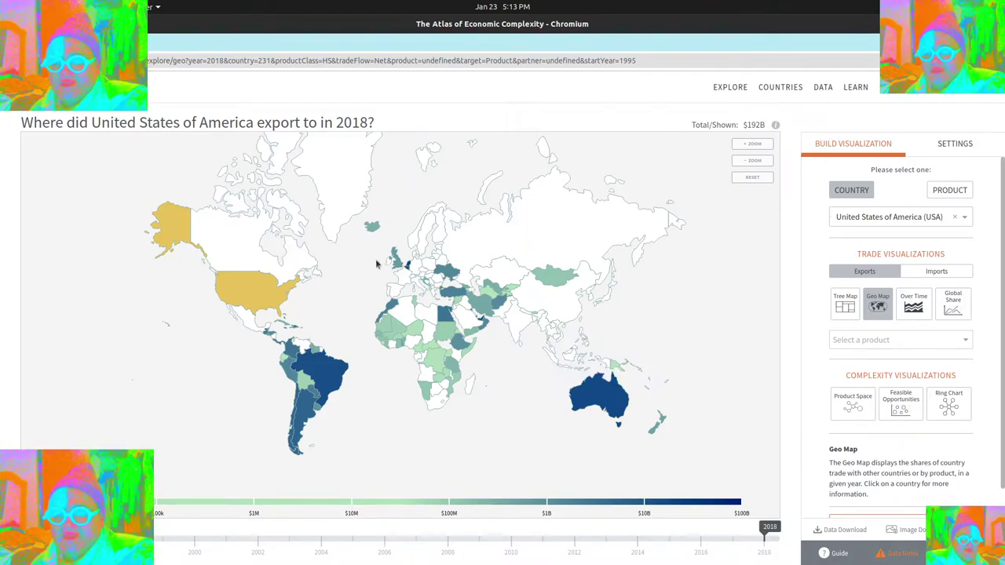
{"action": "mouse_move", "coordinate": [400, 268]}
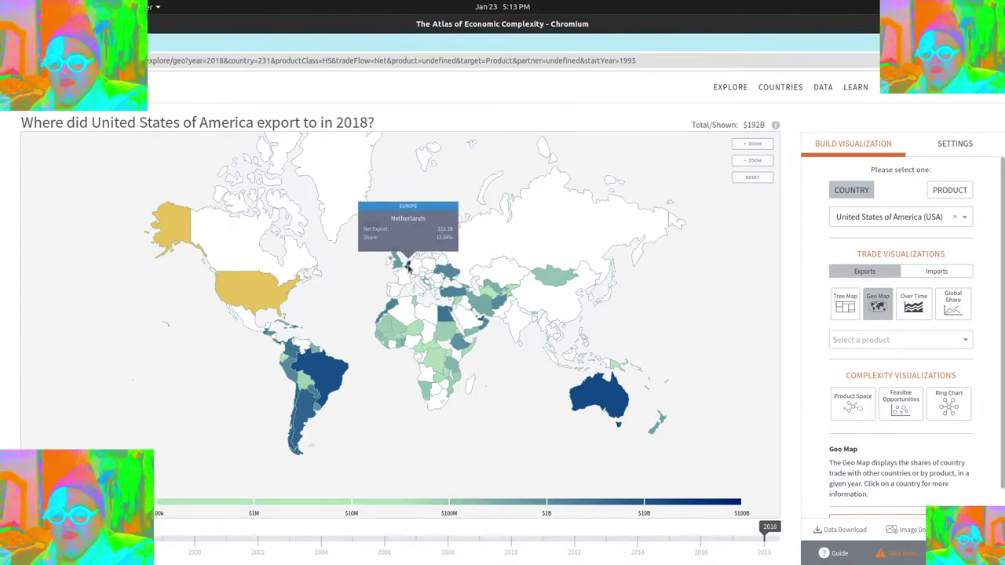
{"action": "mouse_move", "coordinate": [392, 309]}
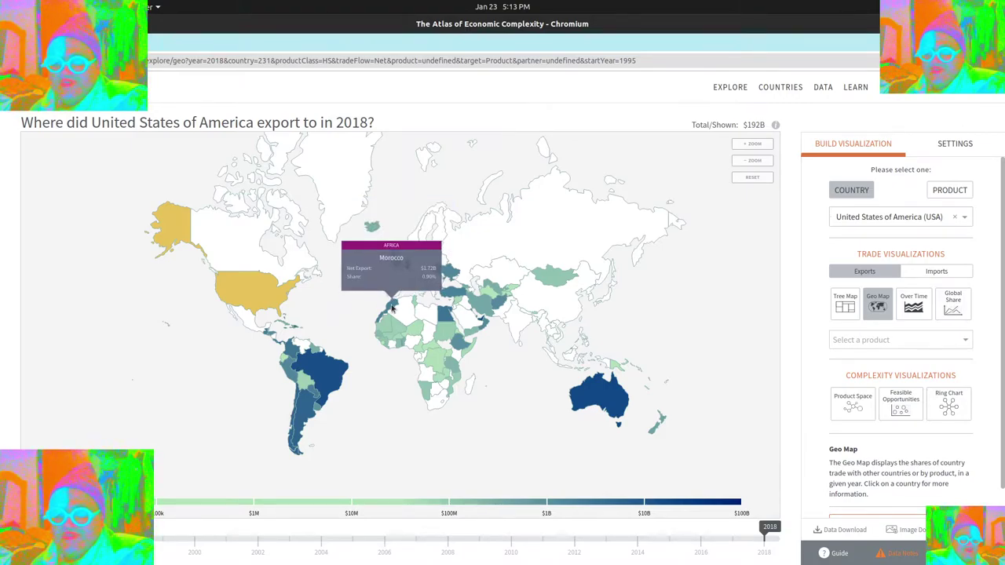
{"action": "mouse_move", "coordinate": [481, 319]}
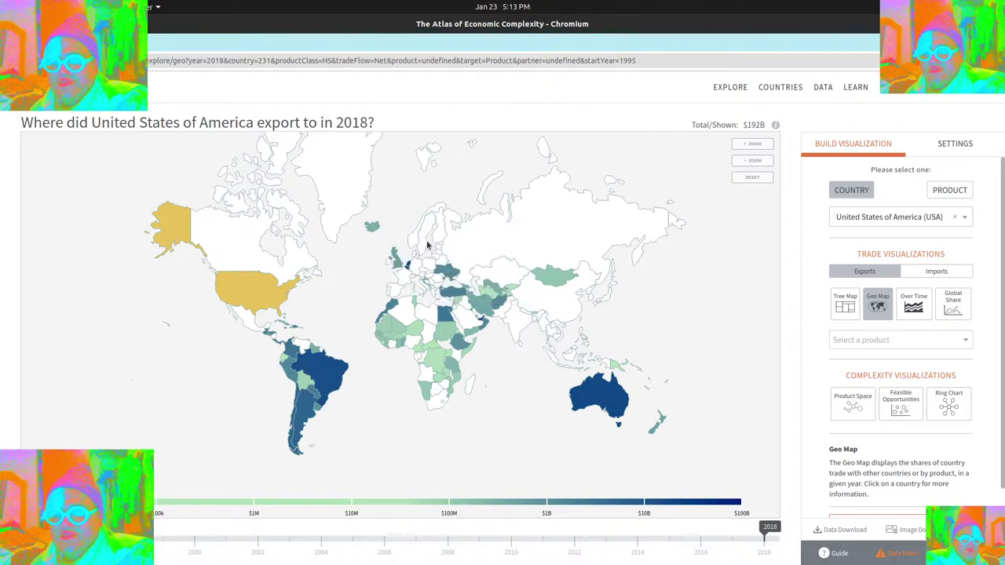
{"action": "mouse_move", "coordinate": [289, 333]}
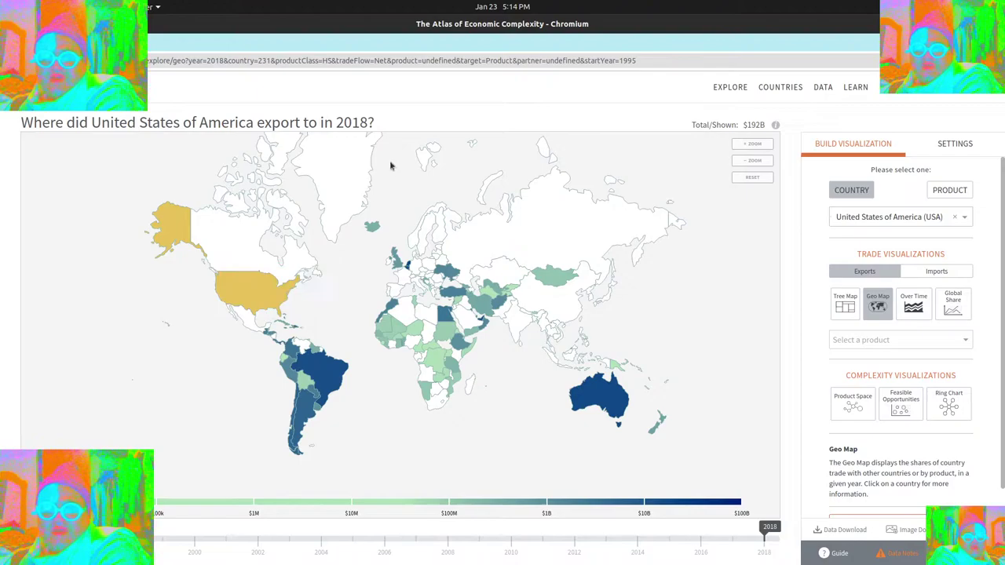
{"action": "mouse_move", "coordinate": [564, 286]}
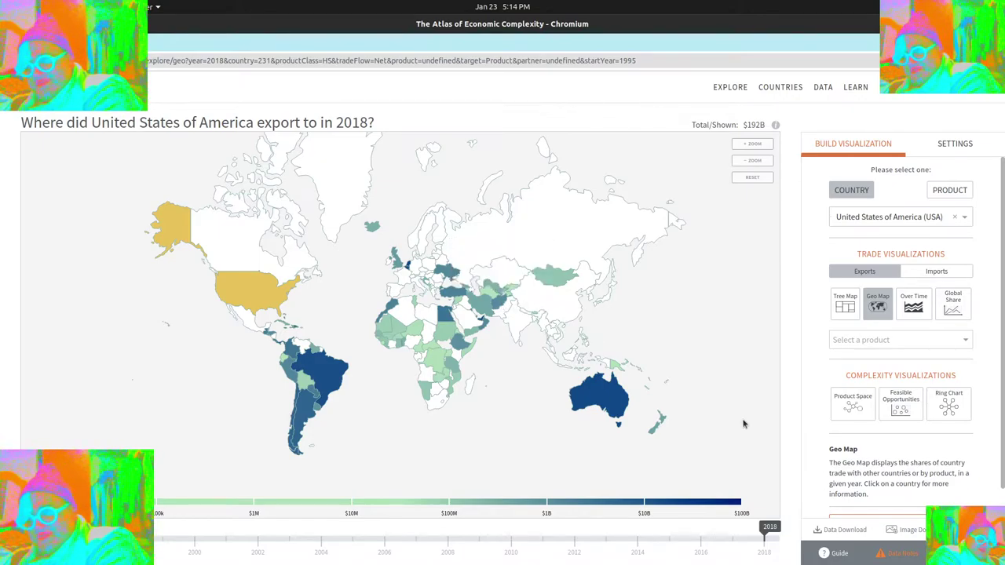
Show the 2018 import map and view China's net import details.
{"action": "left_click", "coordinate": [934, 272]}
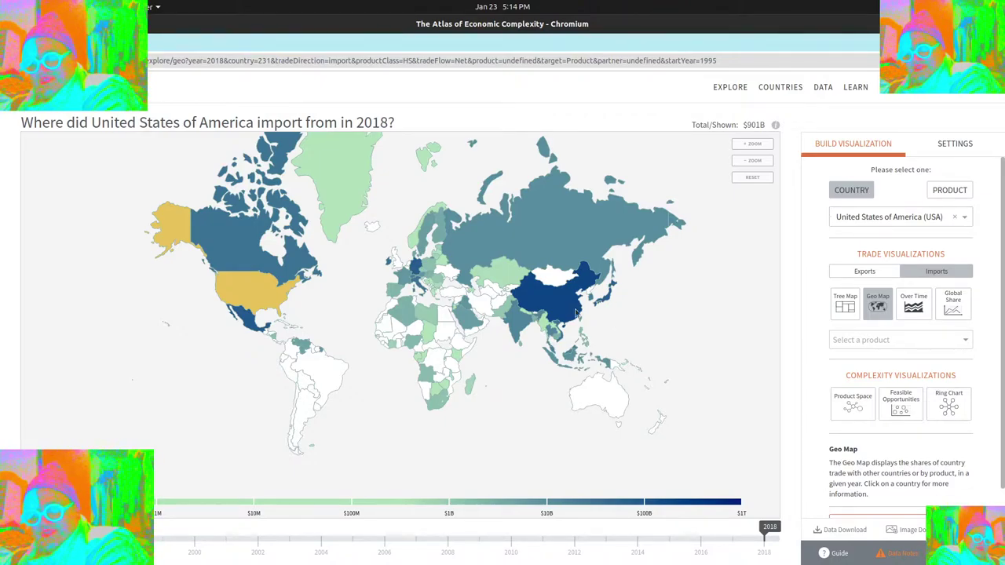
{"action": "left_click", "coordinate": [569, 313]}
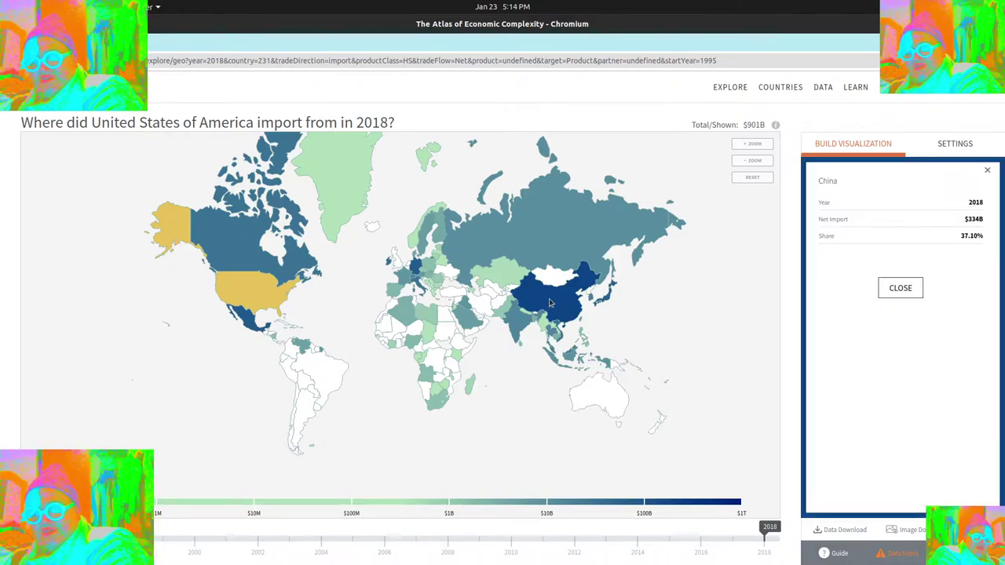
{"action": "left_click", "coordinate": [987, 172]}
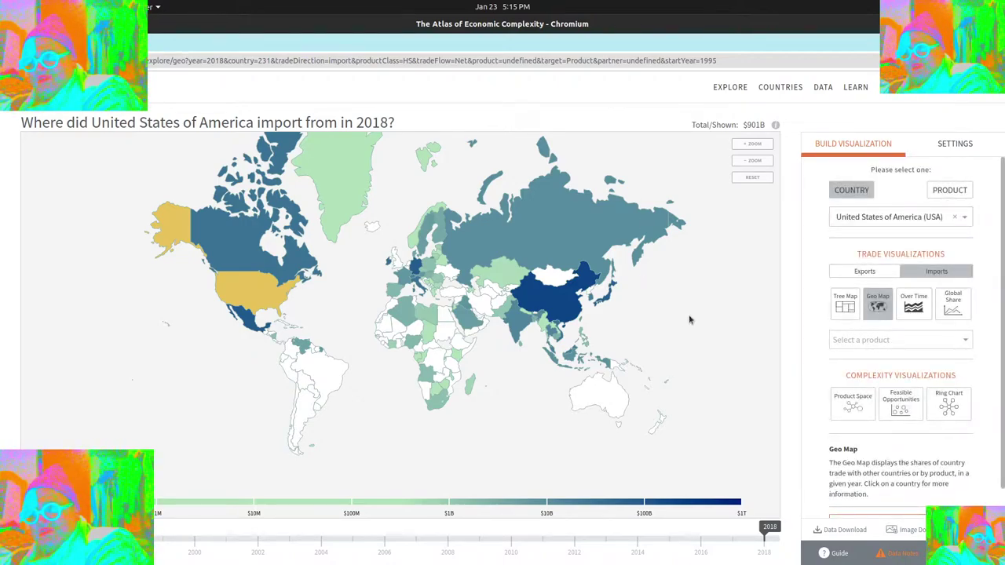
Compare the export map with the import map again and view Mexico's net import details.
{"action": "left_click", "coordinate": [898, 272]}
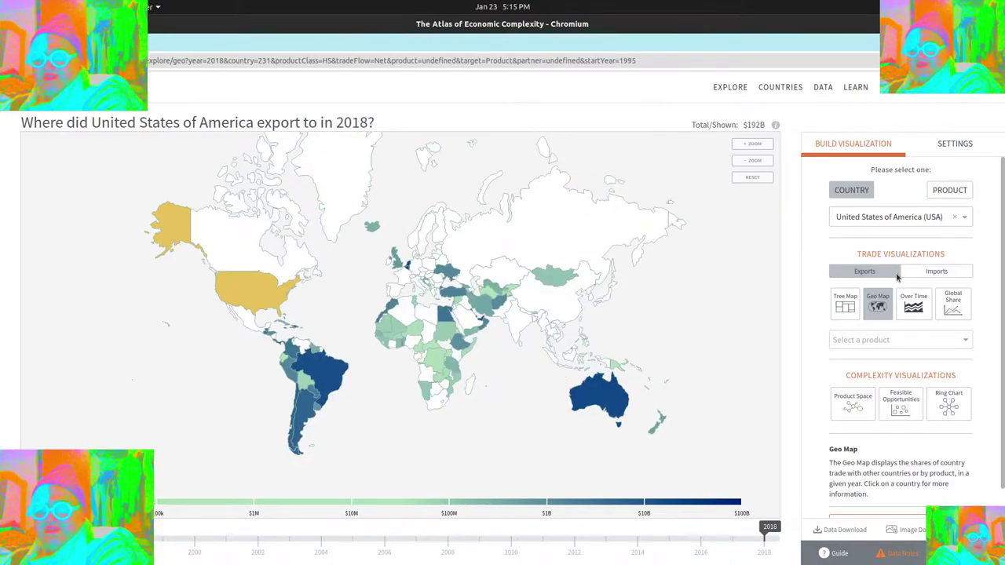
{"action": "left_click", "coordinate": [924, 274]}
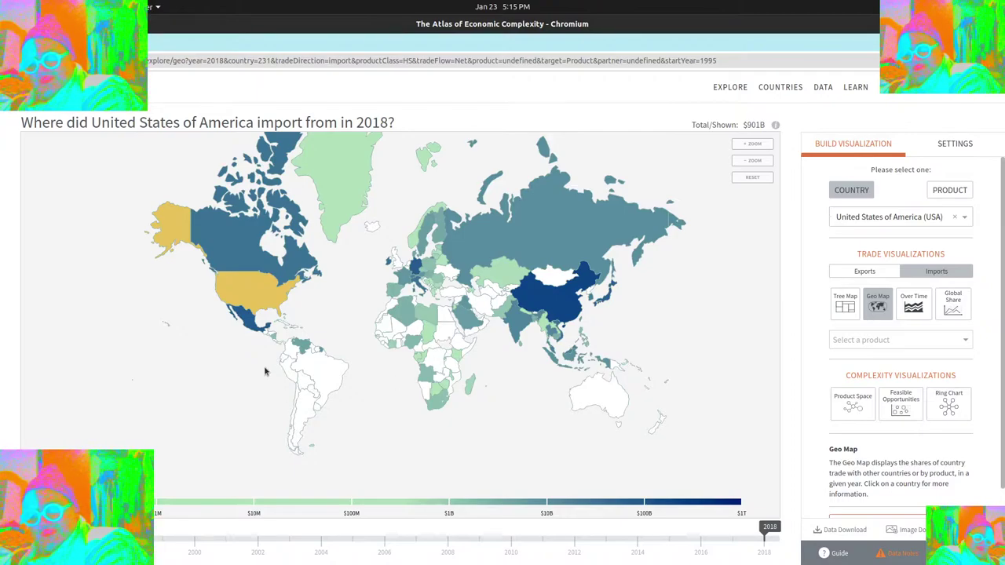
{"action": "left_click", "coordinate": [250, 322]}
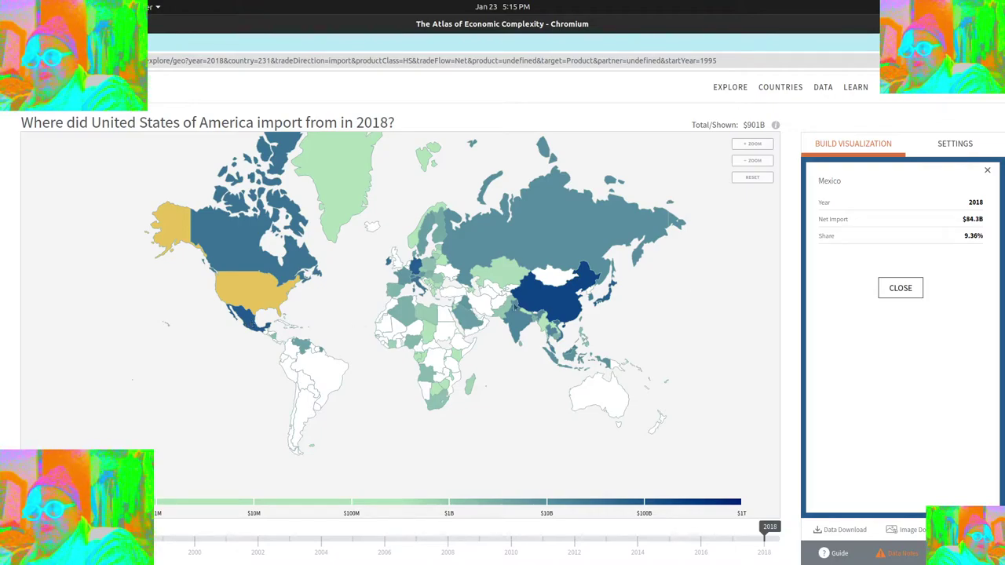
{"action": "left_click", "coordinate": [987, 172]}
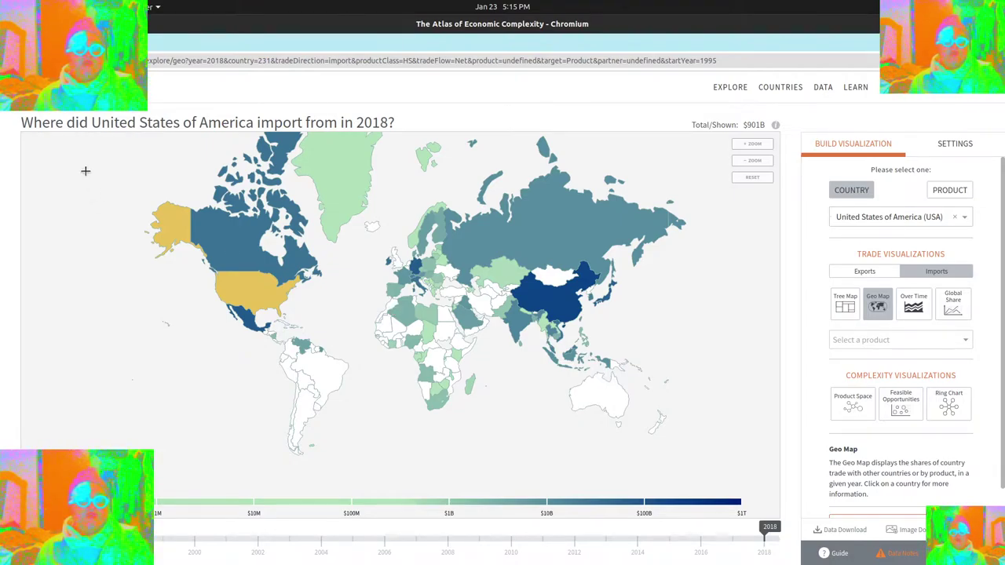
Capture area screenshots of the 2018 import map and the 2018 export map, each including its title and colour scale.
{"action": "left_click_drag", "start_coordinate": [14, 113], "coordinate": [783, 527]}
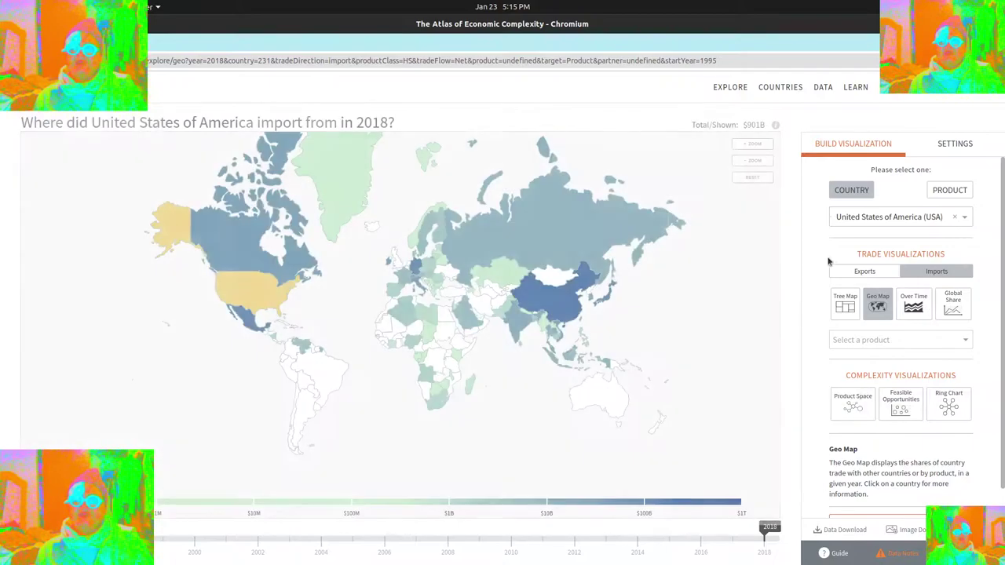
{"action": "left_click", "coordinate": [865, 271]}
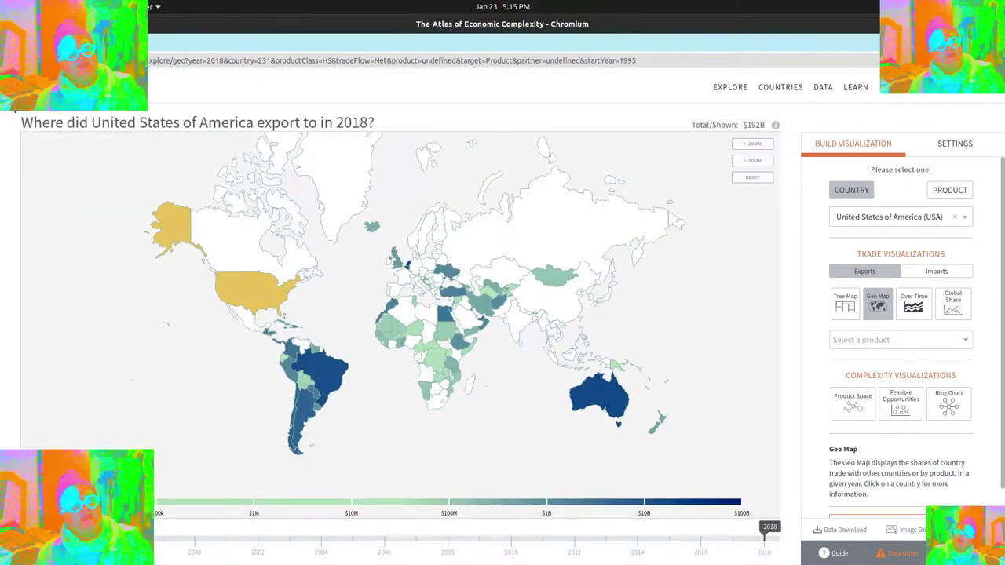
{"action": "left_click_drag", "start_coordinate": [14, 113], "coordinate": [785, 519]}
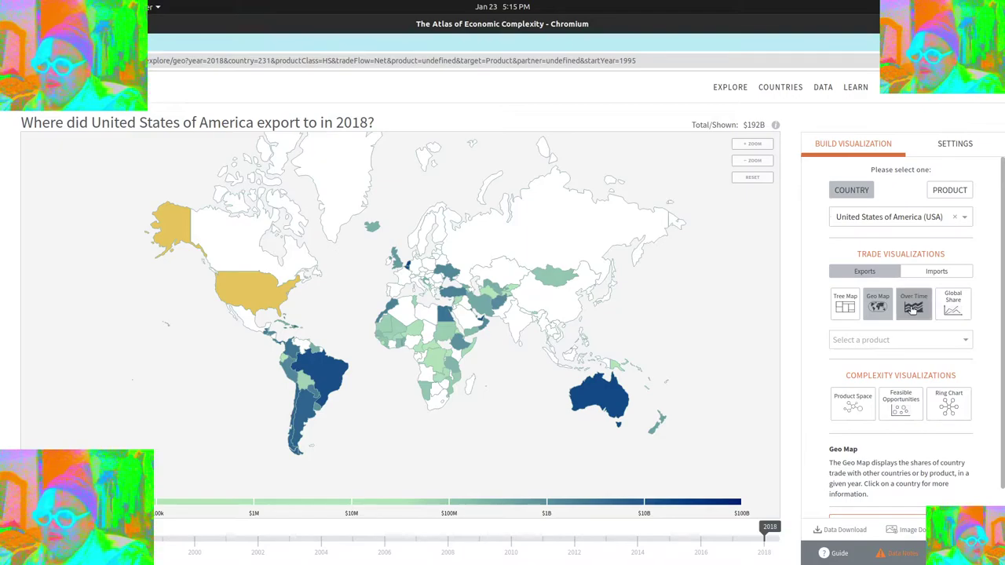
Look at the Over Time and Tree Map export visualizations, and switch to the Global Share chart.
{"action": "left_click", "coordinate": [913, 308]}
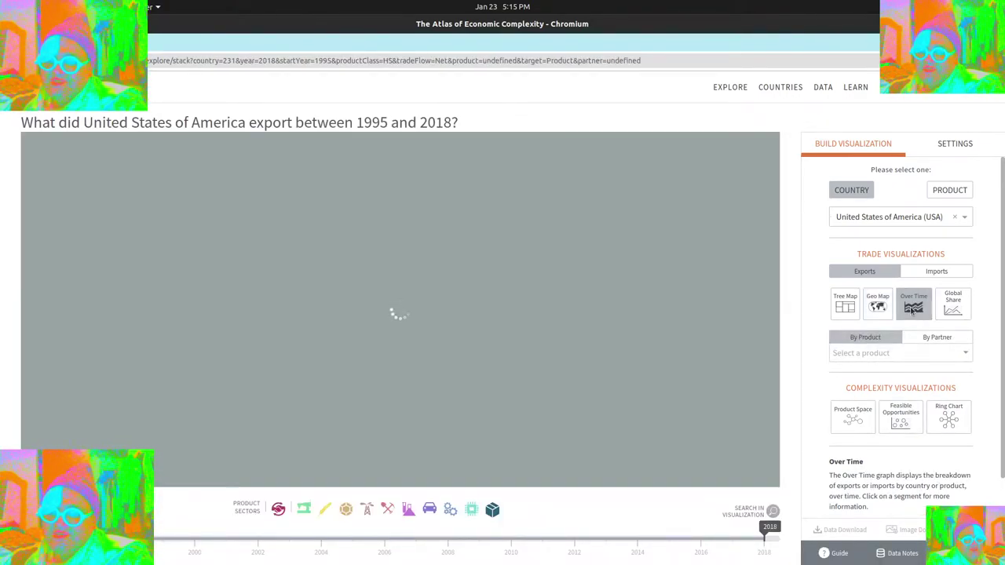
{"action": "left_click", "coordinate": [841, 311]}
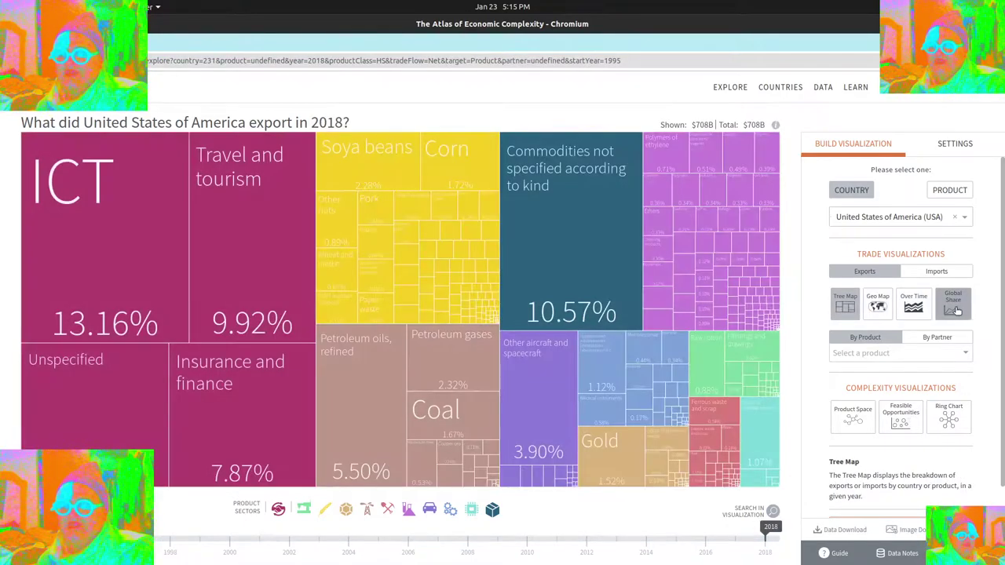
{"action": "left_click", "coordinate": [954, 309]}
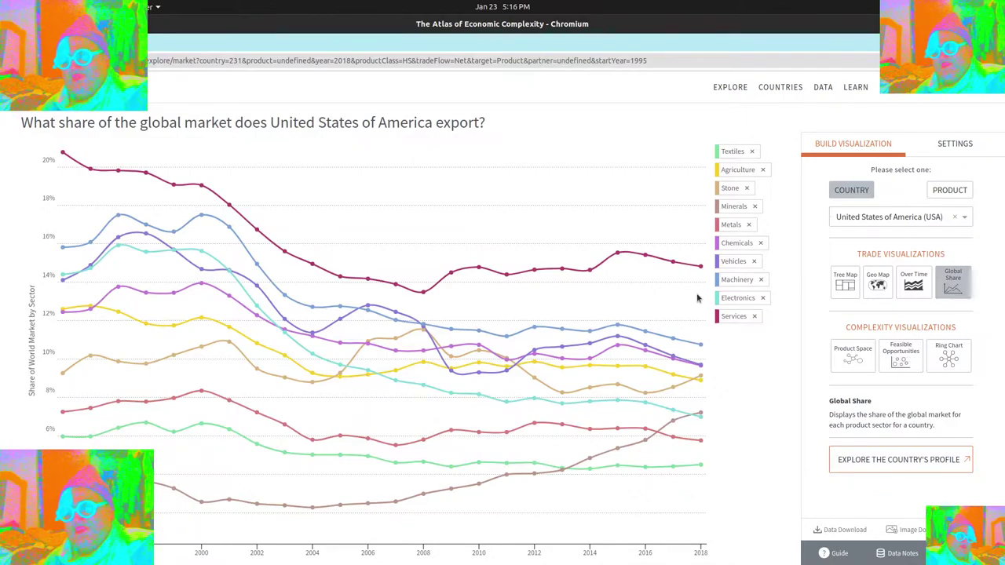
Hide the Services, Machinery and Vehicles sectors from the Global Share chart, checking the sector shares by year in between.
{"action": "mouse_move", "coordinate": [640, 271]}
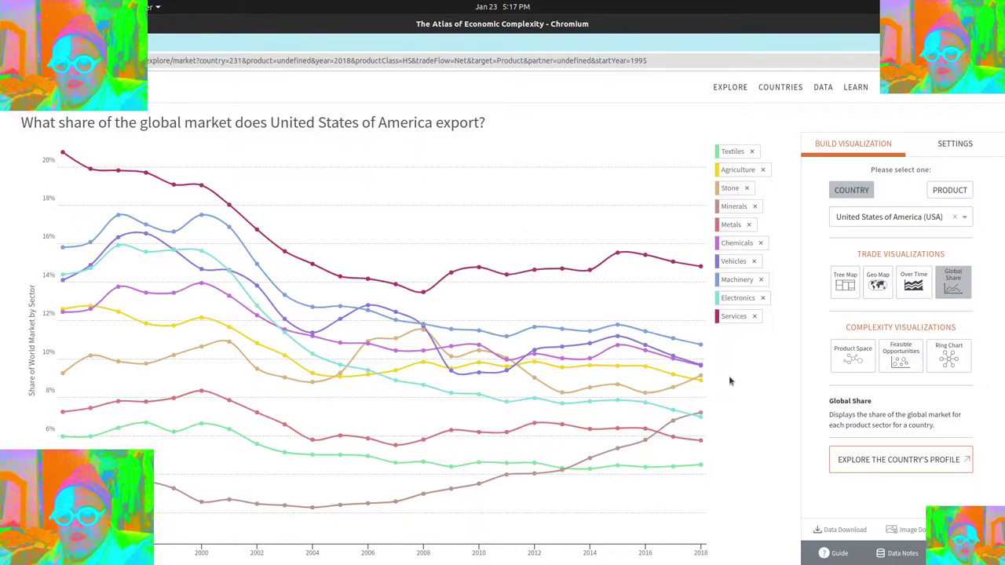
{"action": "left_click", "coordinate": [753, 316]}
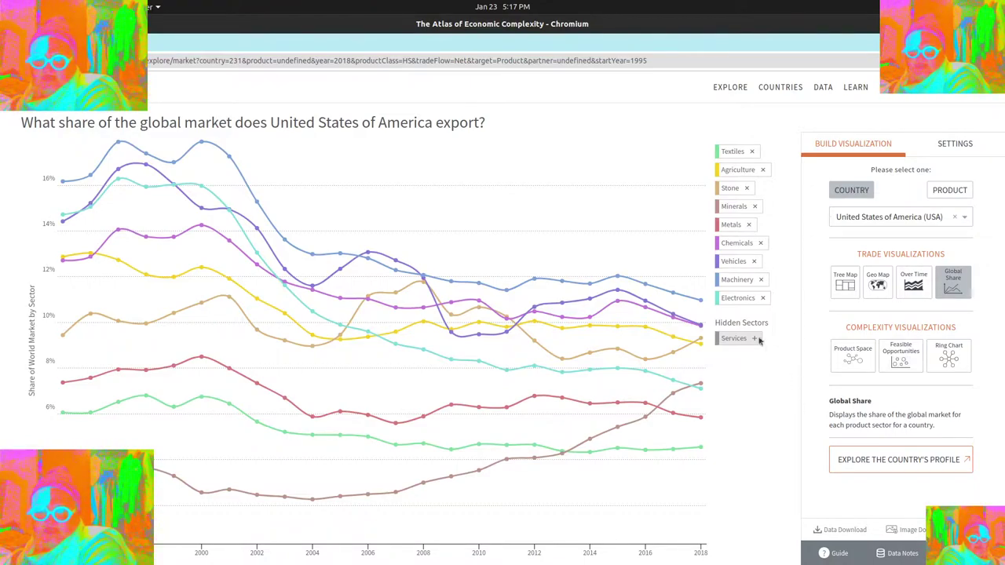
{"action": "mouse_move", "coordinate": [701, 305]}
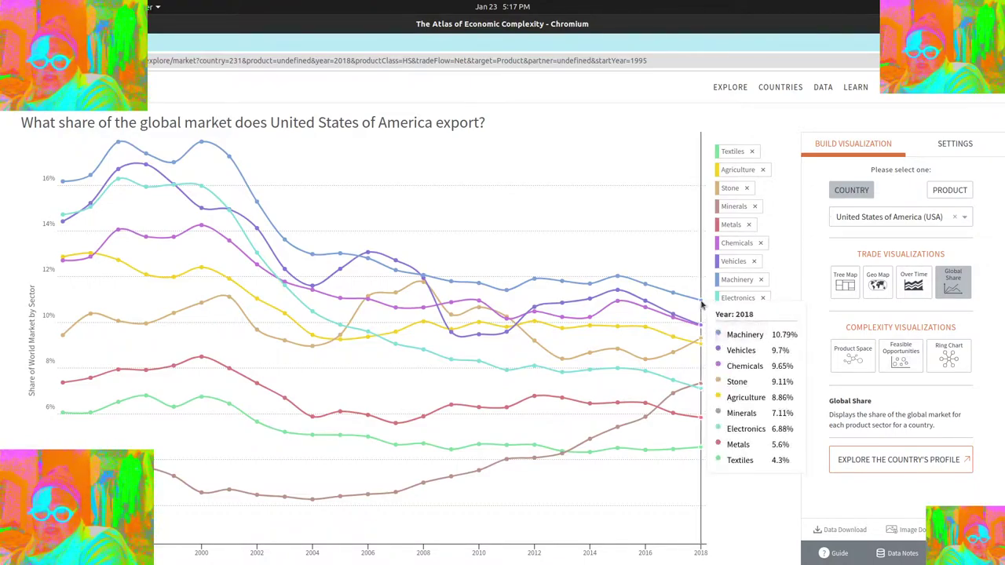
{"action": "left_click", "coordinate": [761, 281]}
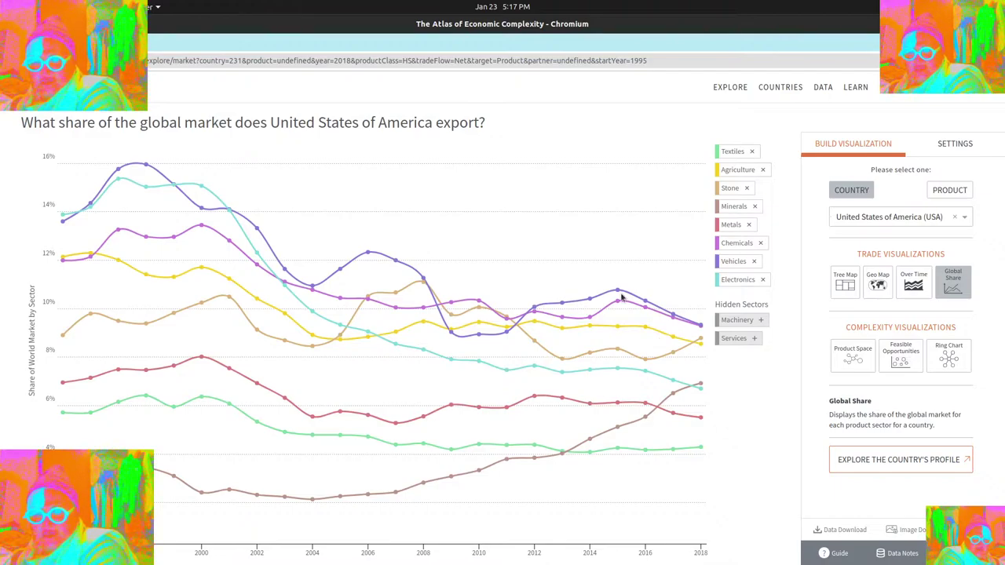
{"action": "mouse_move", "coordinate": [617, 292]}
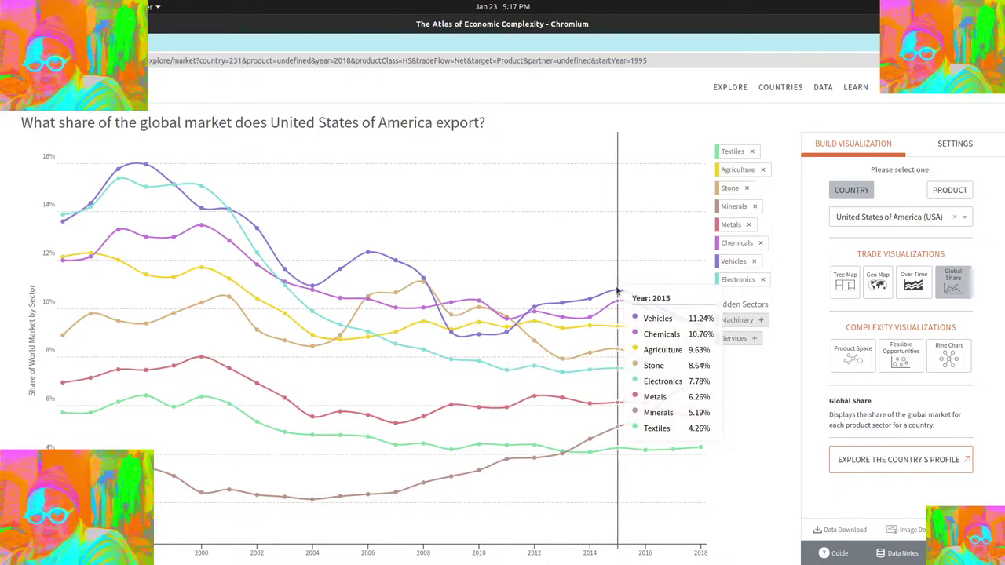
{"action": "left_click", "coordinate": [754, 262]}
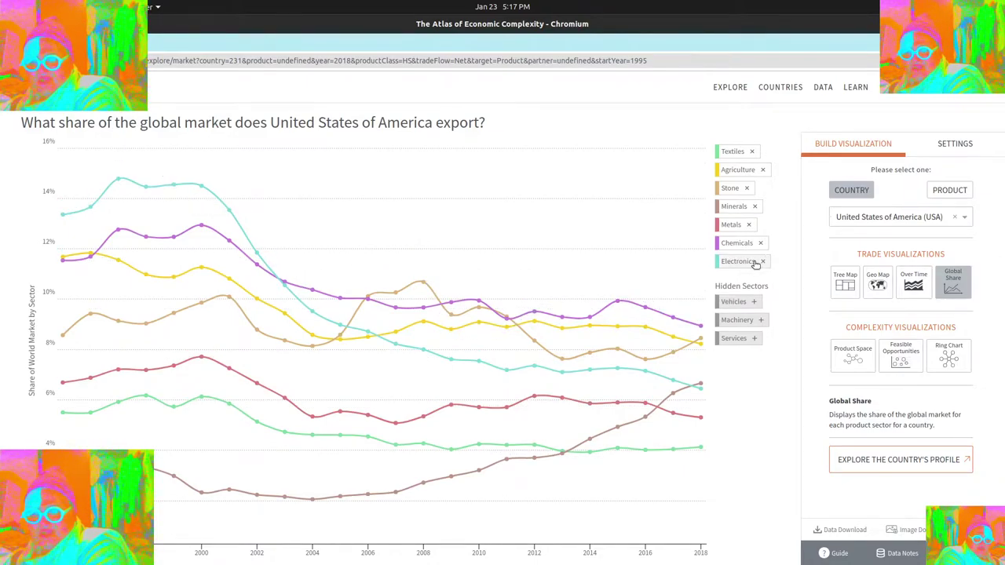
Hide the Chemicals, Stone and Agriculture sectors from the Global Share chart, checking the remaining sectors' shares.
{"action": "mouse_move", "coordinate": [702, 330]}
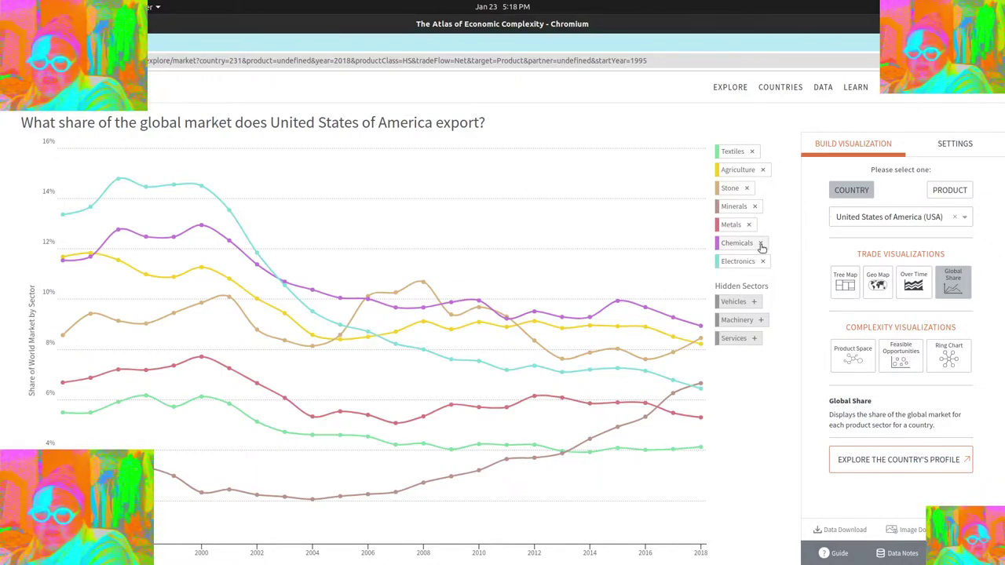
{"action": "left_click", "coordinate": [761, 243]}
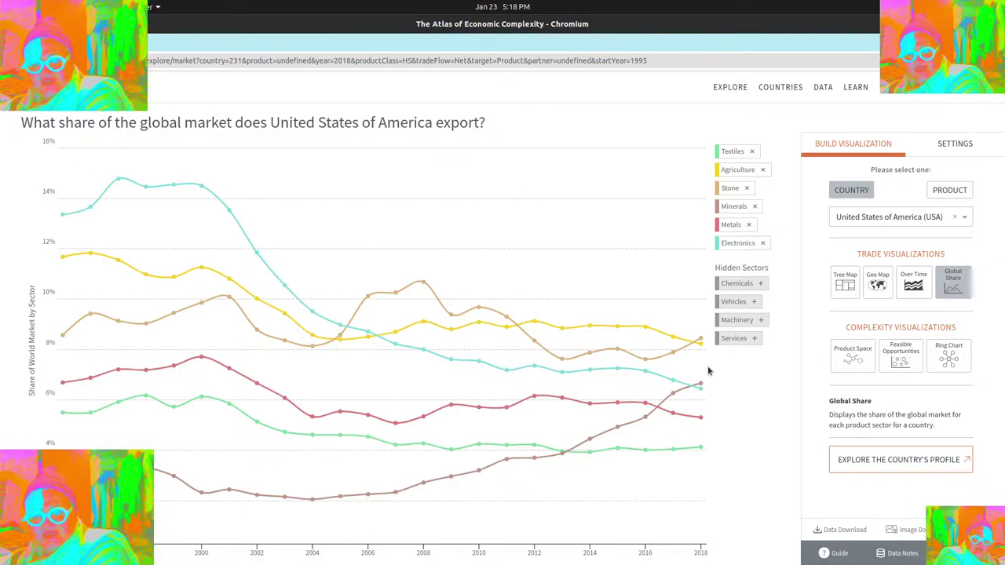
{"action": "mouse_move", "coordinate": [421, 287]}
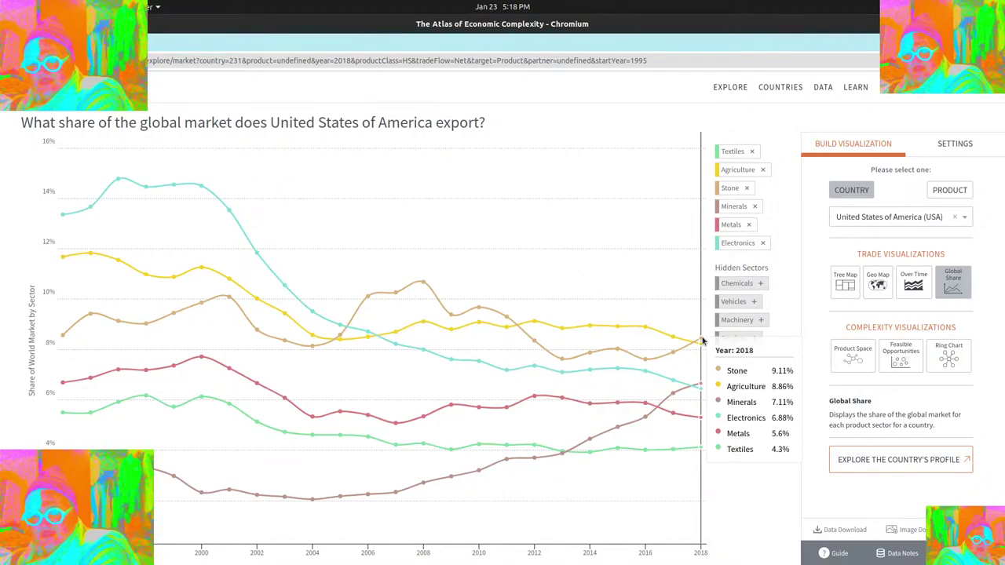
{"action": "left_click", "coordinate": [749, 189]}
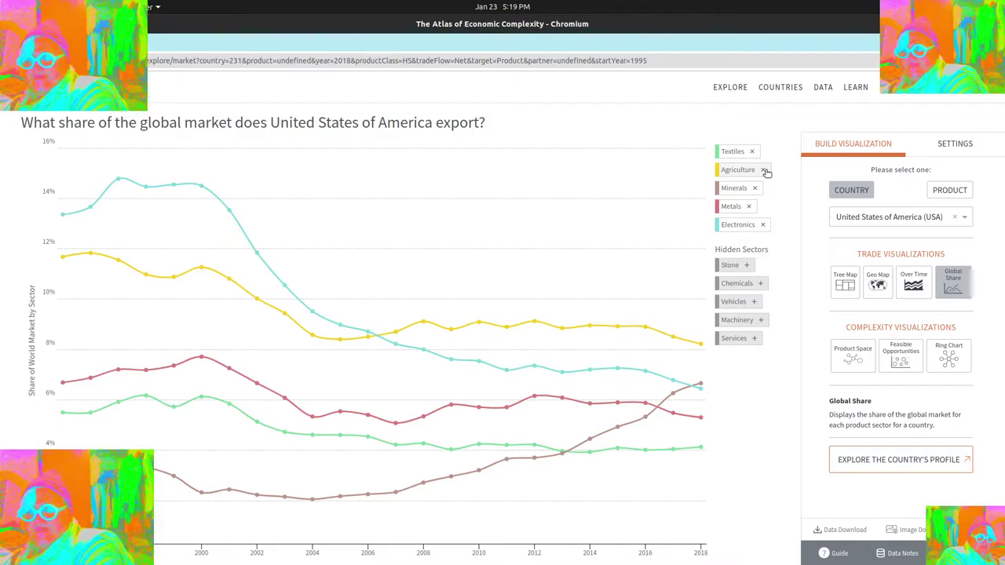
{"action": "left_click", "coordinate": [765, 171]}
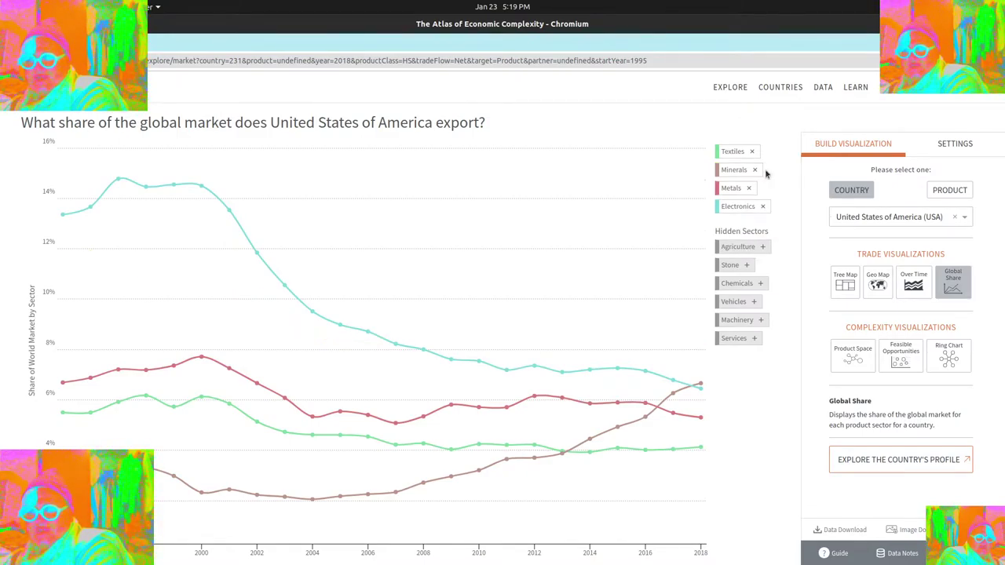
Hide the Electronics, Minerals and Metals sectors from the Global Share chart, checking the remaining sectors' shares by year in between.
{"action": "mouse_move", "coordinate": [203, 192]}
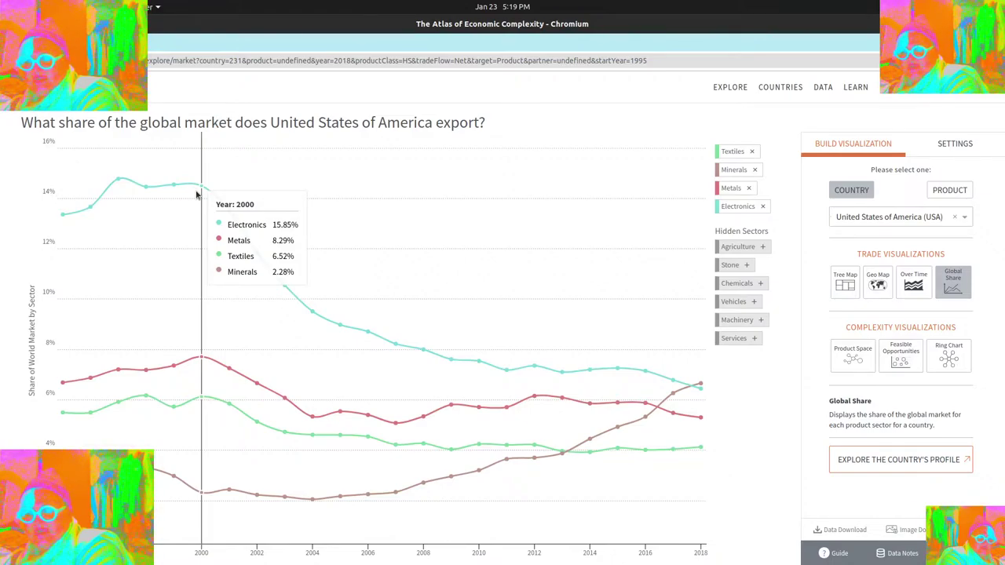
{"action": "left_click", "coordinate": [765, 208]}
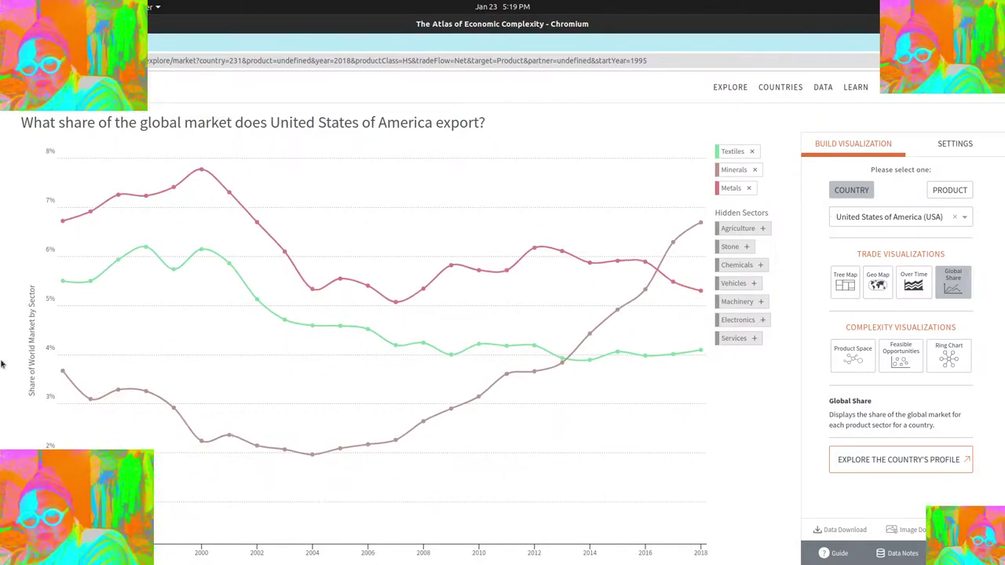
{"action": "mouse_move", "coordinate": [654, 254]}
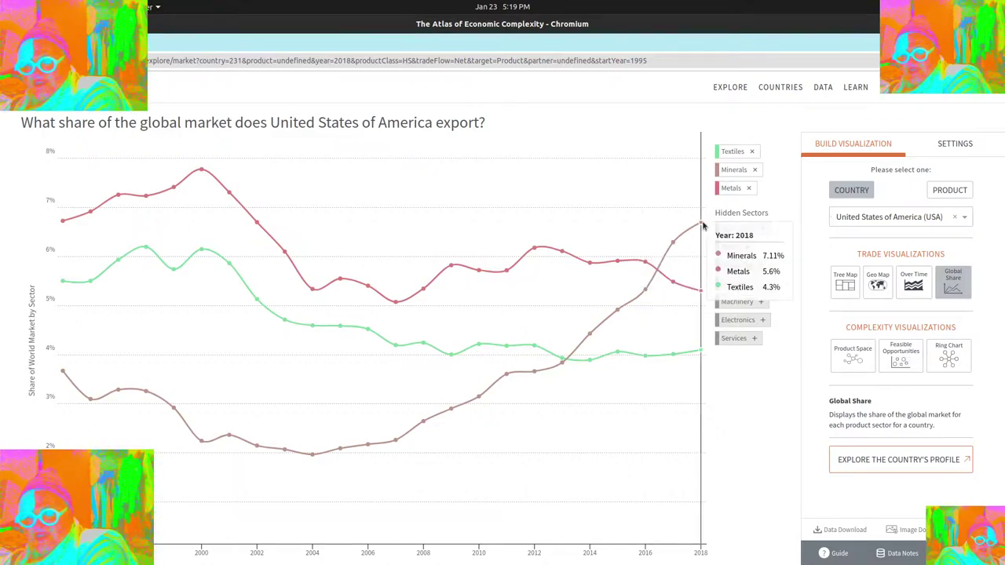
{"action": "left_click", "coordinate": [754, 171]}
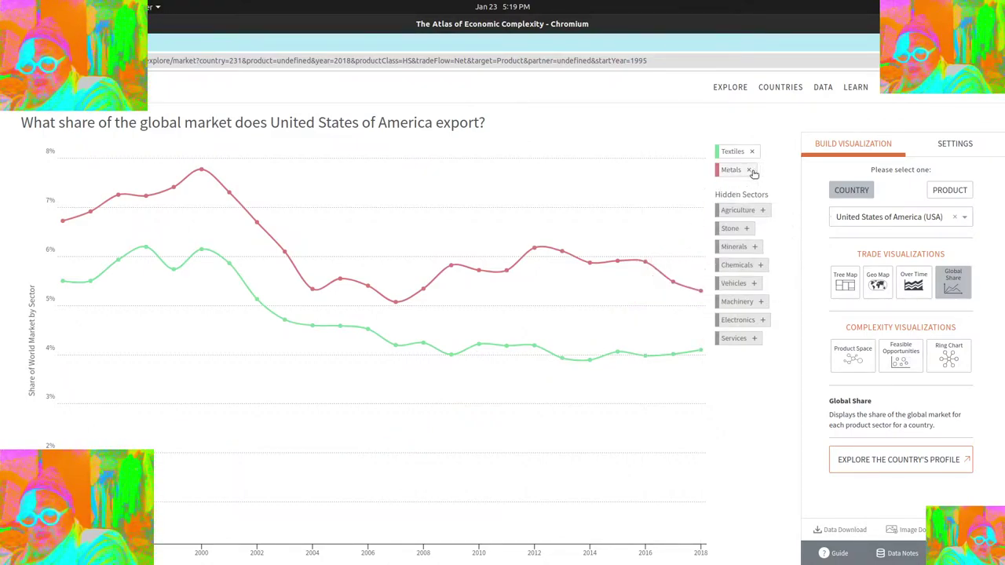
{"action": "mouse_move", "coordinate": [578, 189]}
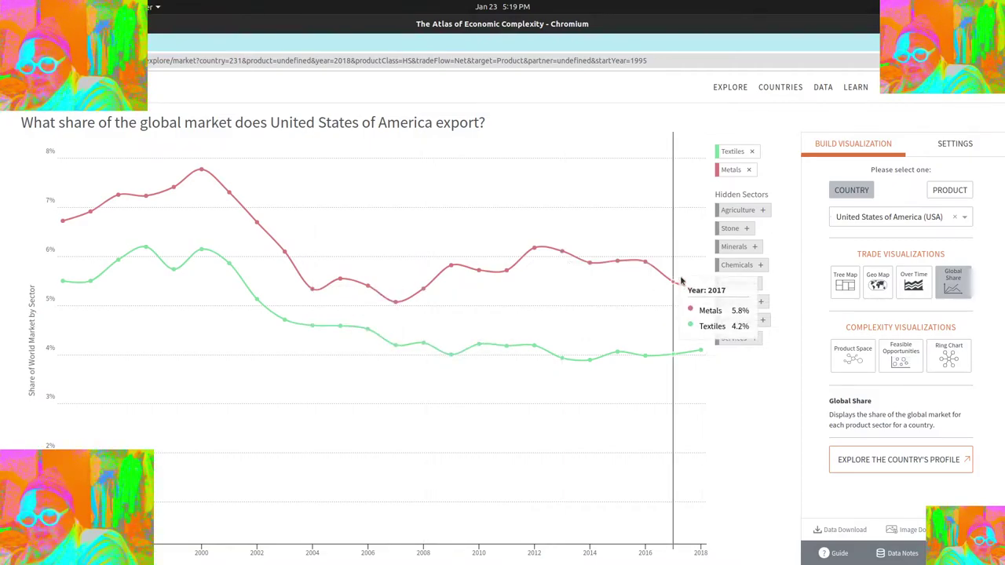
{"action": "left_click", "coordinate": [749, 170]}
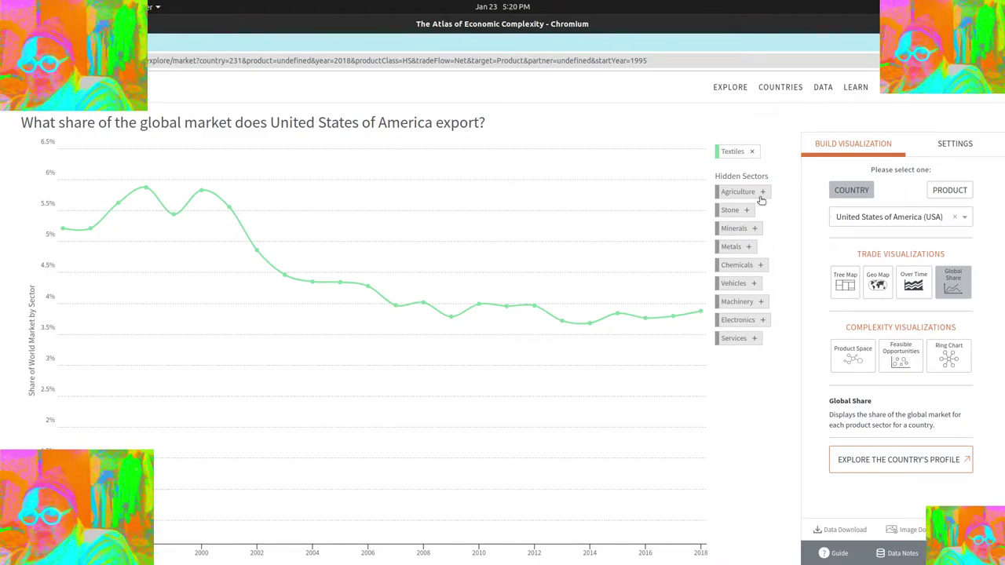
Restore all hidden sectors to the Global Share chart, from Agriculture and Stone through Electronics and Services.
{"action": "left_click", "coordinate": [762, 193]}
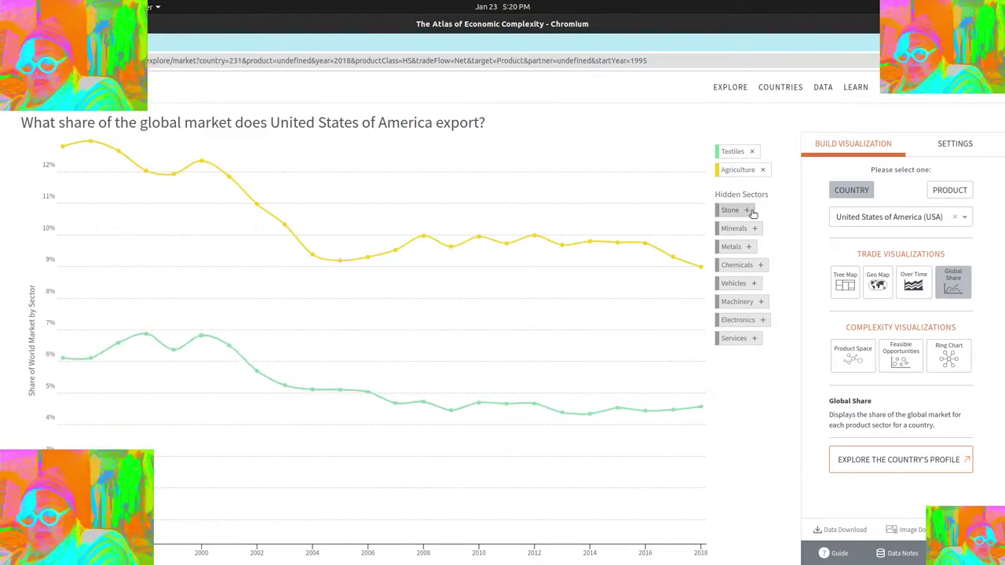
{"action": "left_click", "coordinate": [746, 209]}
{"action": "left_click", "coordinate": [756, 228]}
{"action": "left_click", "coordinate": [748, 247]}
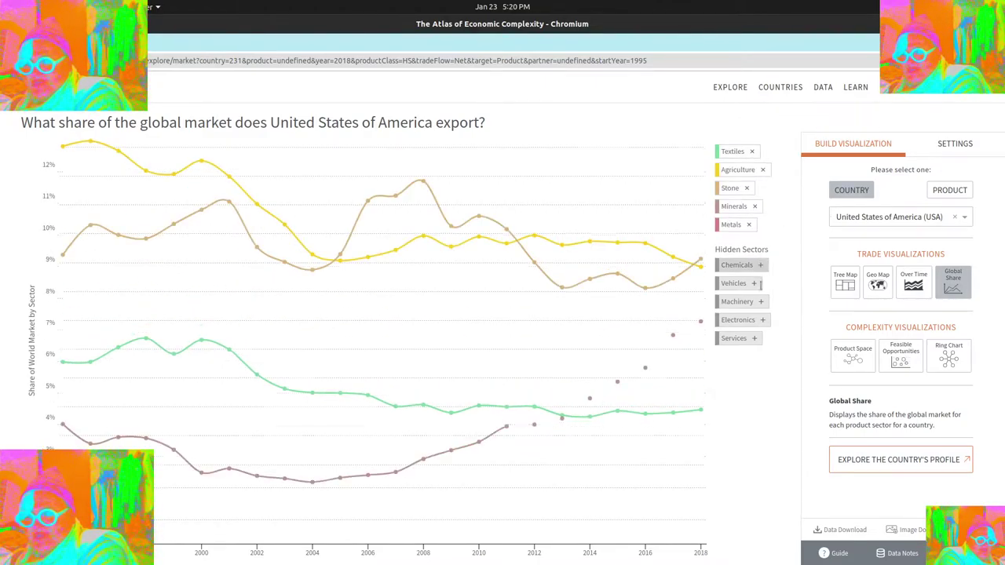
{"action": "left_click", "coordinate": [760, 265]}
{"action": "left_click", "coordinate": [754, 284]}
{"action": "left_click", "coordinate": [760, 301]}
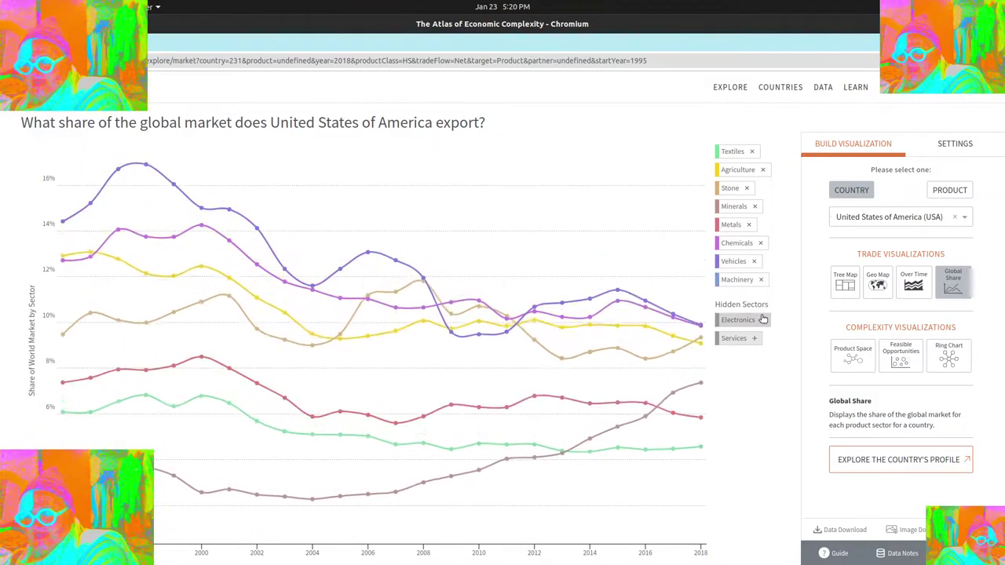
{"action": "left_click", "coordinate": [762, 320]}
{"action": "left_click", "coordinate": [759, 338]}
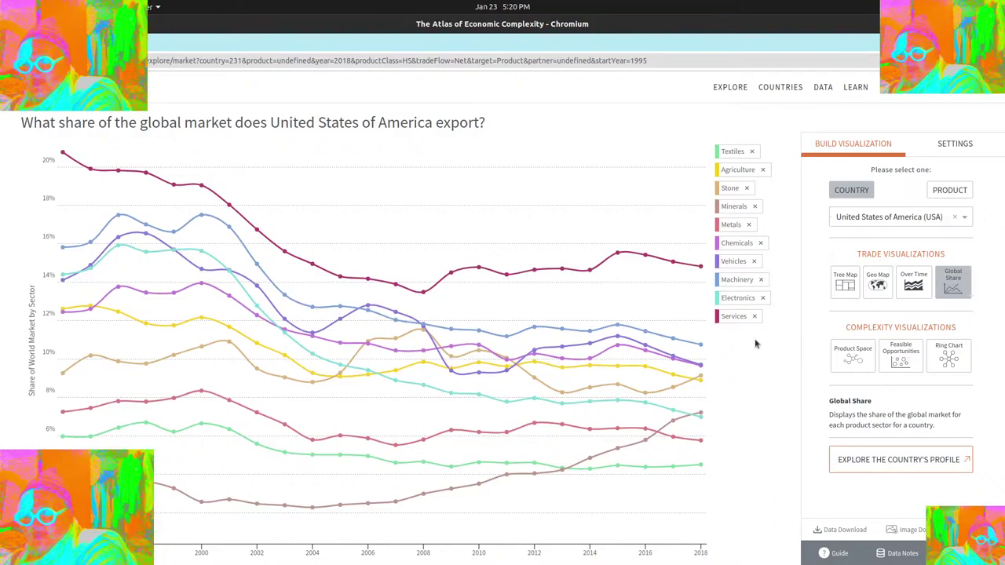
Compare the 2018 sector shares in the Global Share chart with the Over Time export chart by product.
{"action": "mouse_move", "coordinate": [699, 353]}
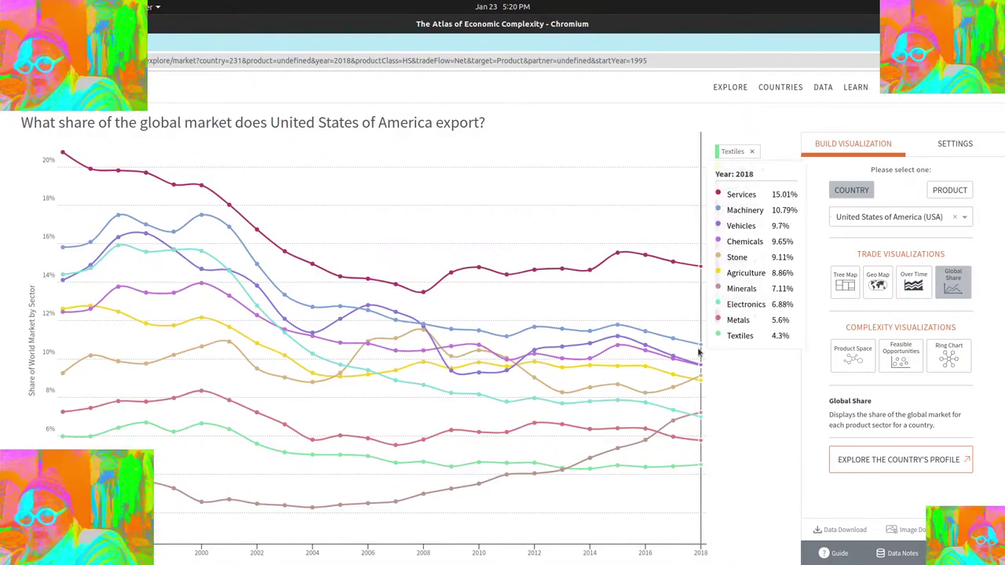
{"action": "left_click", "coordinate": [911, 288]}
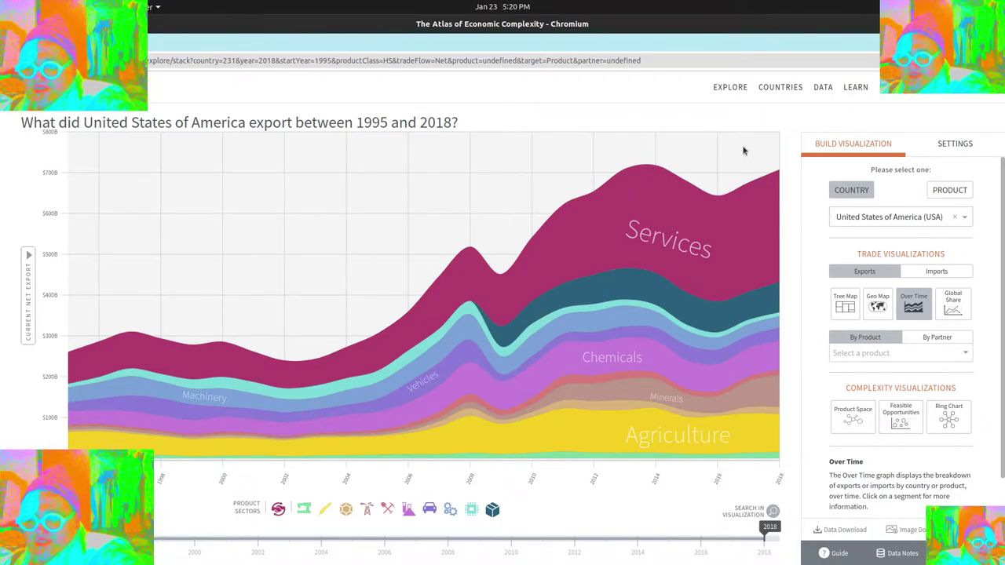
{"action": "mouse_move", "coordinate": [717, 206]}
{"action": "left_click", "coordinate": [953, 304]}
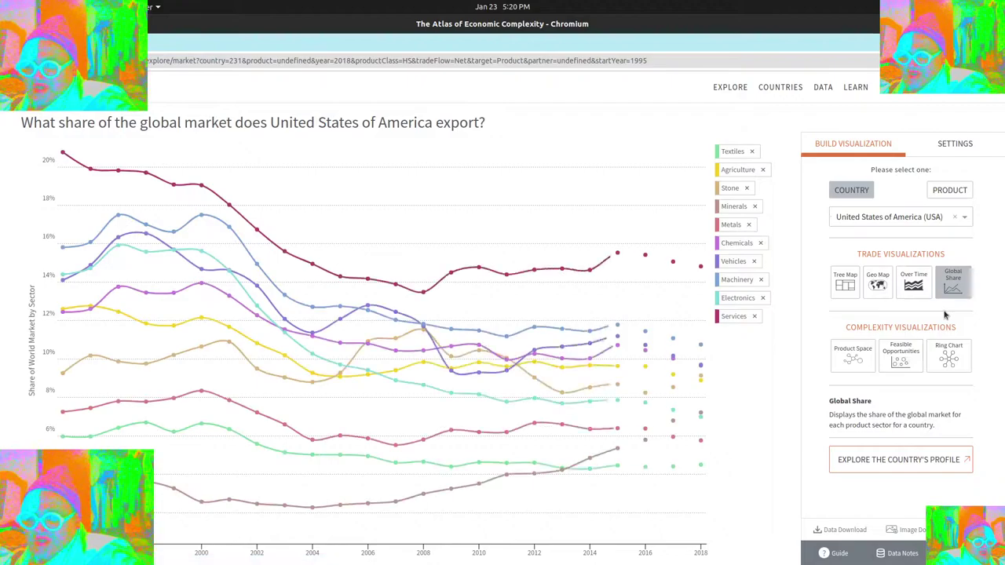
{"action": "mouse_move", "coordinate": [702, 416]}
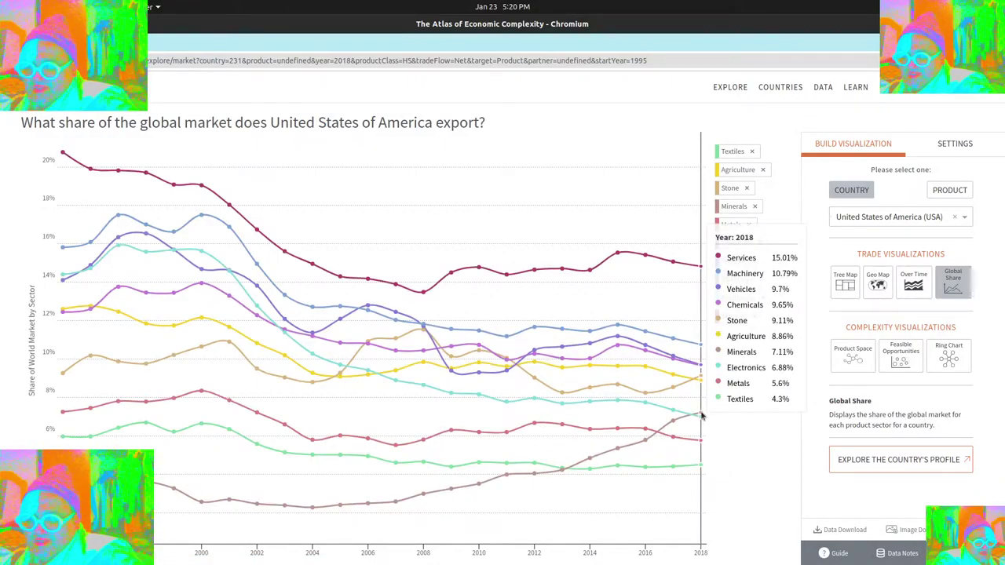
Show the Over Time chart by product for exports and for imports, examining the Electronics, Machinery and Vehicles import bands near 2018.
{"action": "left_click", "coordinate": [918, 281]}
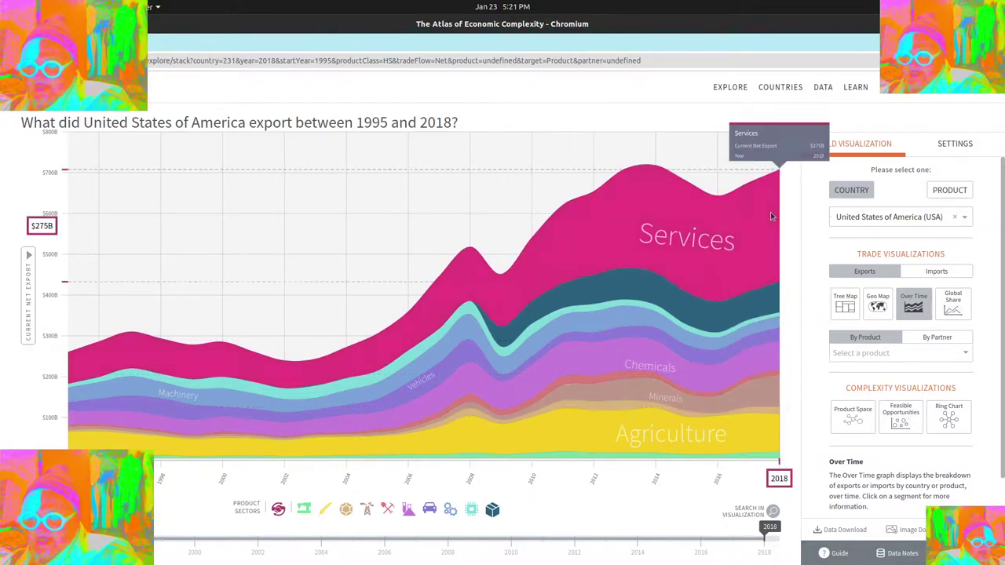
{"action": "left_click", "coordinate": [950, 272]}
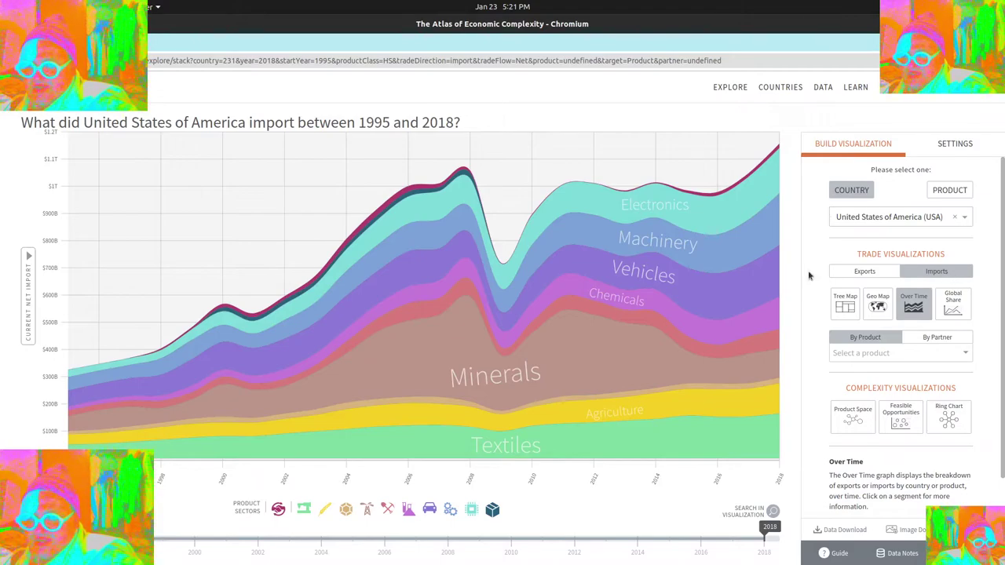
{"action": "mouse_move", "coordinate": [779, 170]}
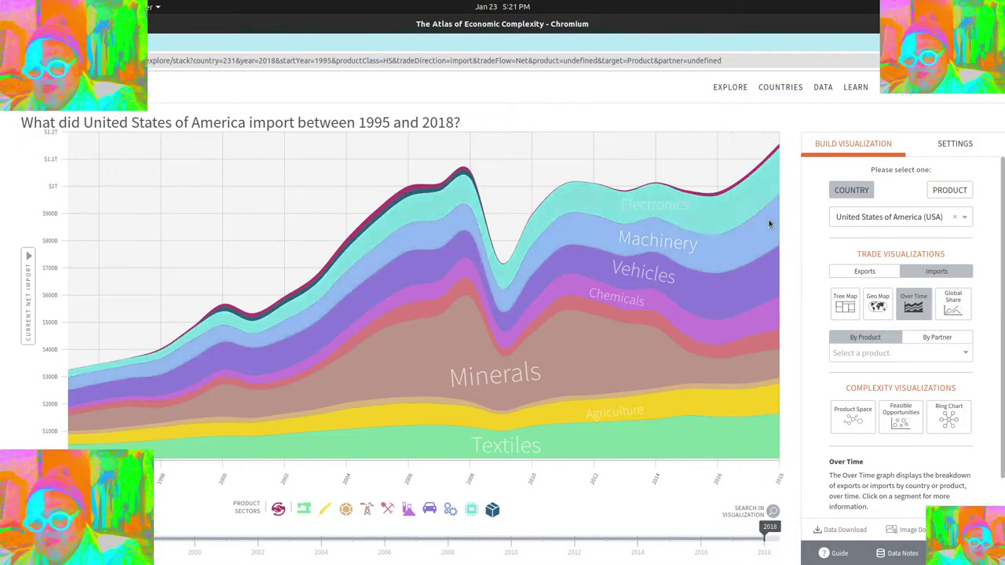
{"action": "mouse_move", "coordinate": [770, 233]}
{"action": "mouse_move", "coordinate": [773, 290]}
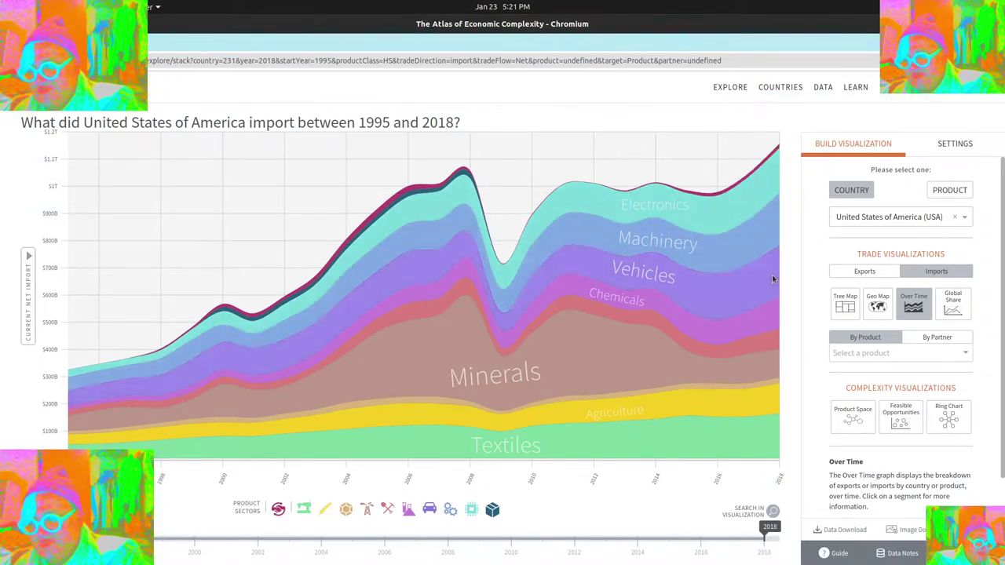
Switch the Over Time chart to exports by partner and examine the Asia, Europe, Oceania and Africa bands.
{"action": "left_click", "coordinate": [846, 273]}
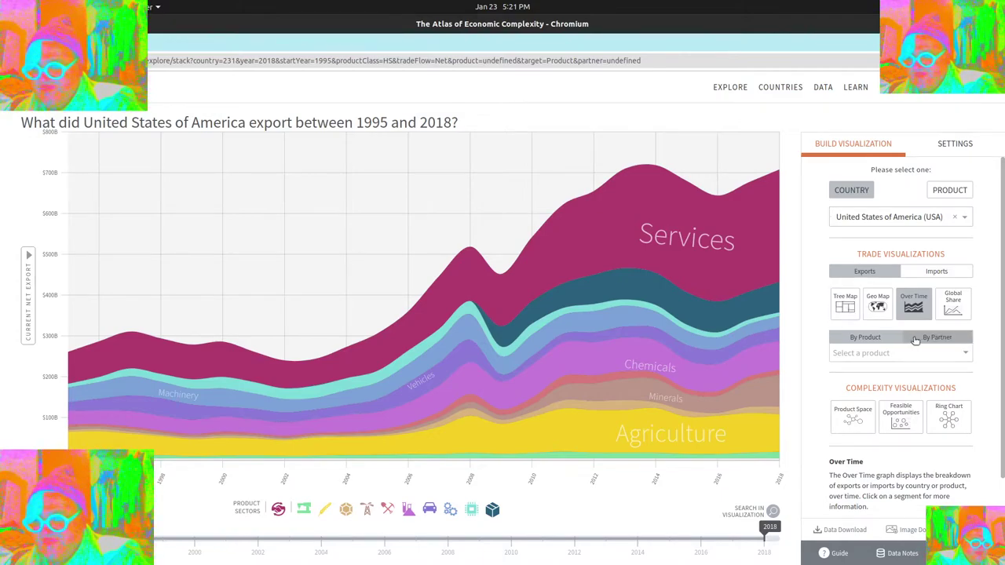
{"action": "left_click", "coordinate": [921, 336]}
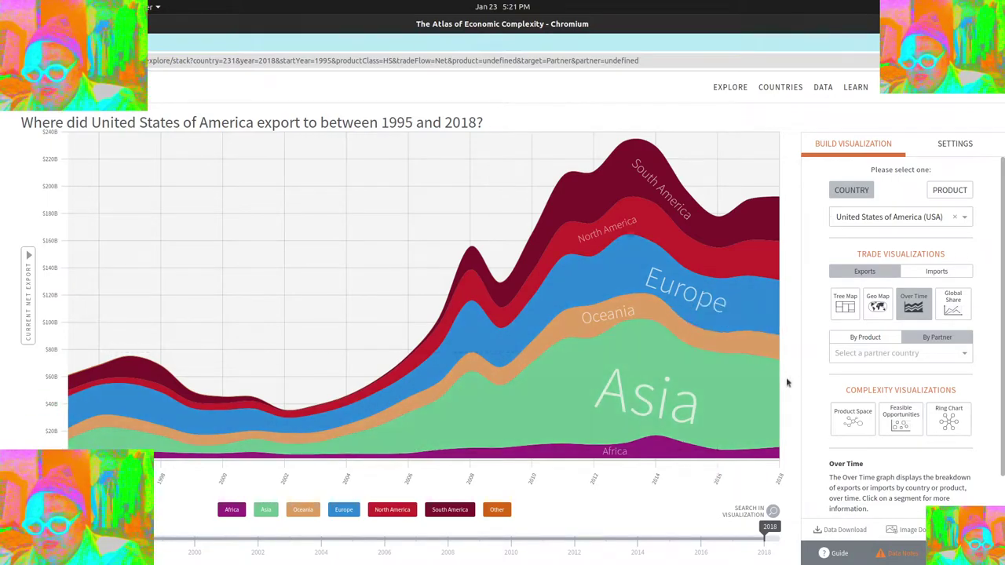
{"action": "mouse_move", "coordinate": [772, 369]}
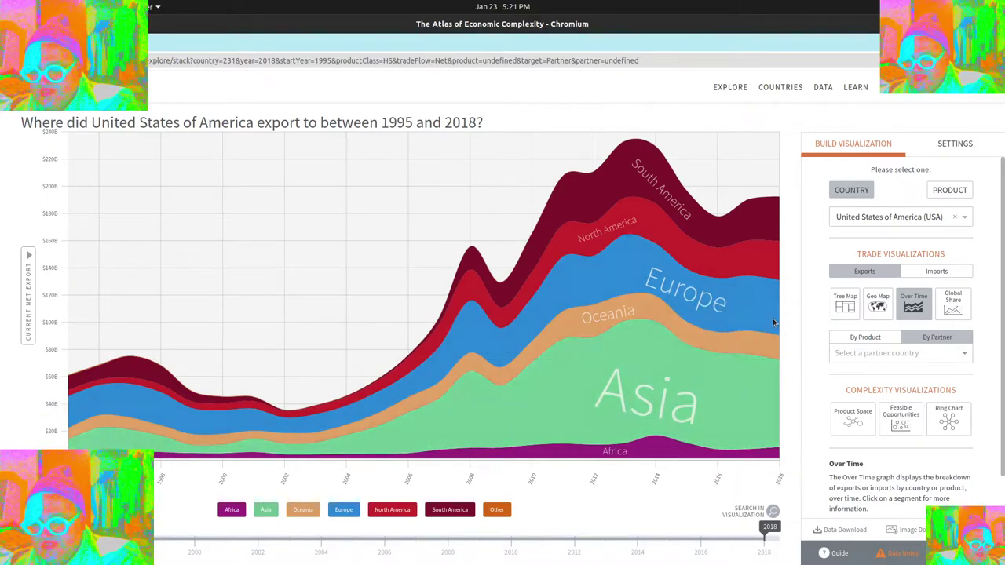
{"action": "mouse_move", "coordinate": [772, 346]}
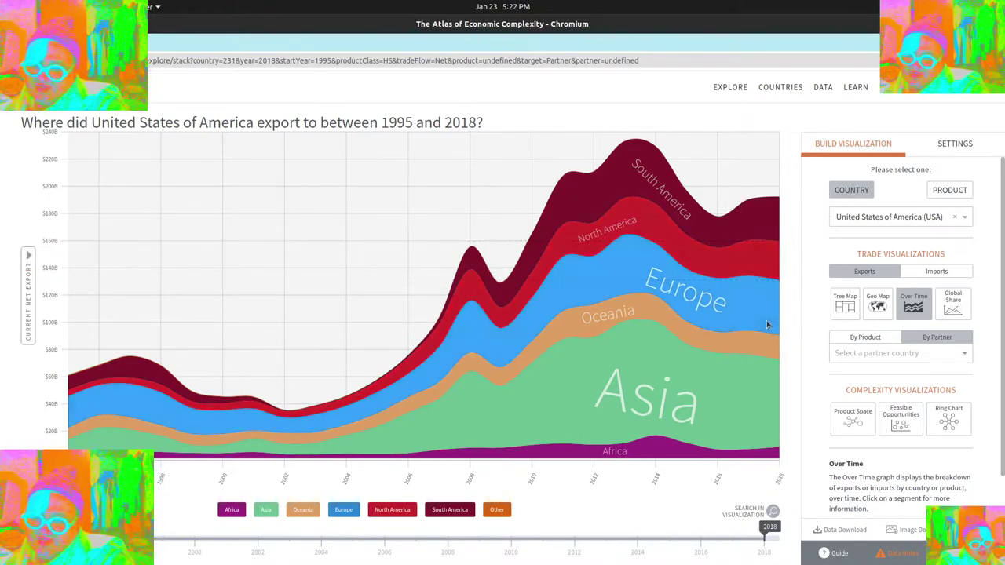
{"action": "mouse_move", "coordinate": [767, 321]}
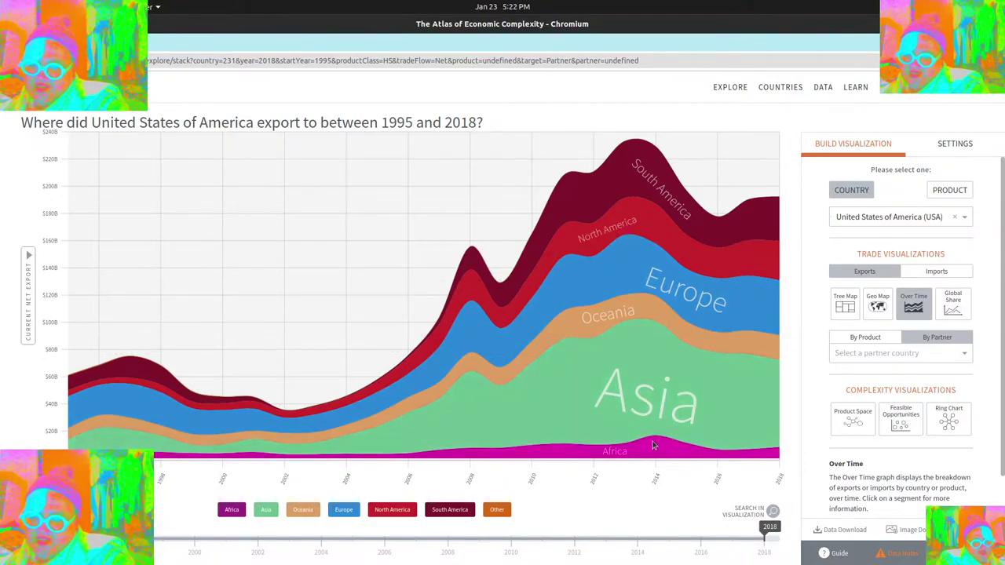
{"action": "mouse_move", "coordinate": [652, 445]}
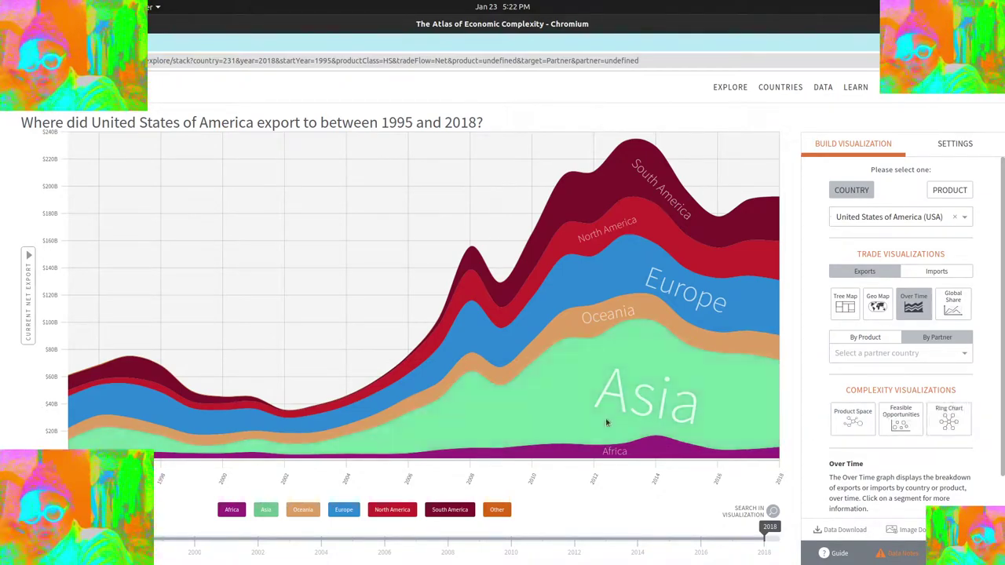
{"action": "mouse_move", "coordinate": [774, 393]}
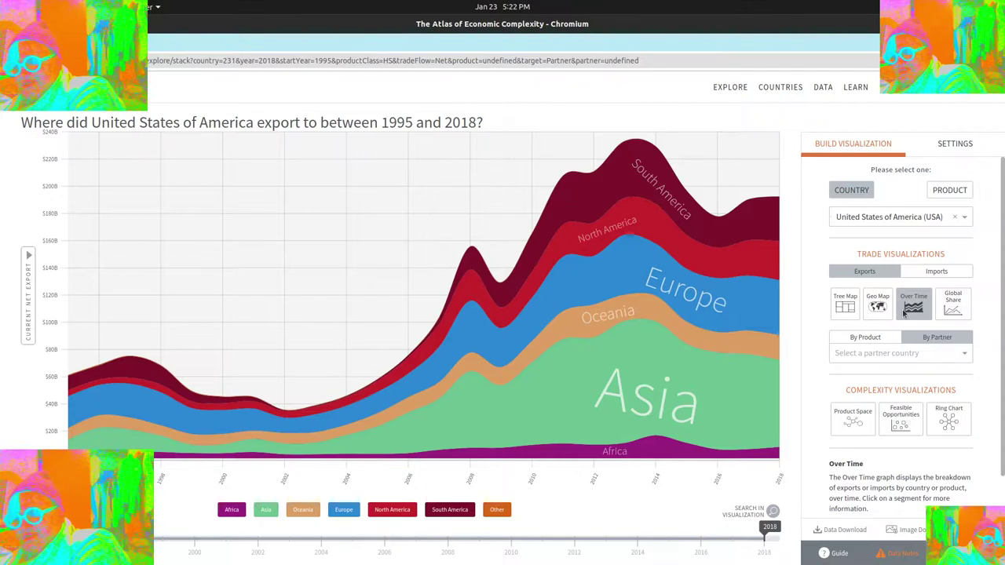
Show imports by partner over time, check Europe's 2018 net import, and return the chart to exports.
{"action": "left_click", "coordinate": [935, 274]}
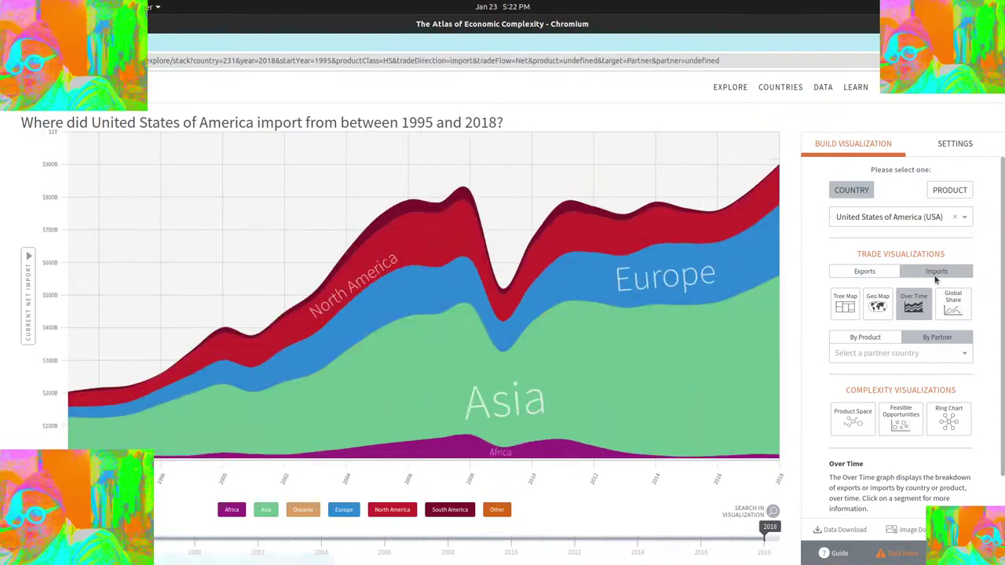
{"action": "mouse_move", "coordinate": [773, 296]}
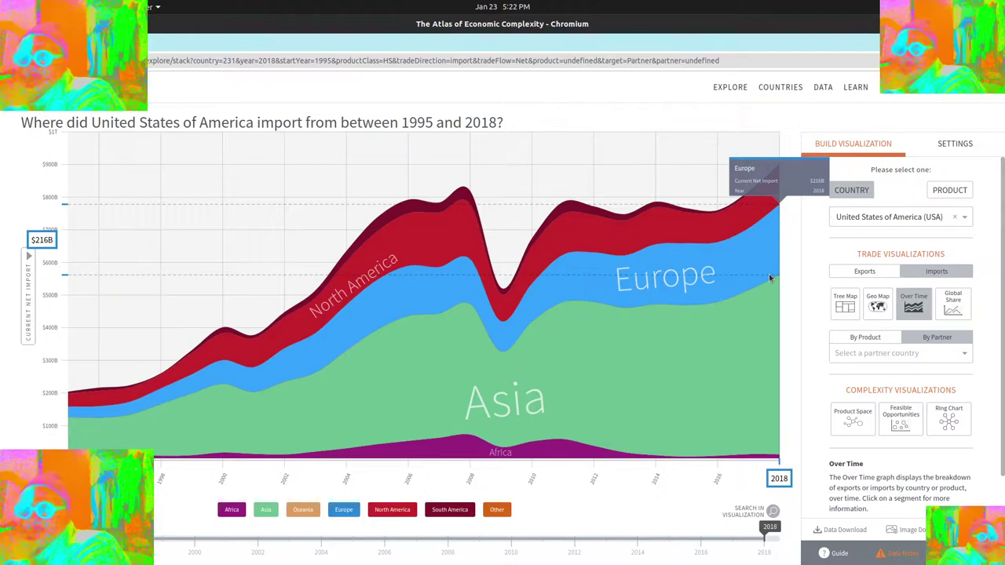
{"action": "left_click", "coordinate": [886, 273]}
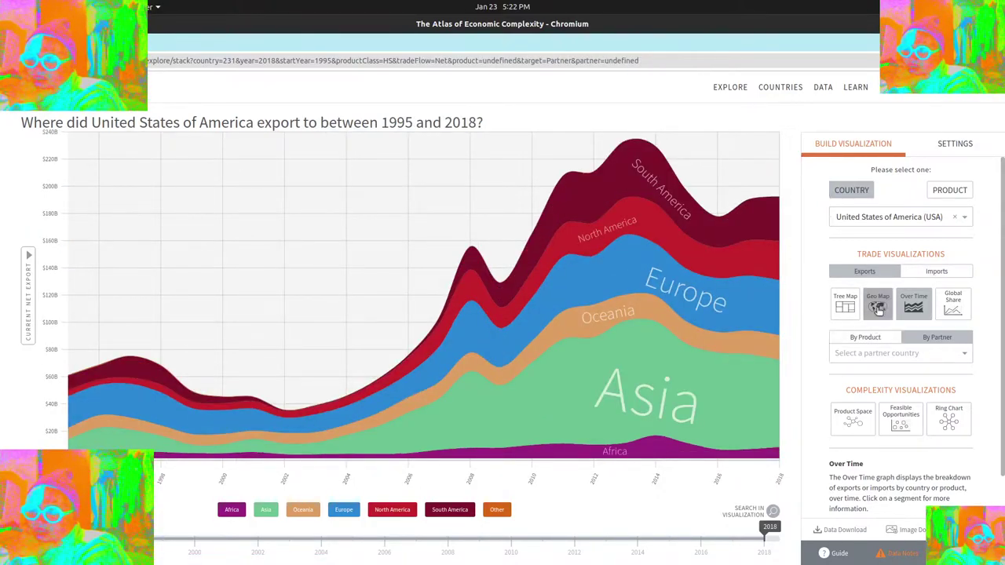
Display the 2018 import partners on the Geo Map and view Germany's trade details, closing them when finished.
{"action": "left_click", "coordinate": [872, 312]}
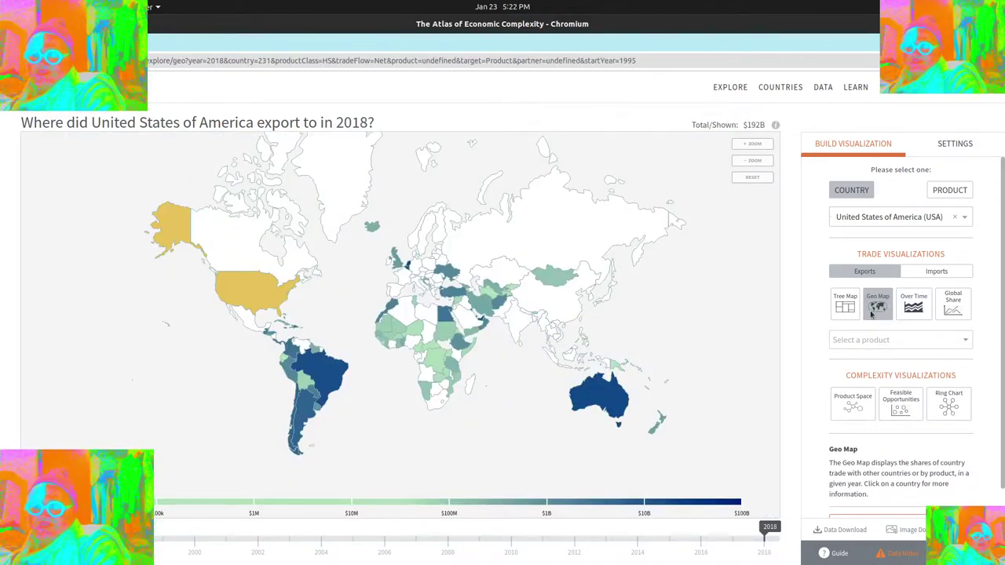
{"action": "left_click", "coordinate": [939, 273]}
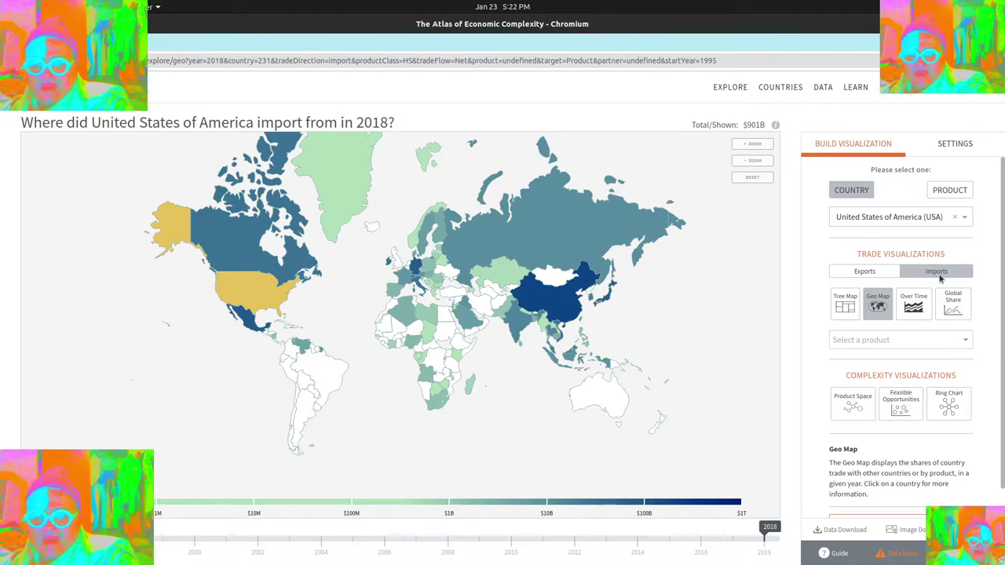
{"action": "left_click", "coordinate": [416, 271]}
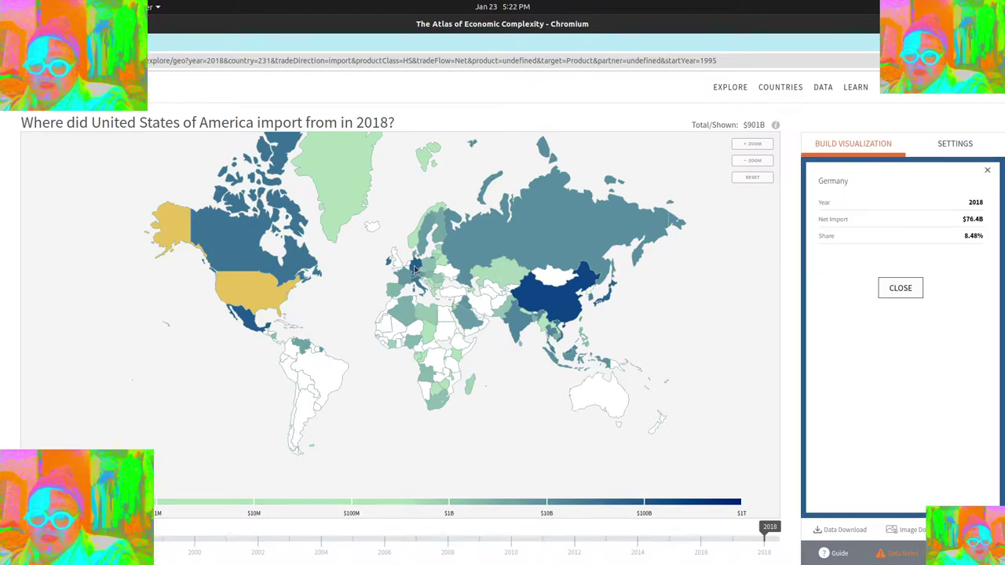
{"action": "left_click", "coordinate": [986, 172]}
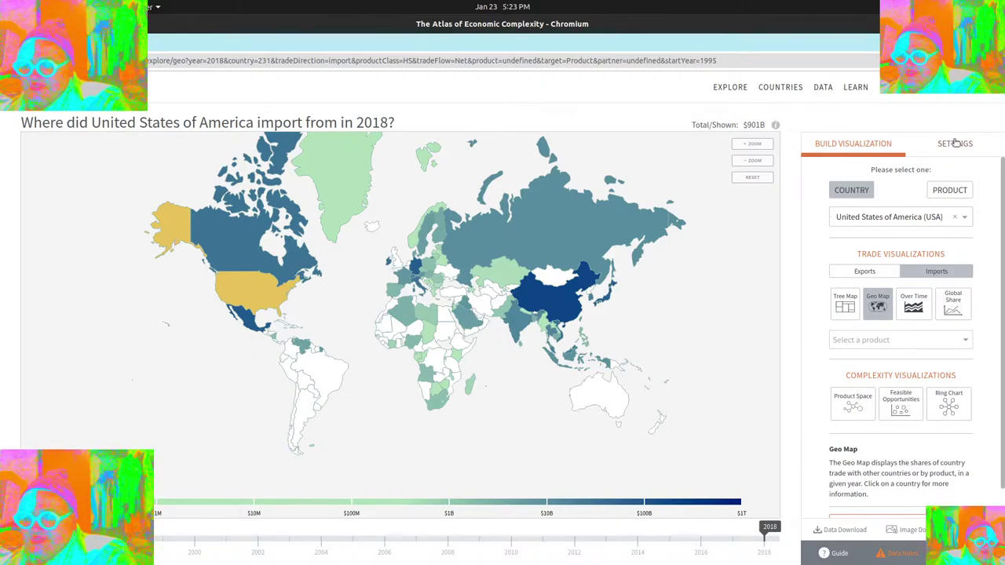
Look at the 2018 export Geo Map and the export Tree Map by product, and switch to the Over Time chart.
{"action": "left_click", "coordinate": [868, 272]}
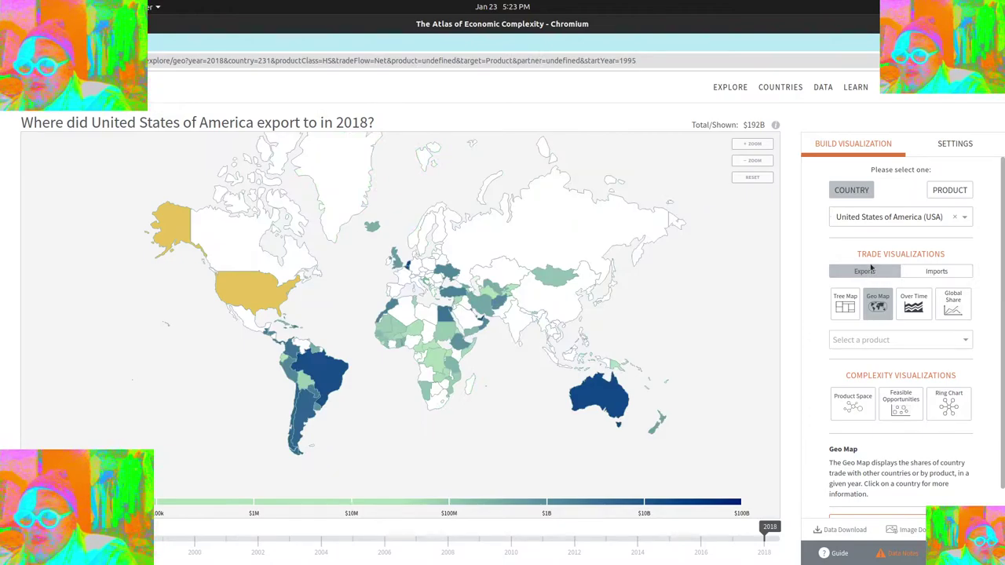
{"action": "left_click", "coordinate": [846, 308]}
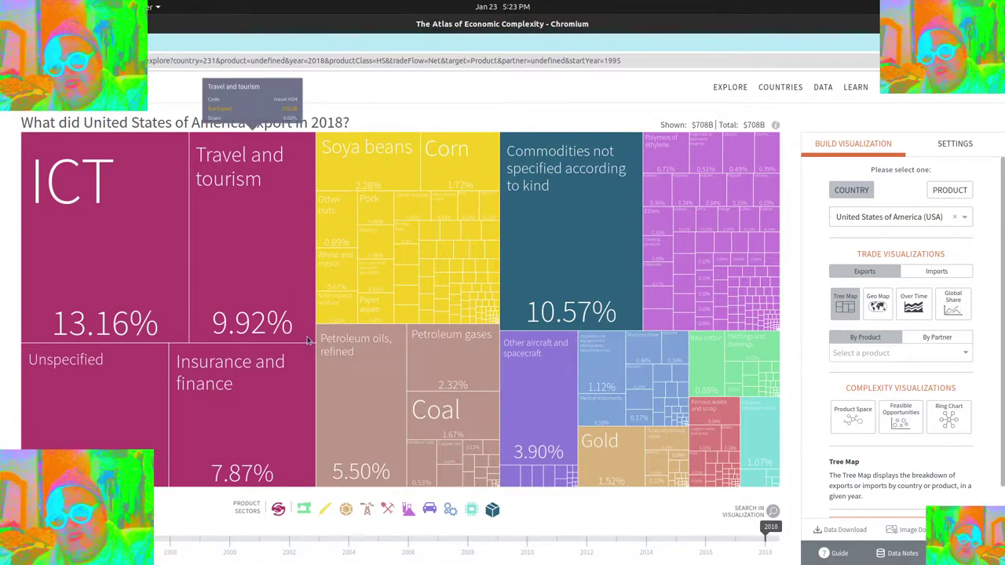
{"action": "left_click", "coordinate": [917, 311]}
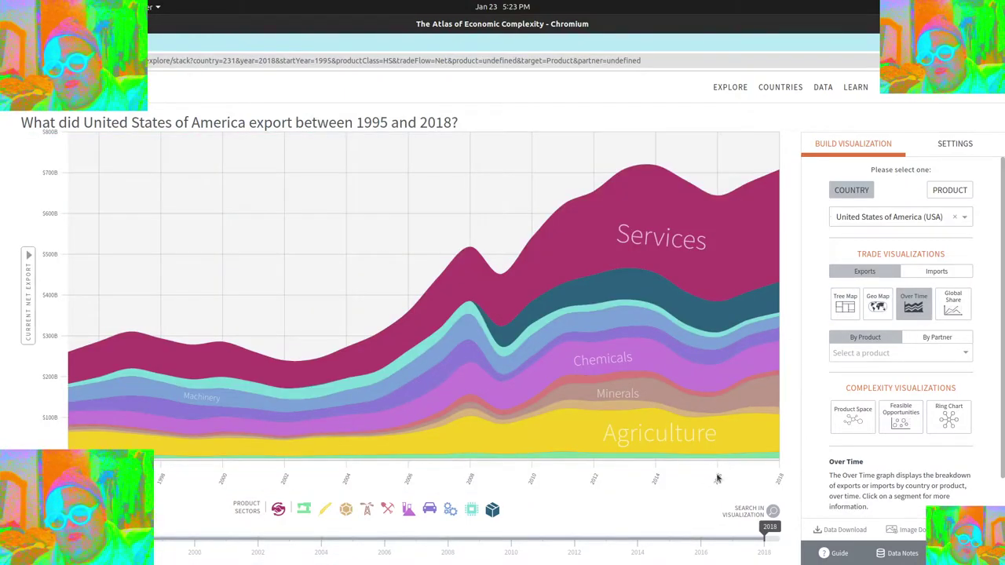
Examine the 2018 net exports of the Agriculture, Services and Chemicals bands on the Over Time chart.
{"action": "mouse_move", "coordinate": [759, 437]}
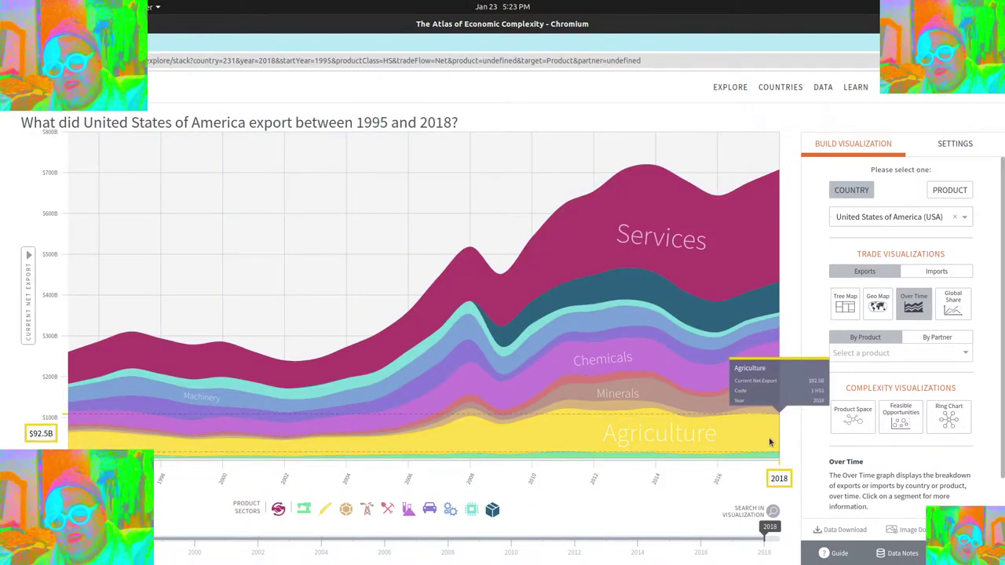
{"action": "mouse_move", "coordinate": [772, 251]}
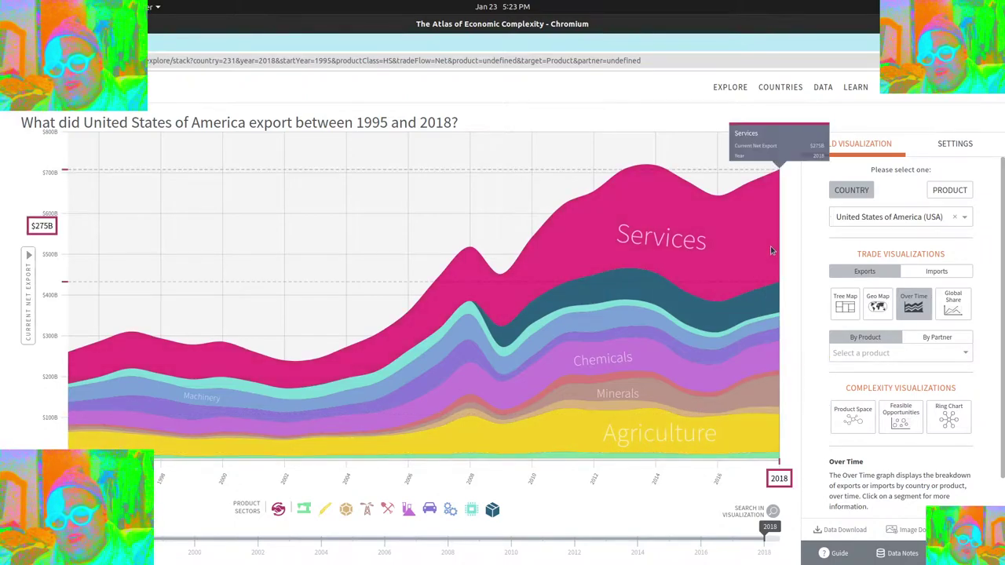
{"action": "mouse_move", "coordinate": [768, 306]}
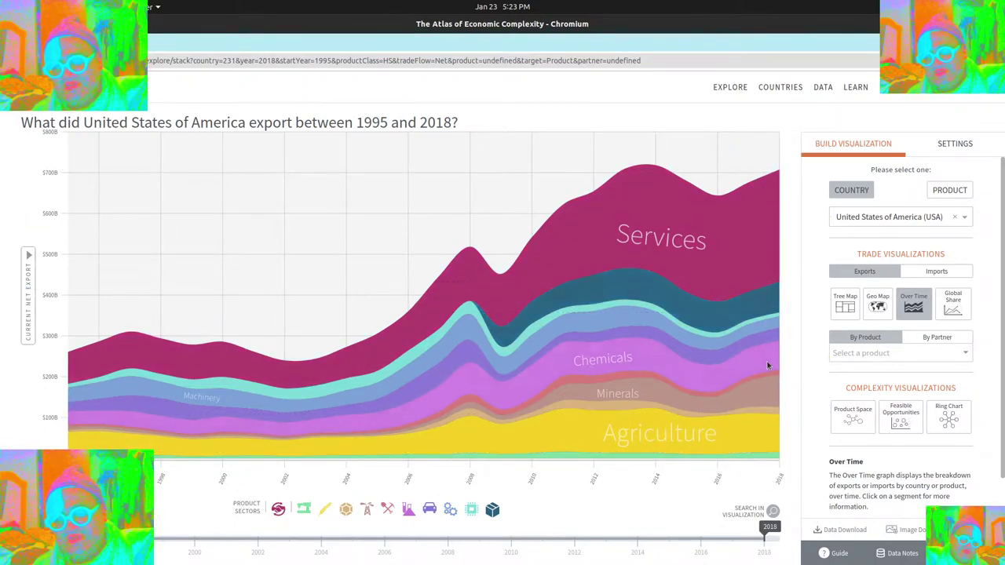
{"action": "mouse_move", "coordinate": [768, 366]}
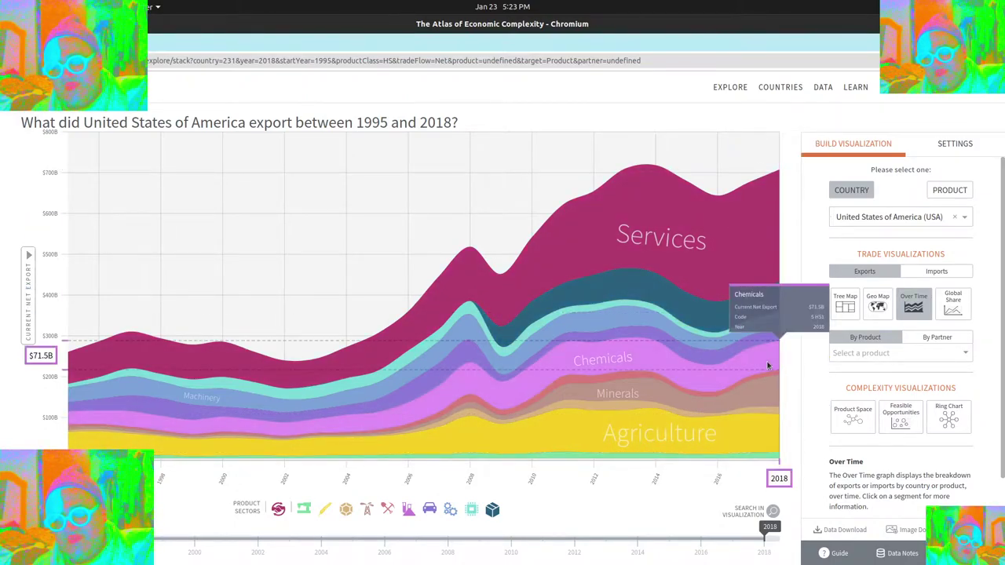
Show the 2018 export Tree Map by product, check the Over Time chart again, and return to the Tree Map.
{"action": "left_click", "coordinate": [843, 307]}
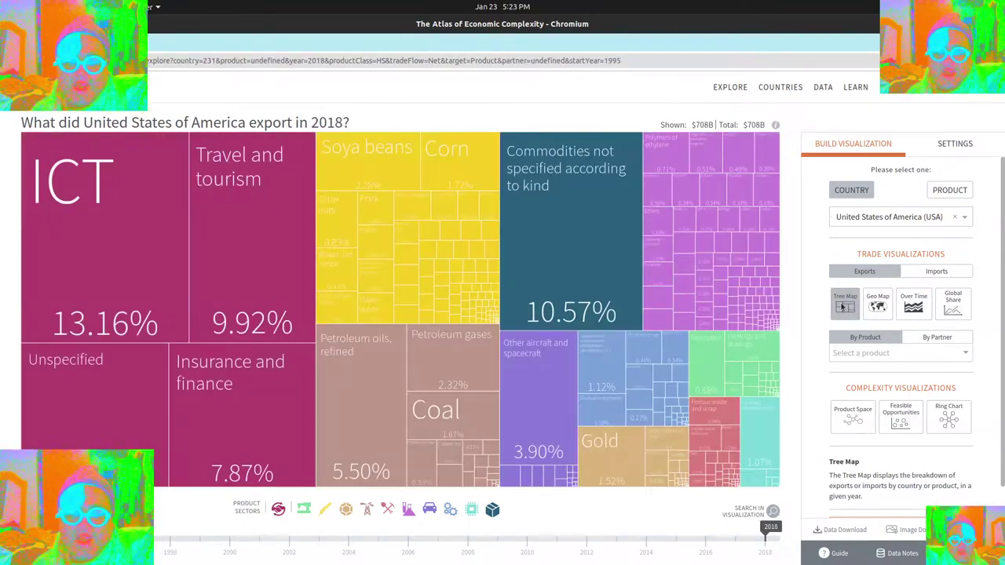
{"action": "mouse_move", "coordinate": [552, 244]}
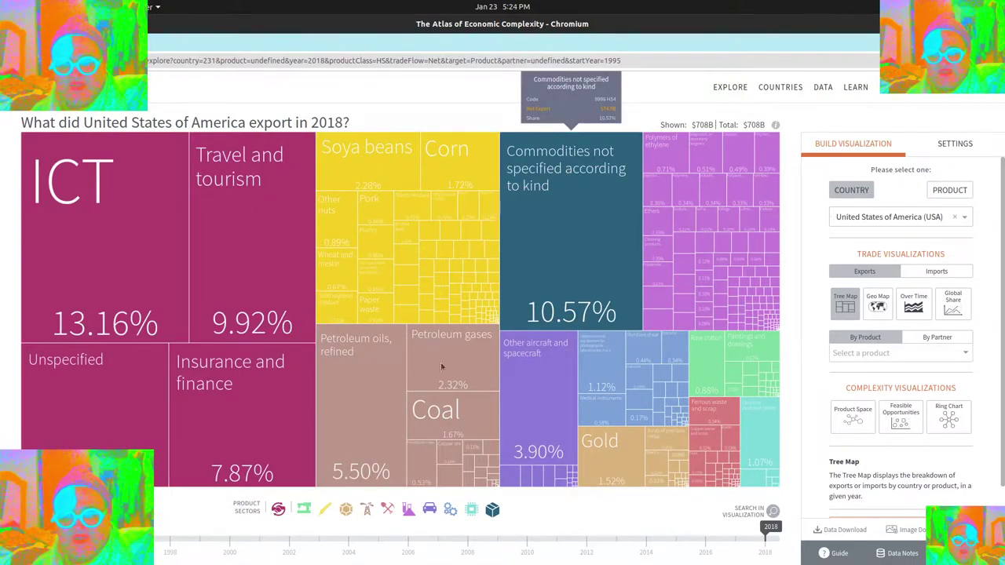
{"action": "mouse_move", "coordinate": [355, 425]}
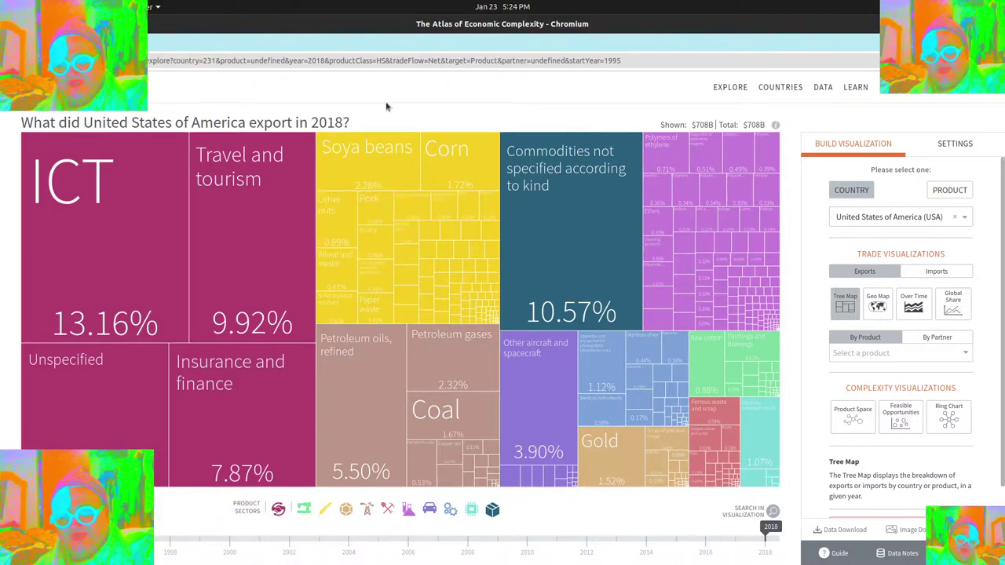
{"action": "left_click", "coordinate": [923, 313]}
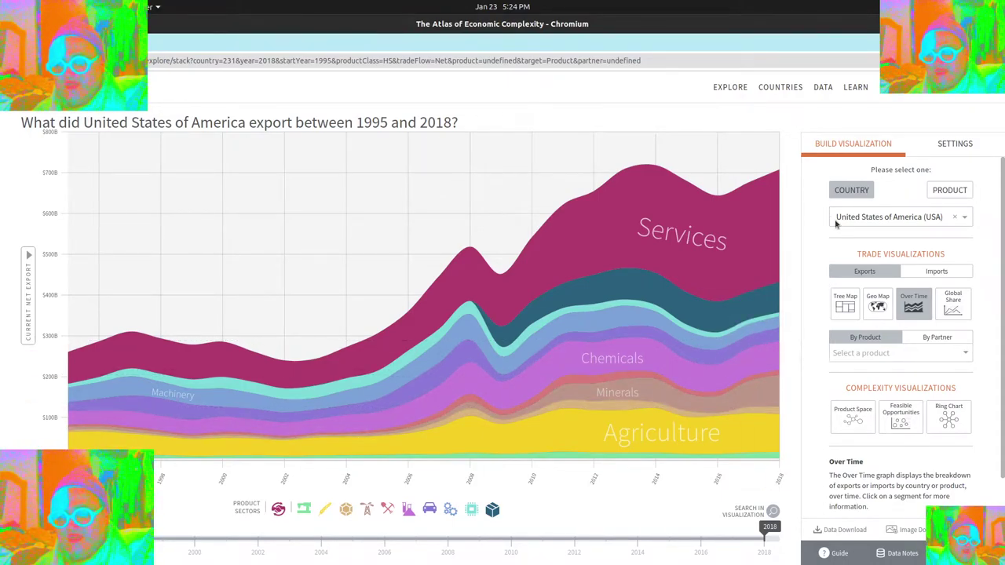
{"action": "left_click", "coordinate": [846, 304]}
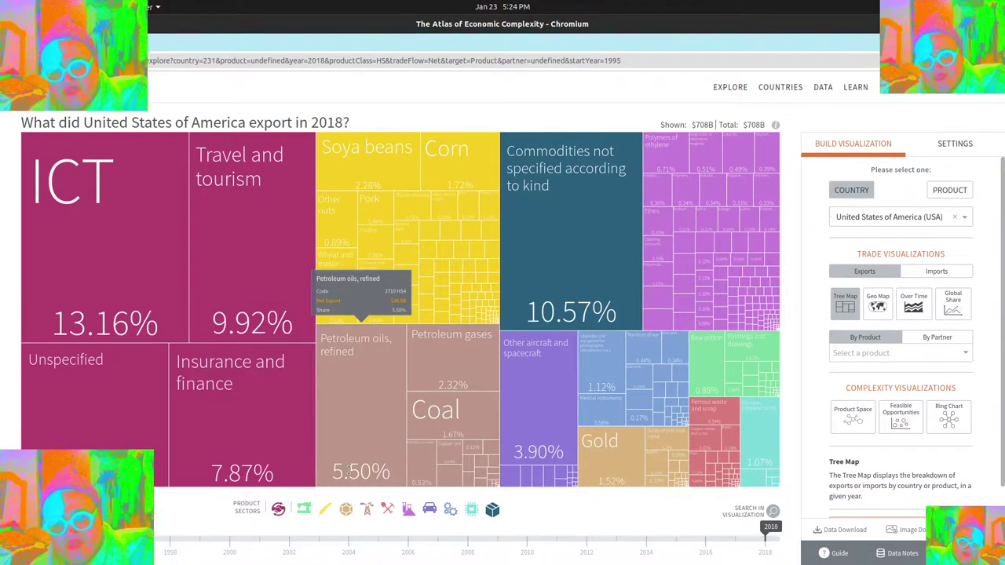
View the 2018 export details of Other aircraft and spacecraft in the Tree Map and close them.
{"action": "mouse_move", "coordinate": [346, 507]}
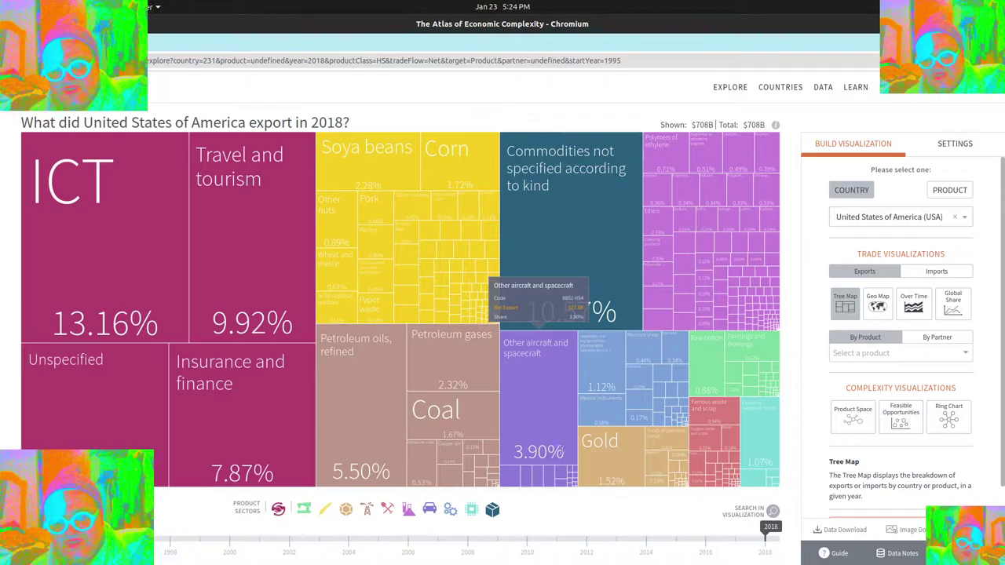
{"action": "left_click_drag", "start_coordinate": [560, 449], "coordinate": [518, 452]}
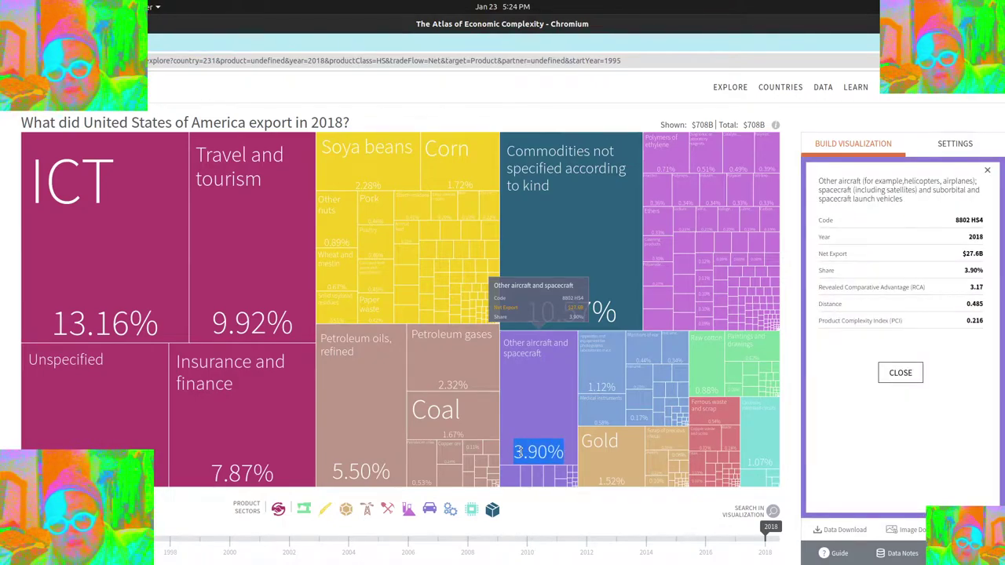
{"action": "left_click", "coordinate": [987, 169]}
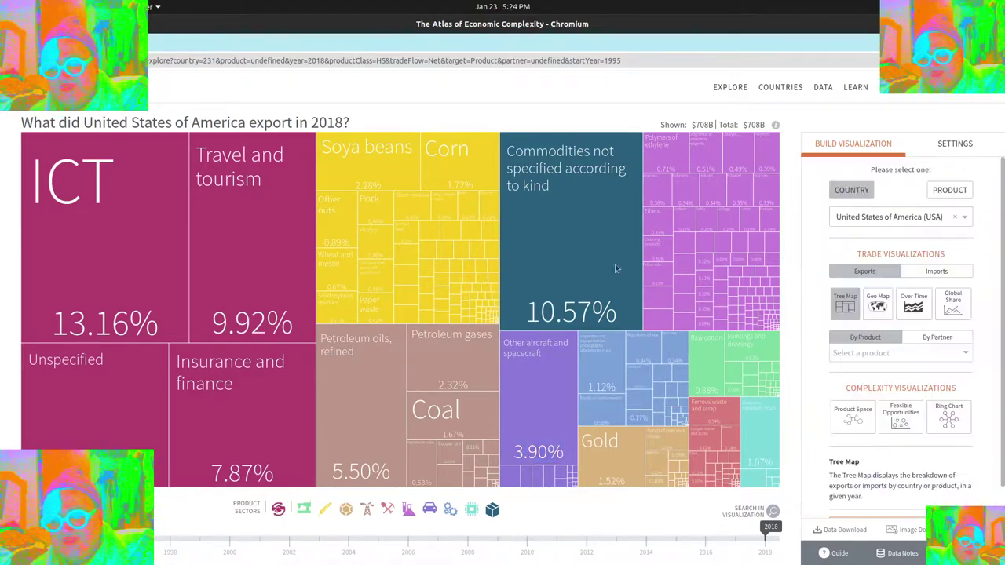
Isolate the Vehicles sector in the export Tree Map, review its products, and restore all sectors.
{"action": "mouse_move", "coordinate": [428, 512]}
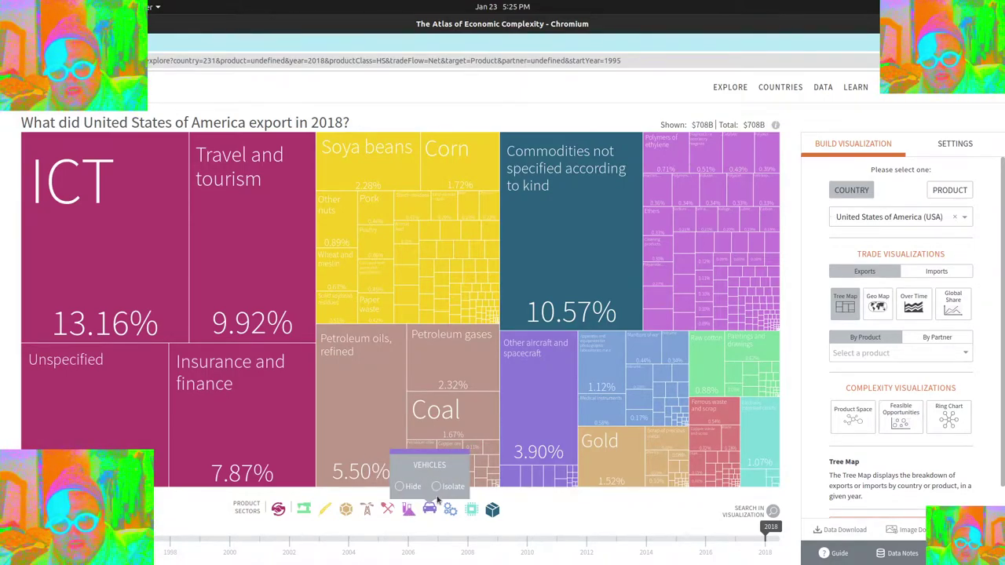
{"action": "left_click", "coordinate": [439, 486]}
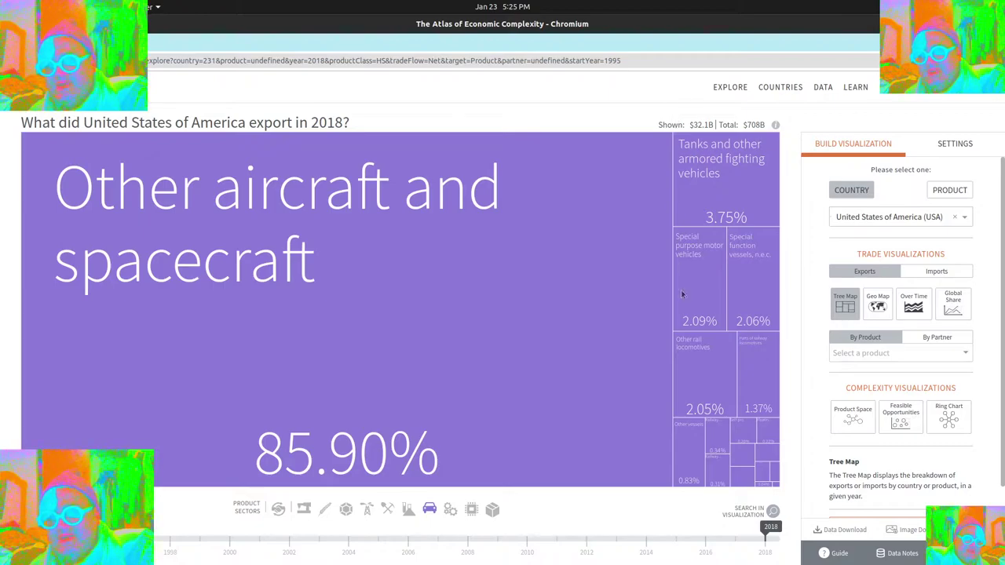
{"action": "mouse_move", "coordinate": [691, 327]}
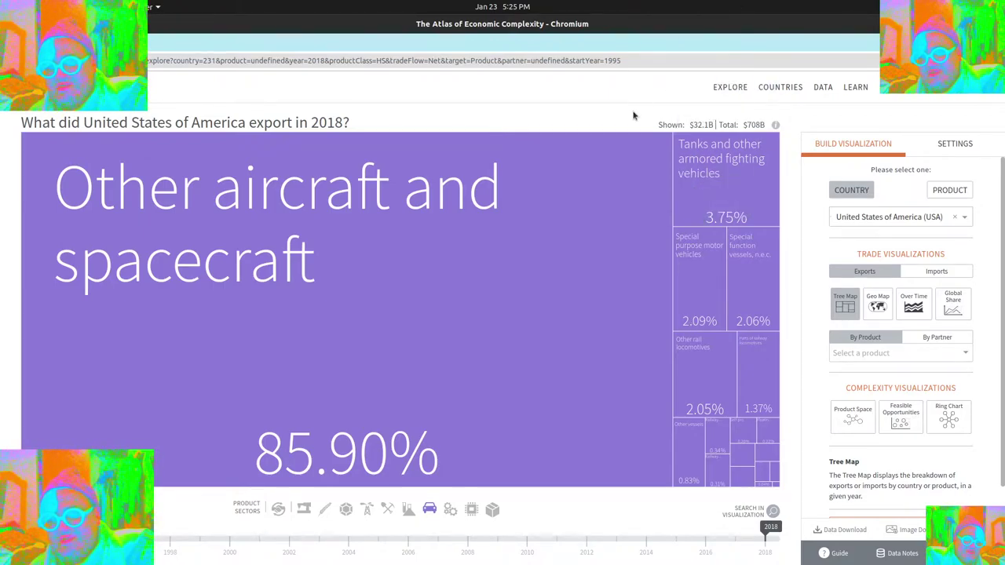
{"action": "mouse_move", "coordinate": [223, 169]}
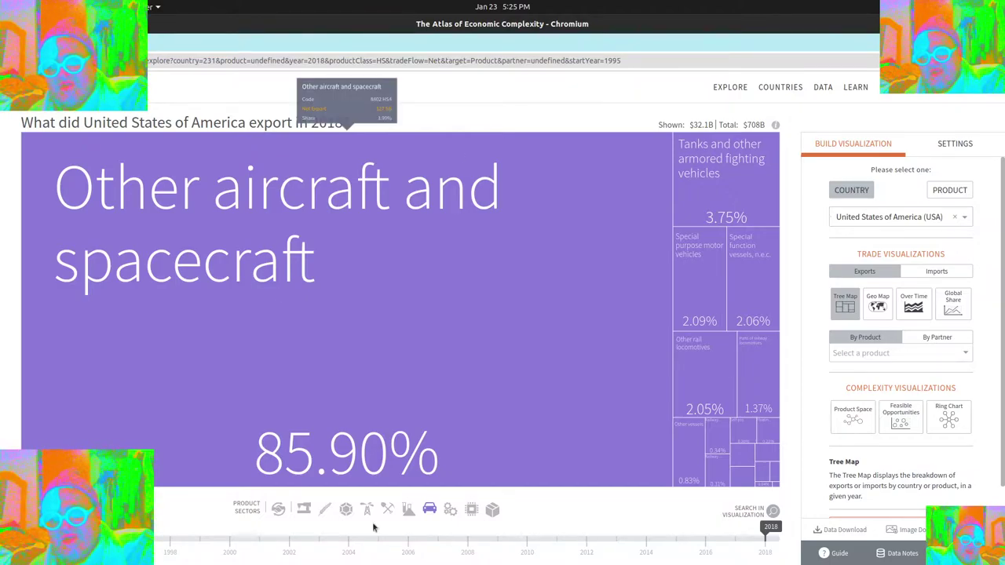
{"action": "mouse_move", "coordinate": [430, 510]}
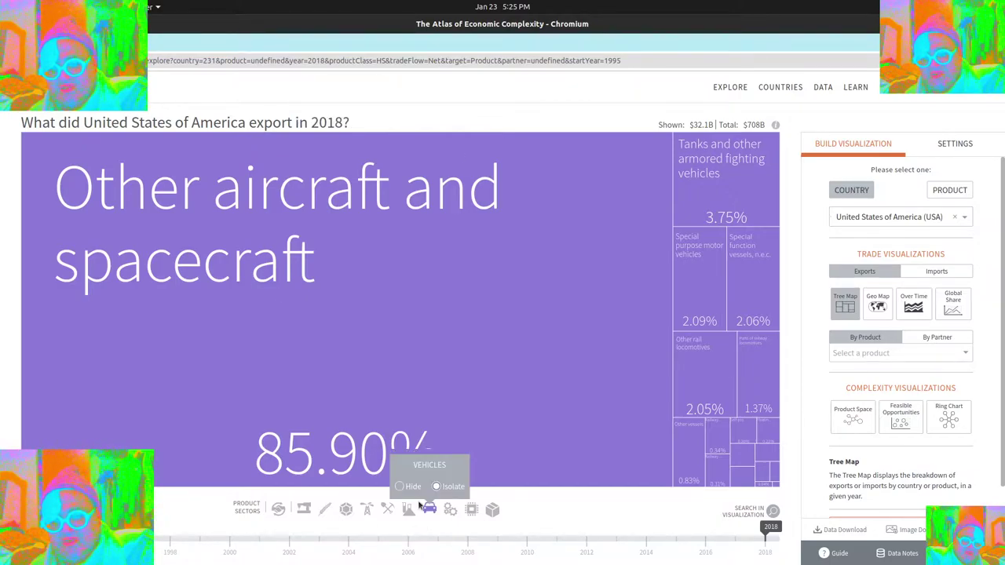
{"action": "left_click", "coordinate": [435, 487]}
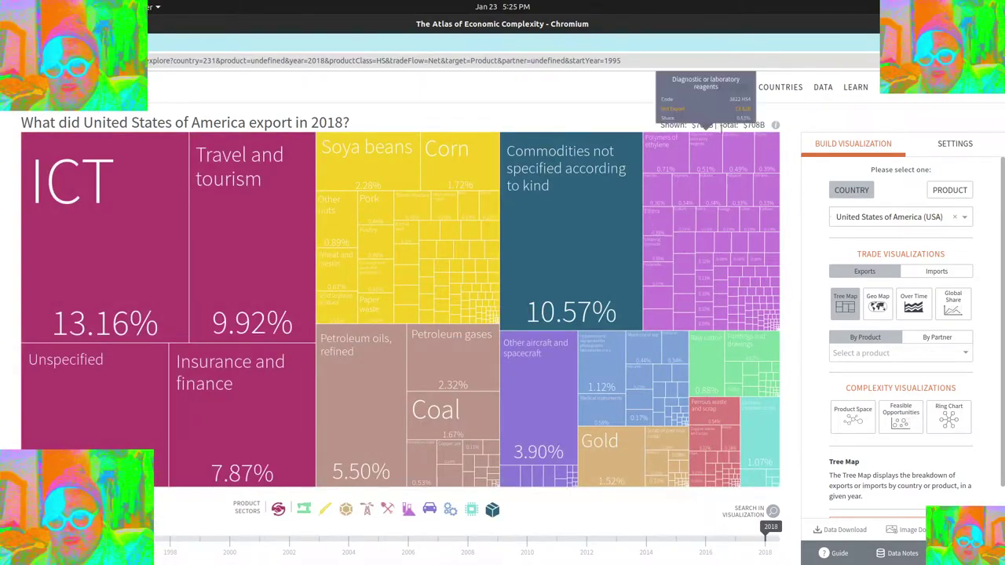
Isolate the Chemicals sector, check reagents, catalytic preparations and polymers of vinyl chloride, and restore all sectors.
{"action": "mouse_move", "coordinate": [408, 510]}
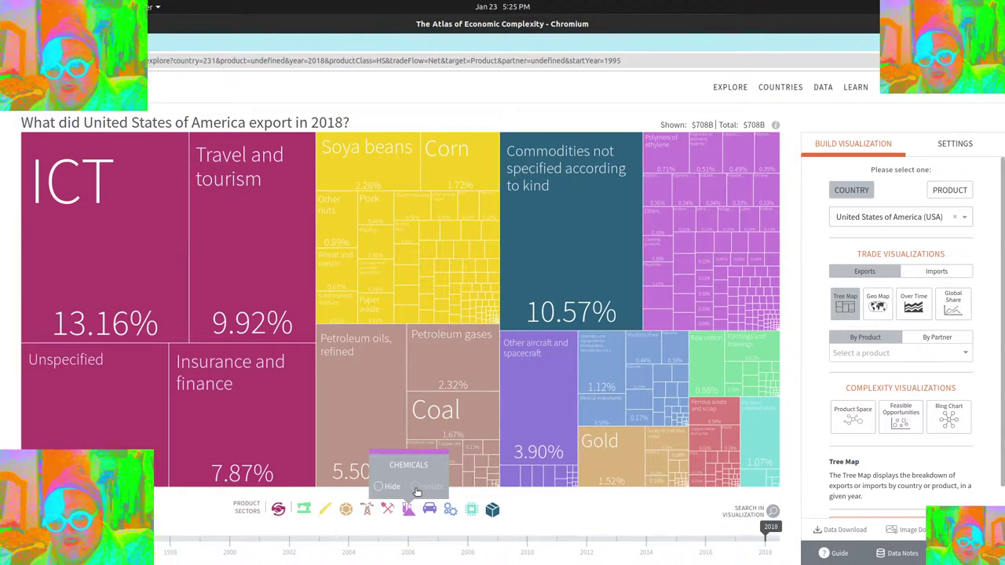
{"action": "left_click", "coordinate": [417, 491]}
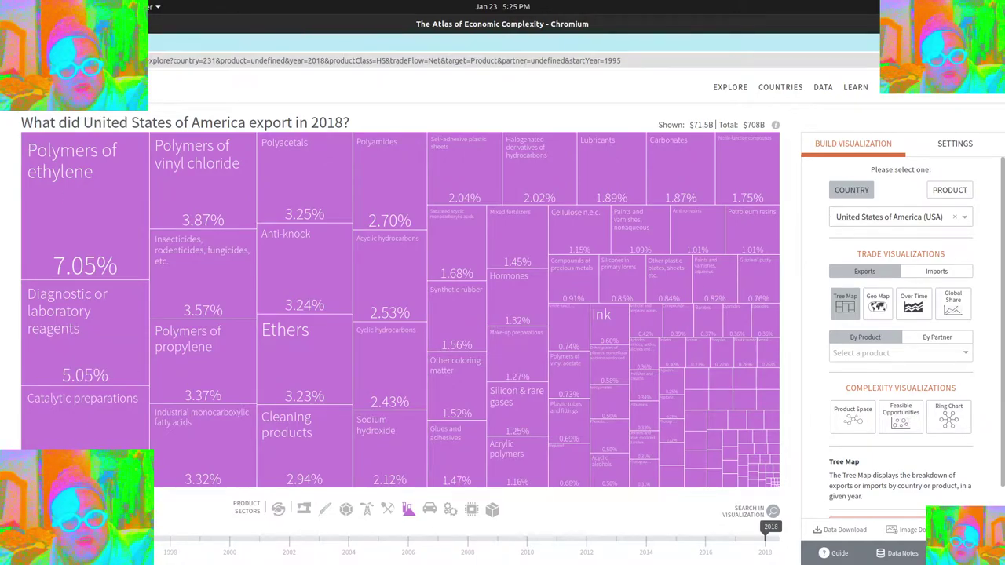
{"action": "mouse_move", "coordinate": [84, 300]}
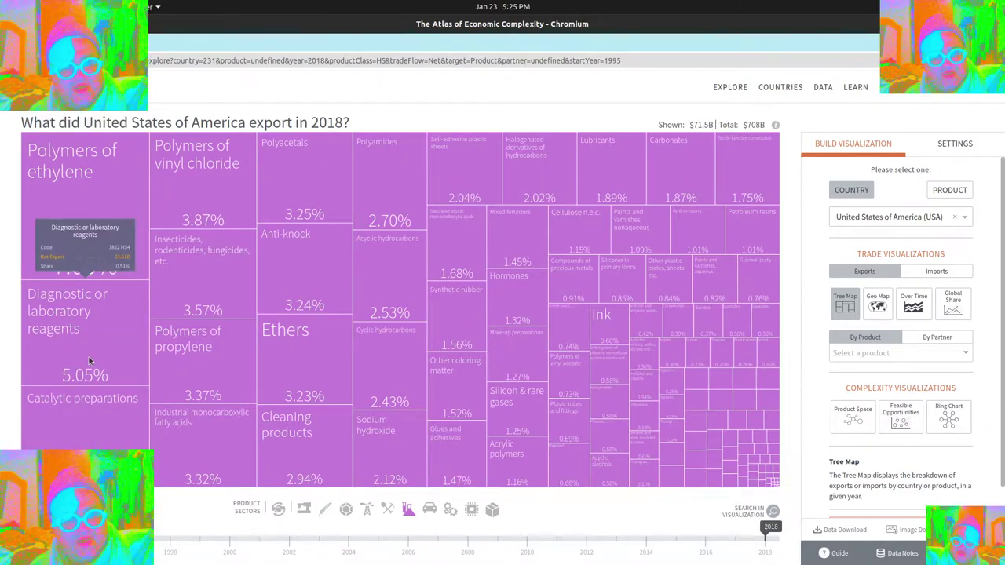
{"action": "mouse_move", "coordinate": [90, 446]}
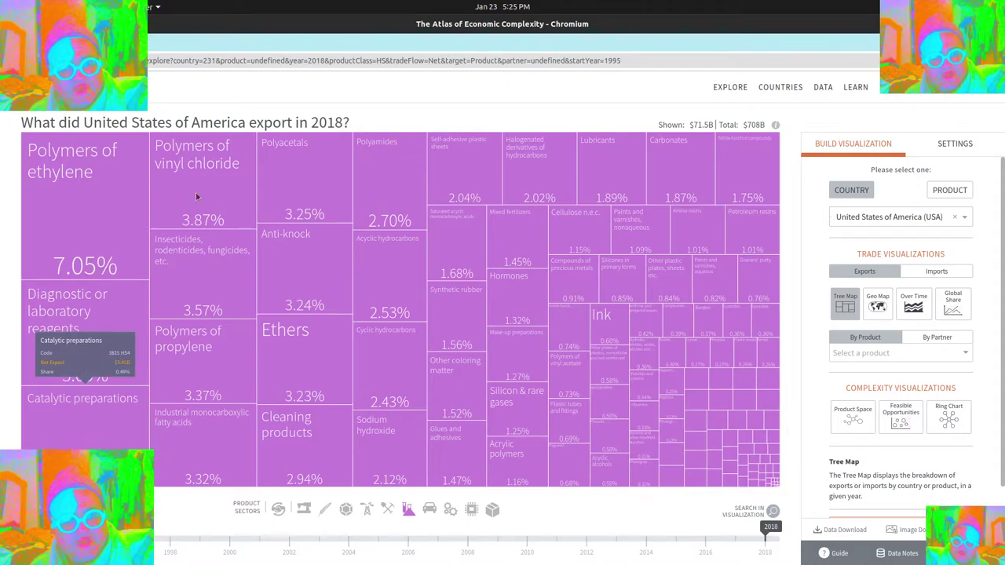
{"action": "mouse_move", "coordinate": [206, 175]}
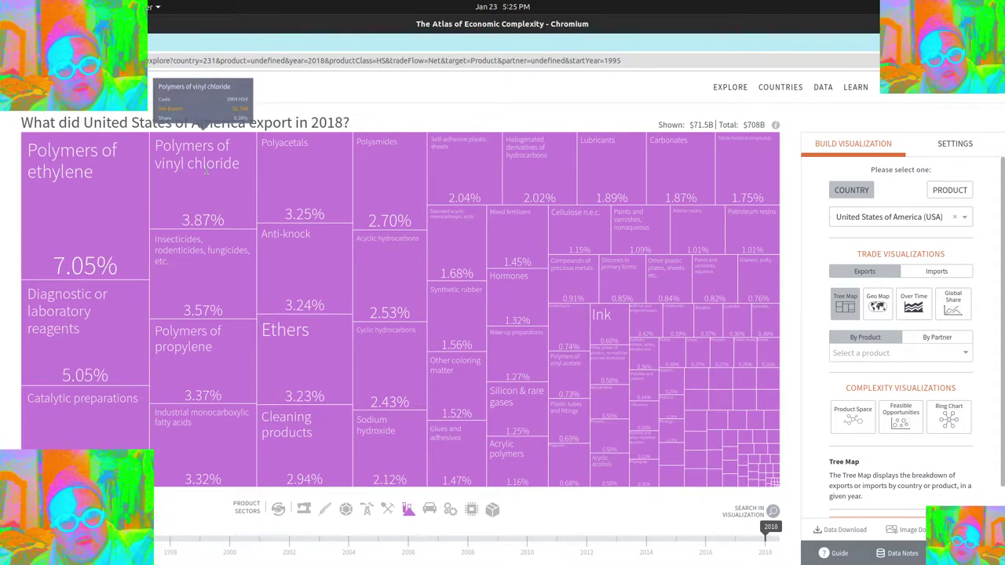
{"action": "mouse_move", "coordinate": [189, 338]}
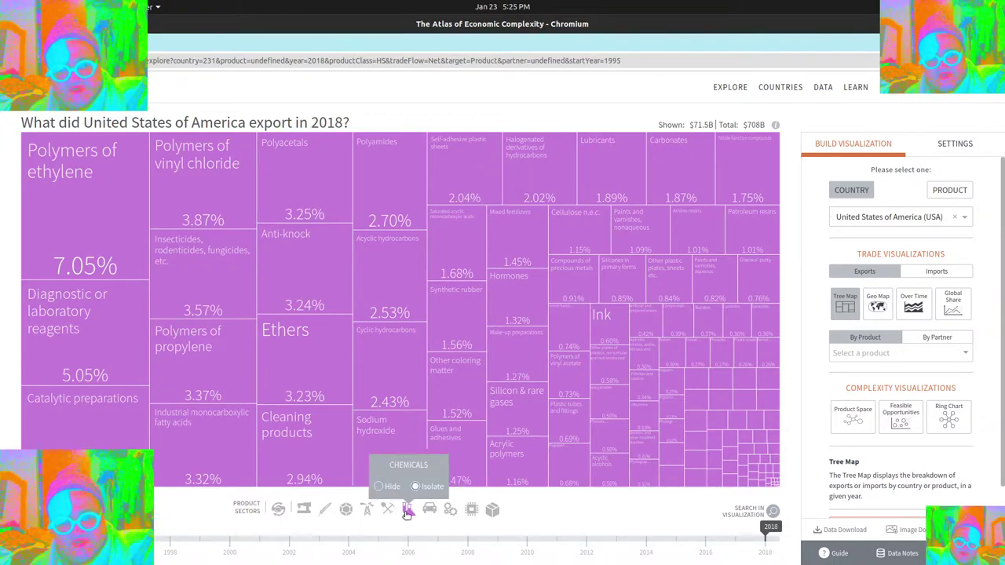
{"action": "left_click", "coordinate": [417, 488]}
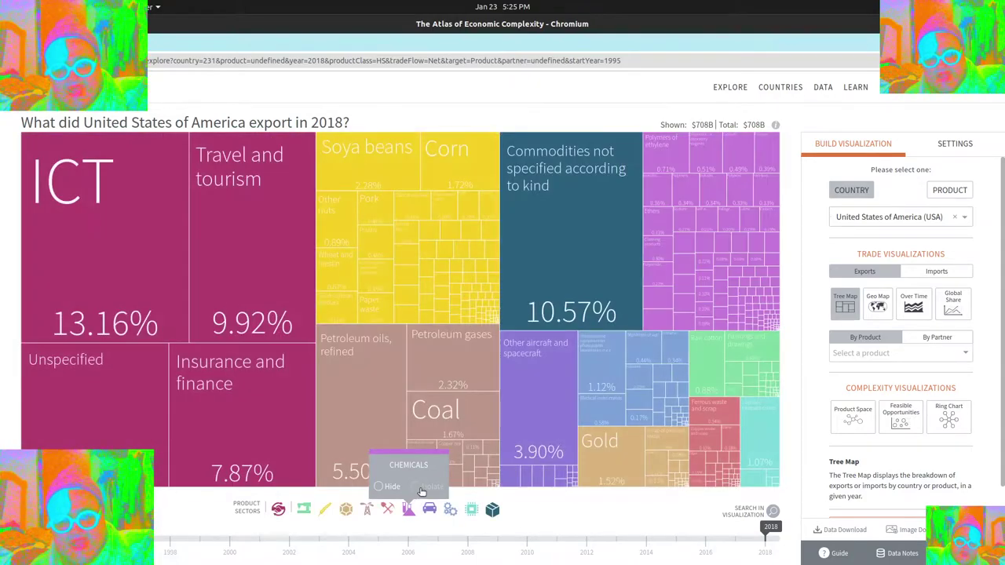
Isolate the Minerals sector in the export Tree Map, review its products, and restore all sectors.
{"action": "mouse_move", "coordinate": [367, 508]}
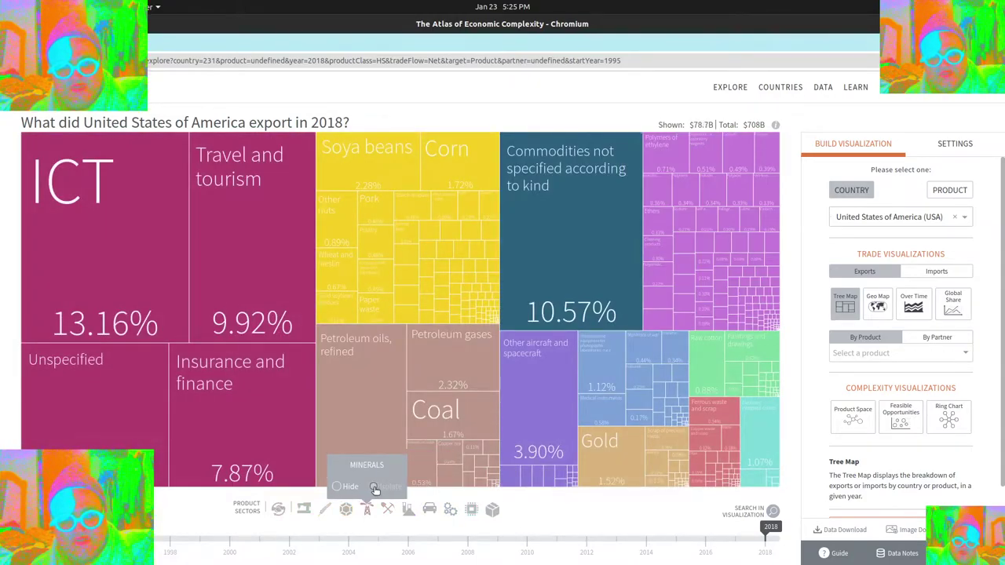
{"action": "left_click", "coordinate": [374, 488]}
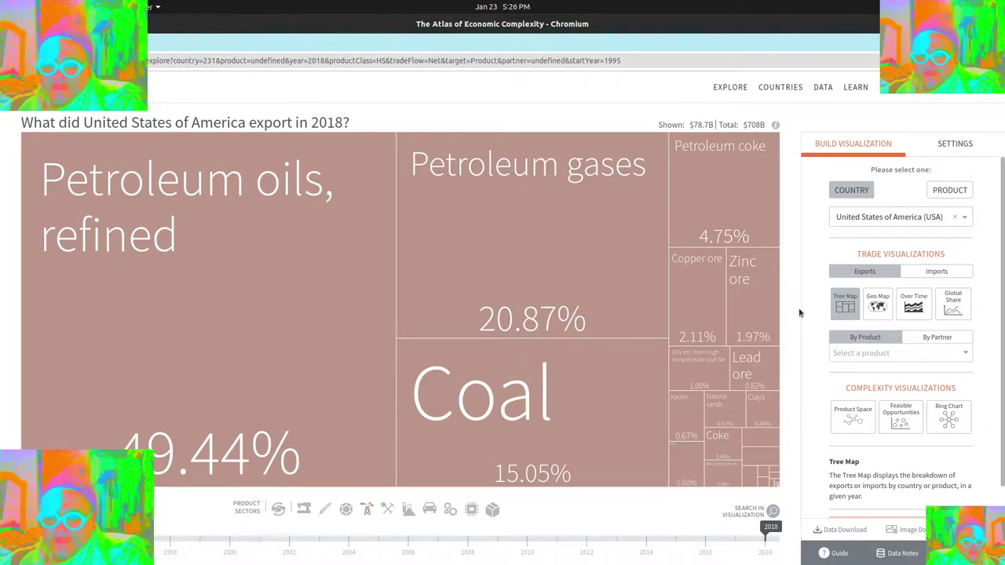
{"action": "mouse_move", "coordinate": [689, 302]}
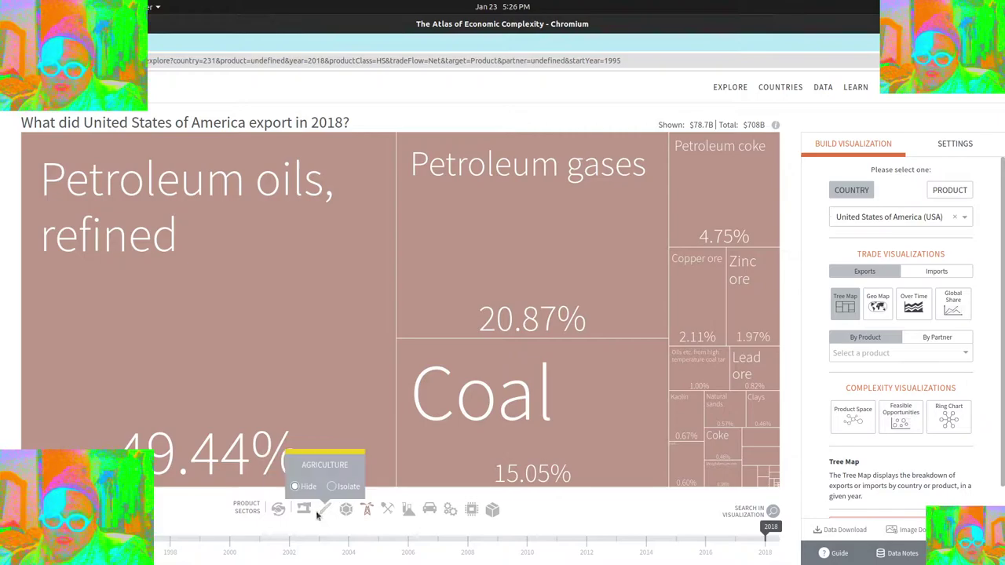
{"action": "mouse_move", "coordinate": [370, 511]}
{"action": "left_click", "coordinate": [374, 487]}
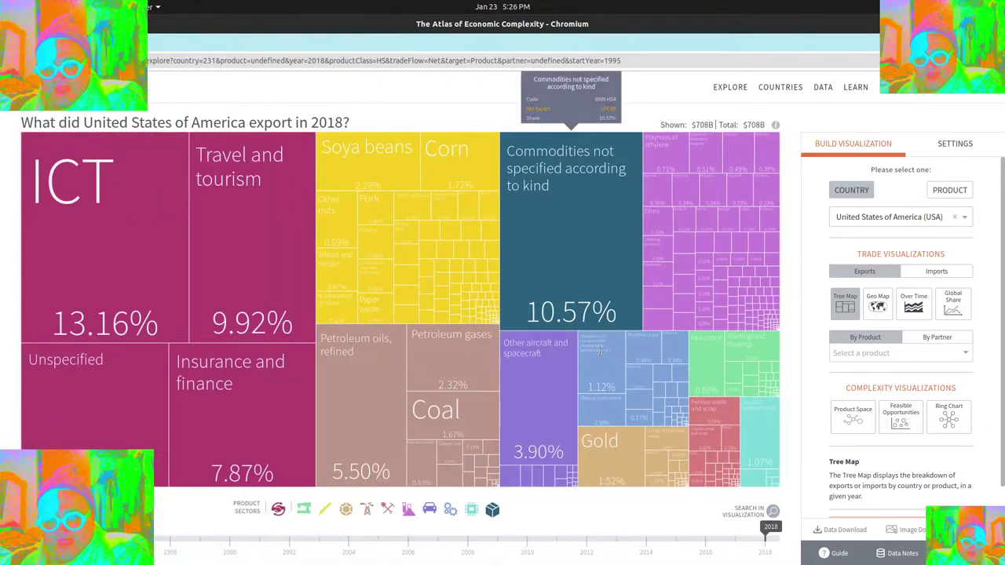
Check the 2018 export figures for Gold and the photographic laboratory equipment in the Tree Map.
{"action": "mouse_move", "coordinate": [451, 446]}
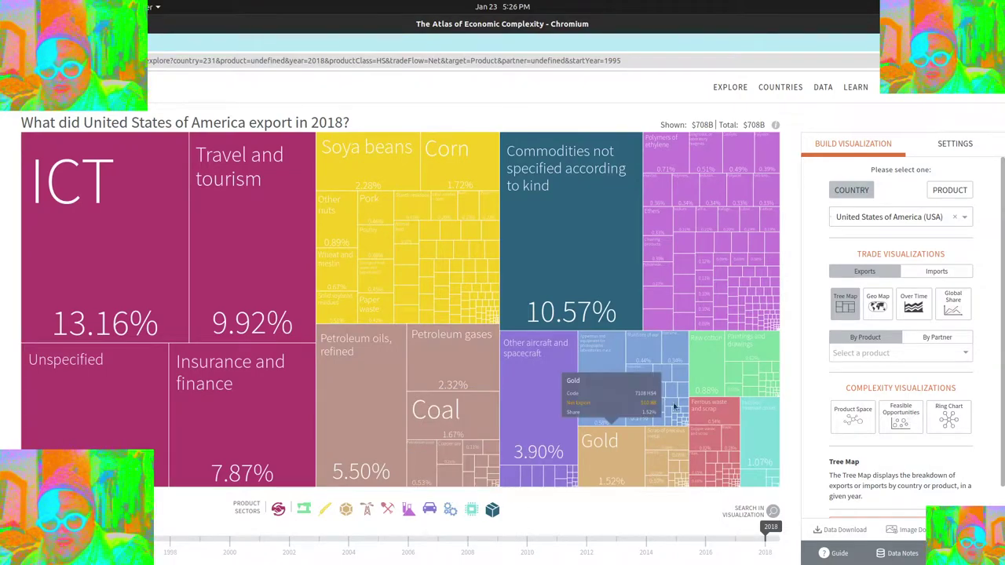
{"action": "mouse_move", "coordinate": [626, 389]}
{"action": "mouse_move", "coordinate": [658, 358]}
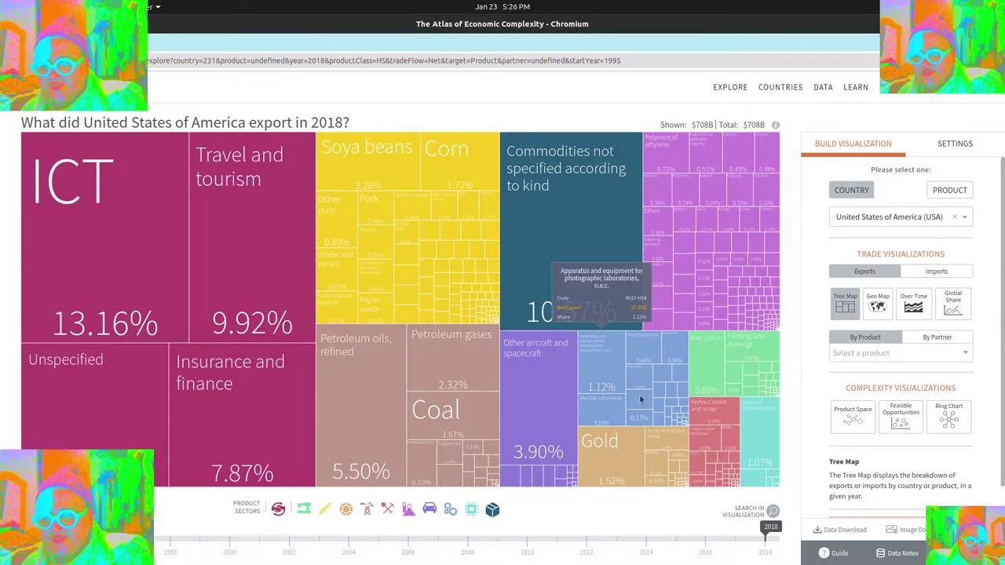
Examine the United States' global market share by sector on the Global Share chart and return to the export Tree Map.
{"action": "left_click", "coordinate": [948, 312]}
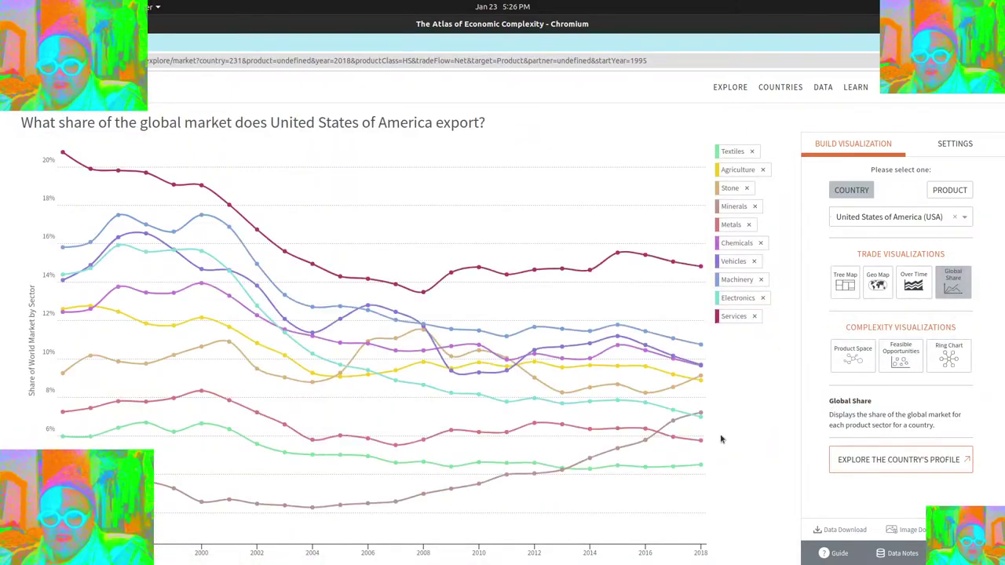
{"action": "mouse_move", "coordinate": [702, 468]}
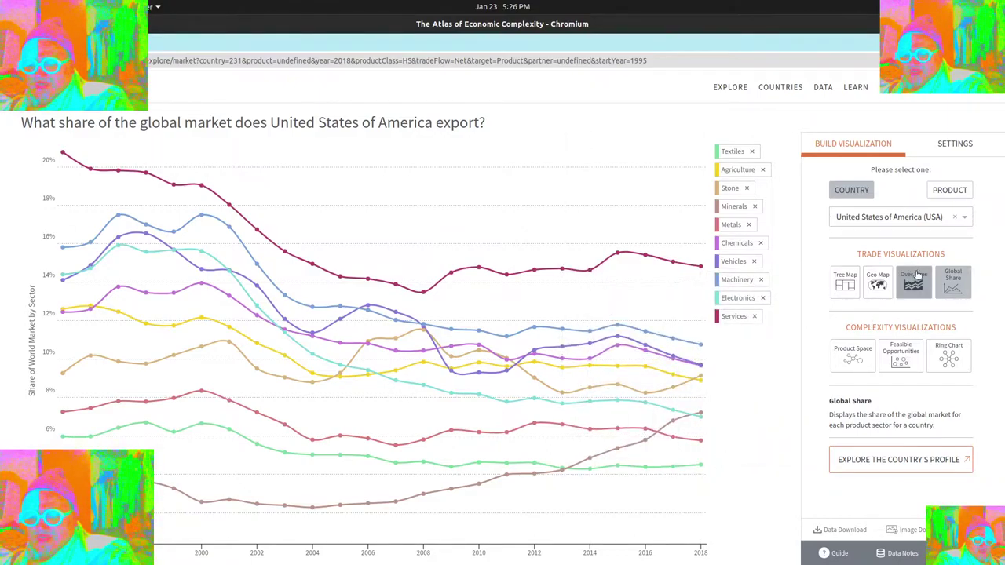
{"action": "left_click", "coordinate": [848, 283]}
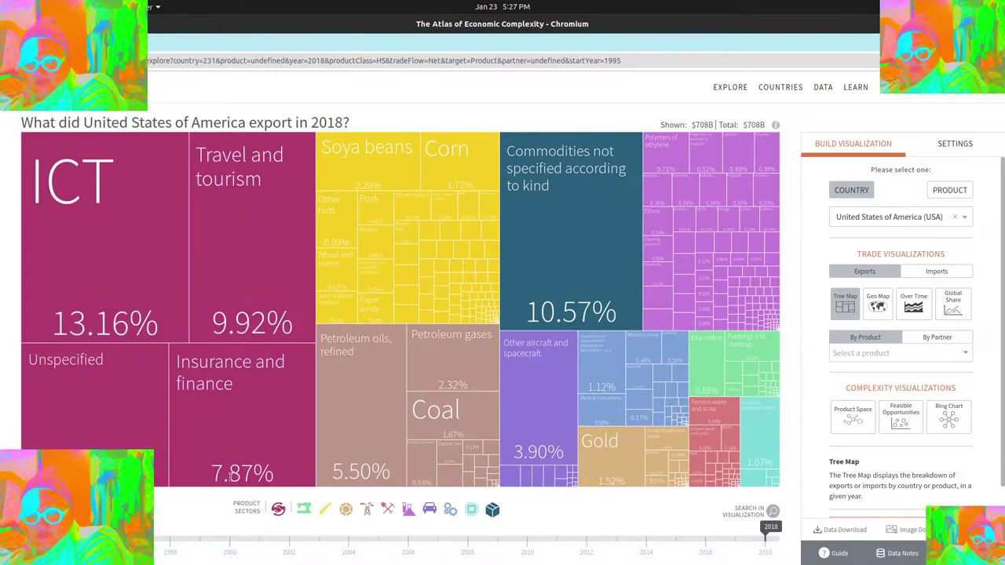
{"action": "mouse_move", "coordinate": [233, 476]}
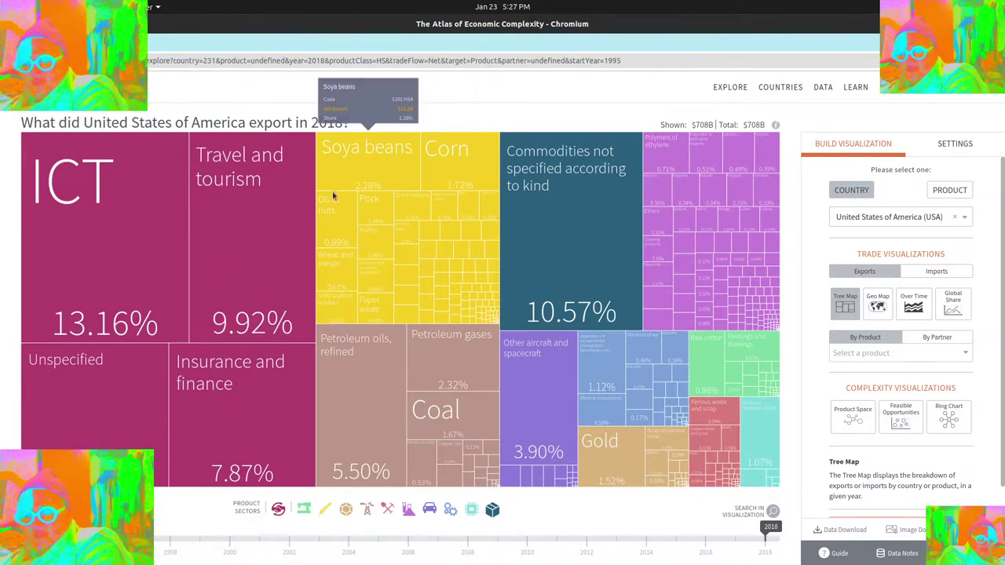
Review the United States' exports between 1995 and 2018 on the Over Time chart and return to the export Tree Map.
{"action": "mouse_move", "coordinate": [438, 246]}
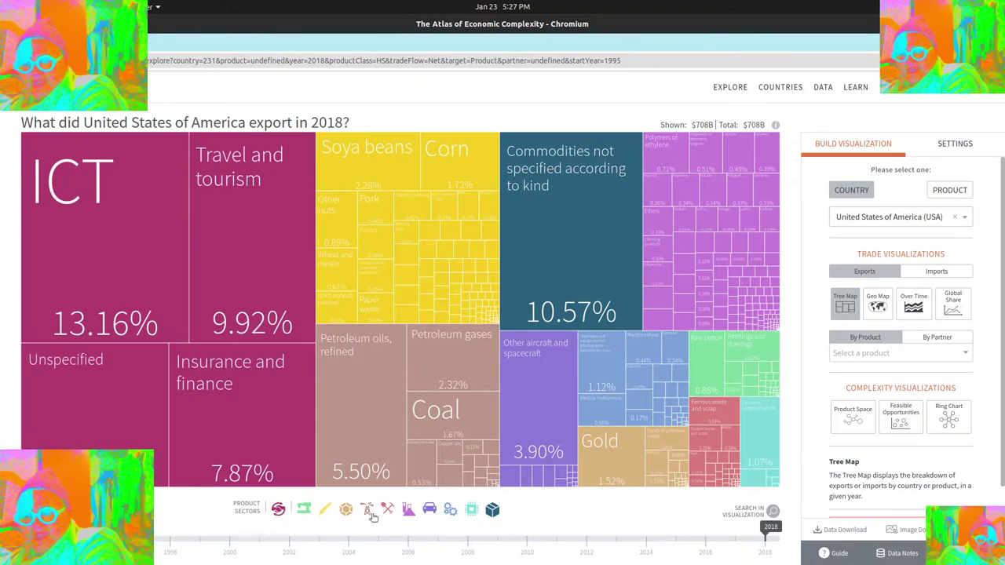
{"action": "left_click", "coordinate": [909, 307]}
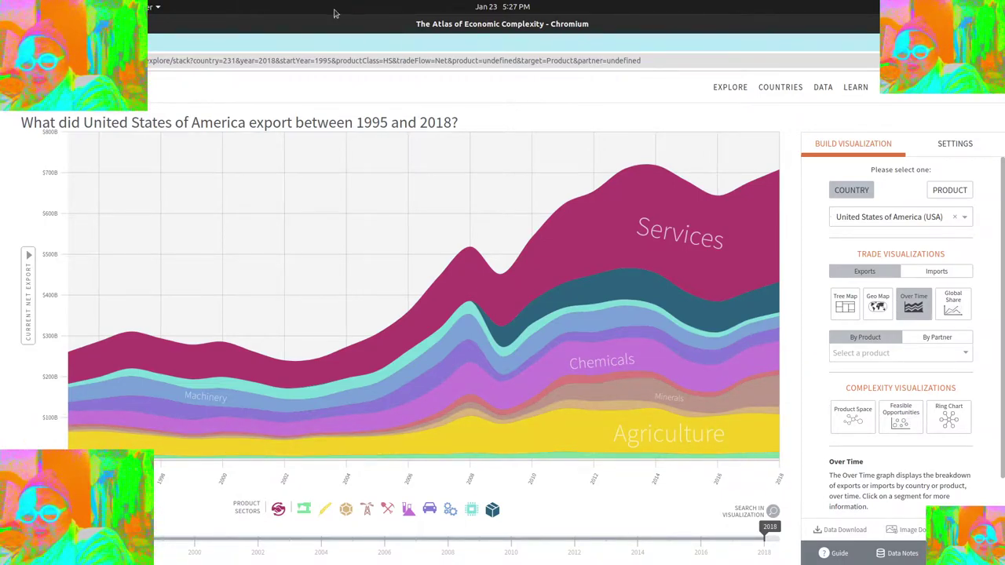
{"action": "left_click", "coordinate": [842, 308]}
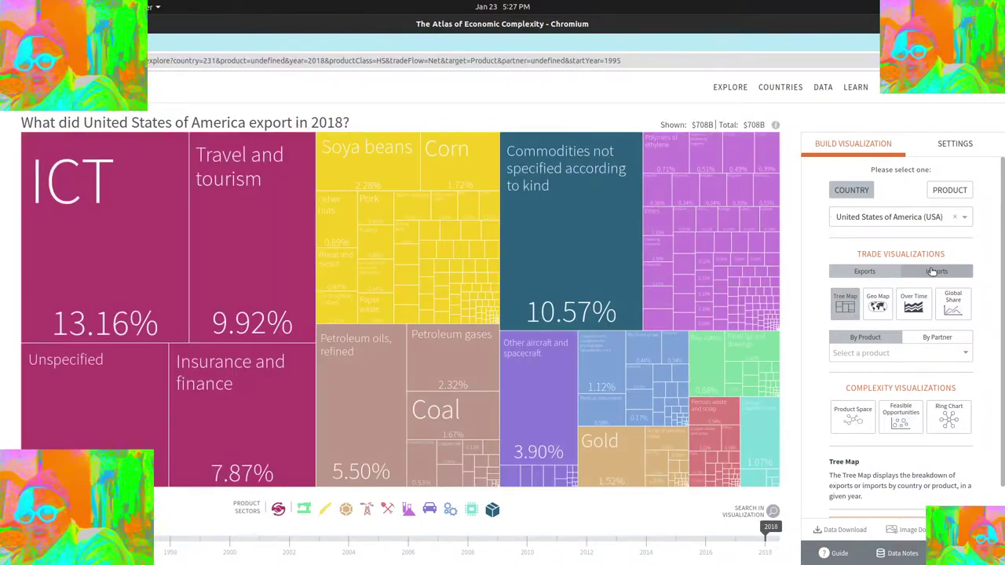
View the 2018 import Tree Map and read the explanation of the Trade Flow setting before returning to exports.
{"action": "left_click", "coordinate": [932, 271]}
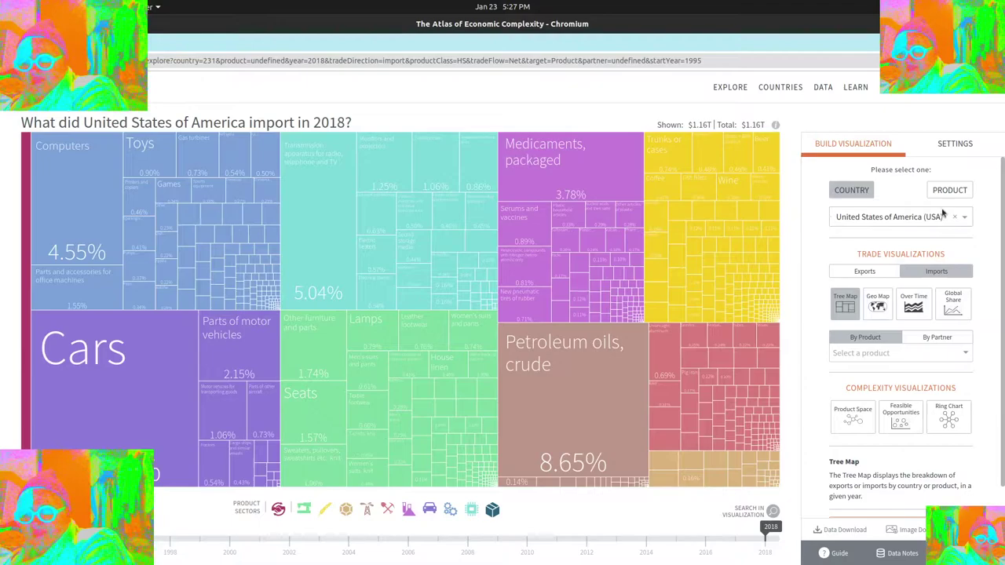
{"action": "left_click", "coordinate": [958, 146]}
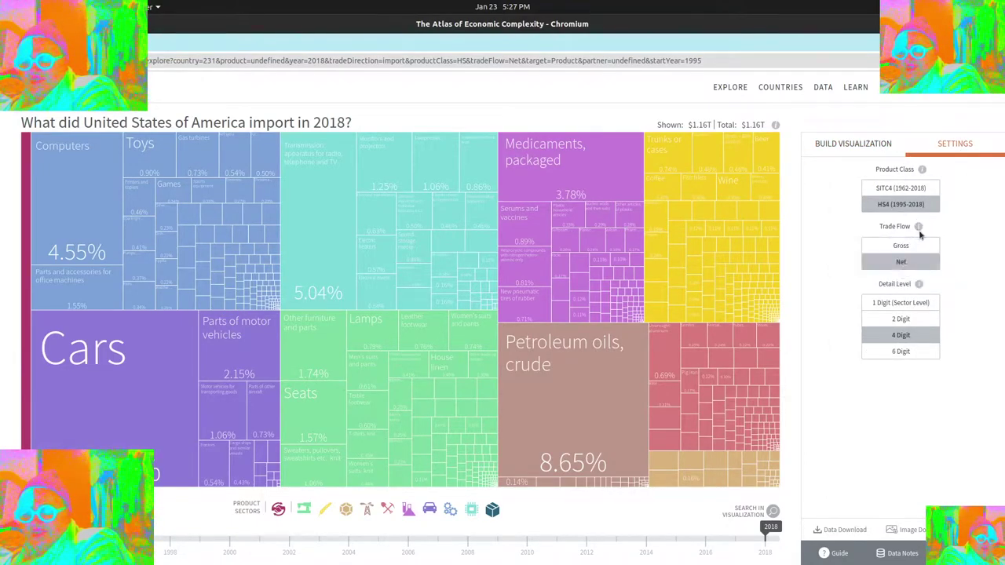
{"action": "mouse_move", "coordinate": [917, 225]}
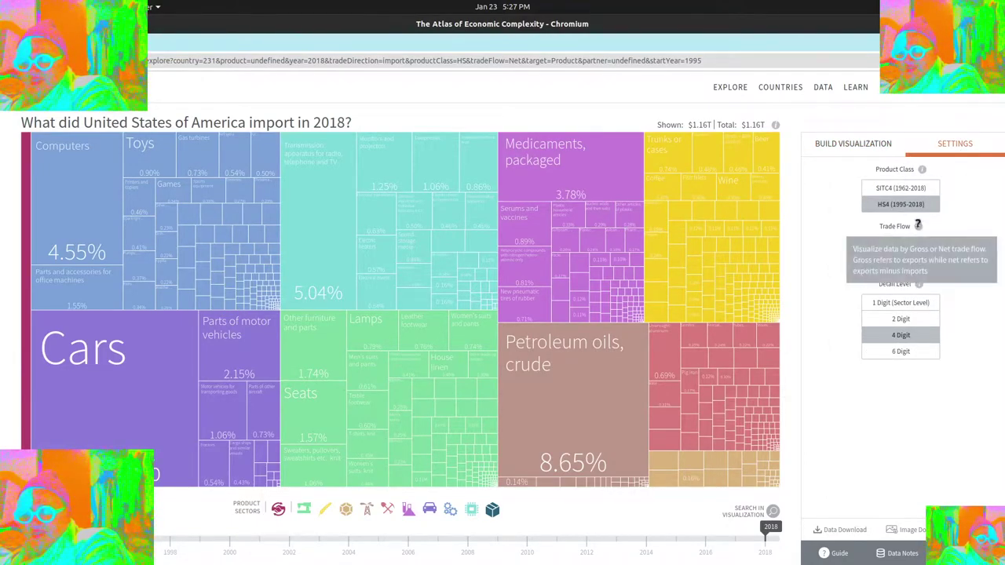
{"action": "left_click", "coordinate": [869, 148]}
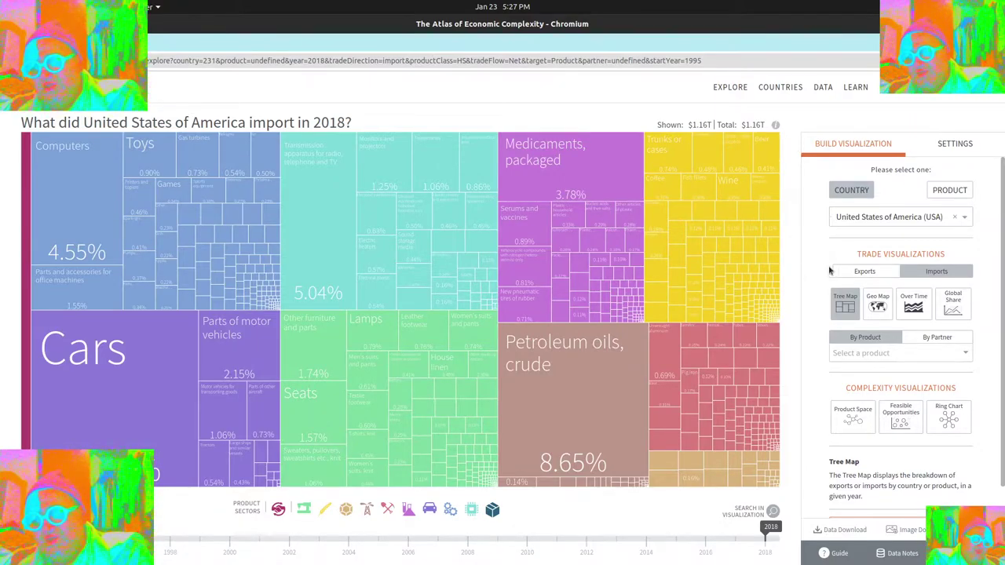
{"action": "left_click", "coordinate": [862, 271]}
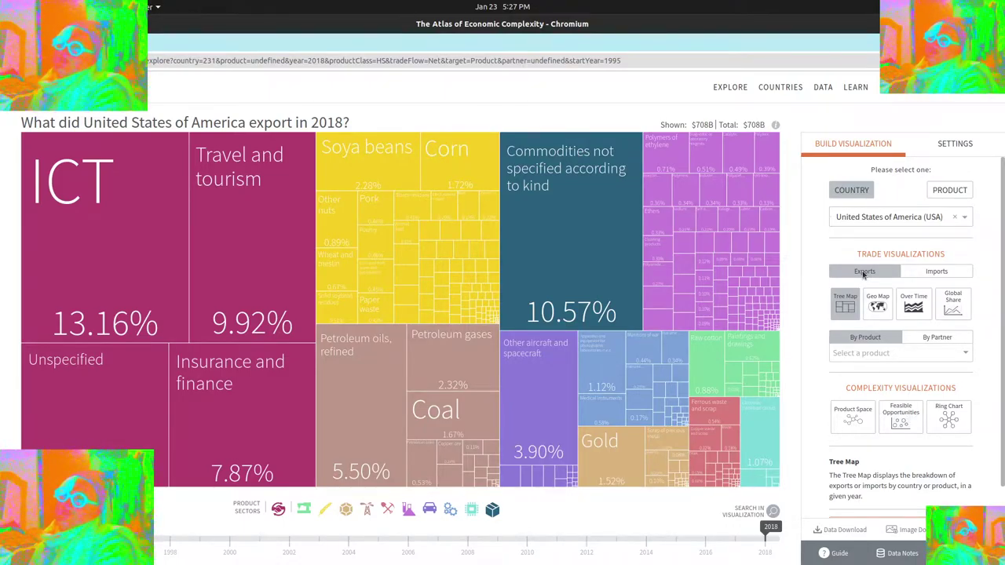
Examine the 2018 United States export destinations on the Geo Map and return to the export Tree Map.
{"action": "left_click", "coordinate": [881, 309]}
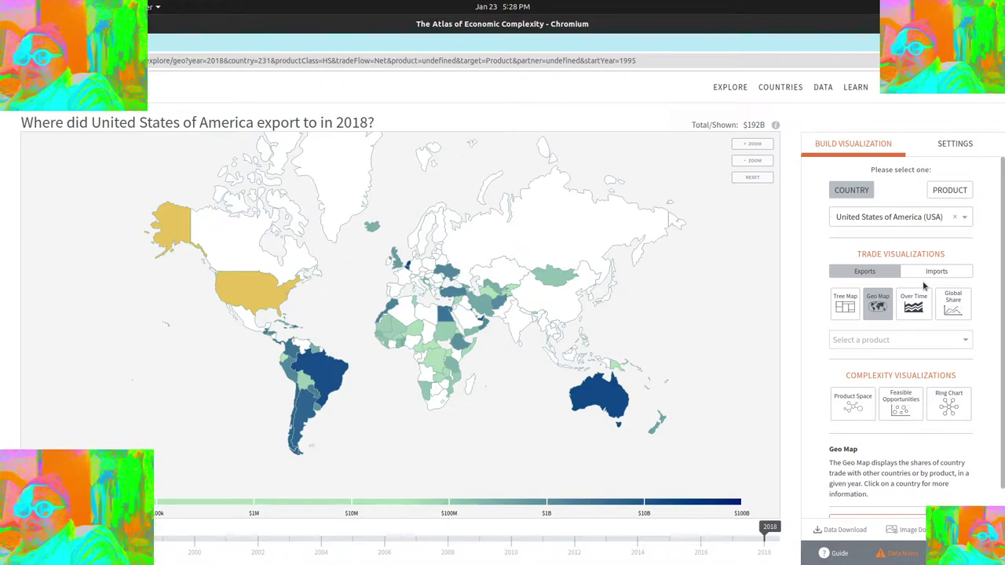
{"action": "left_click", "coordinate": [847, 307]}
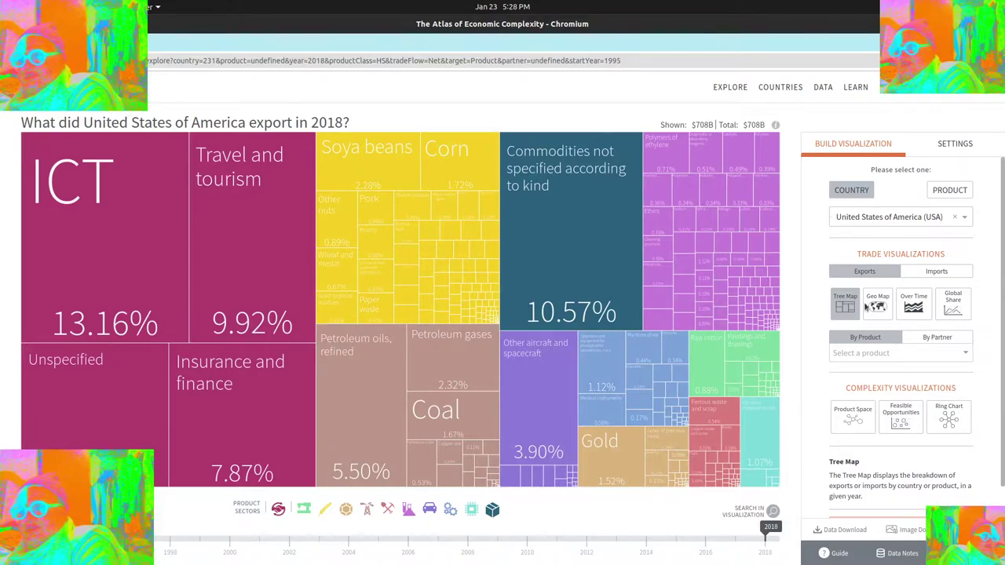
{"action": "left_click", "coordinate": [877, 307]}
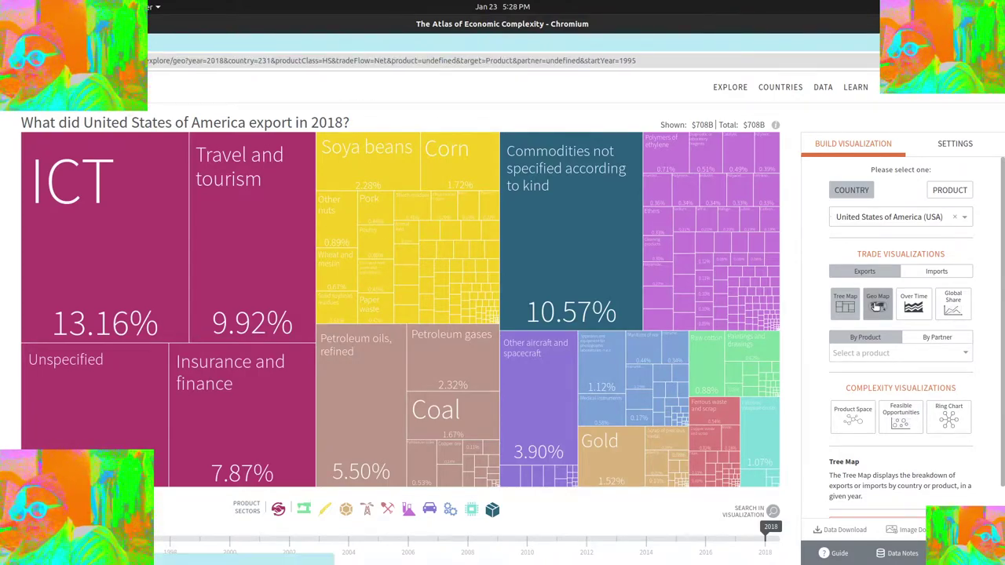
{"action": "left_click", "coordinate": [846, 307]}
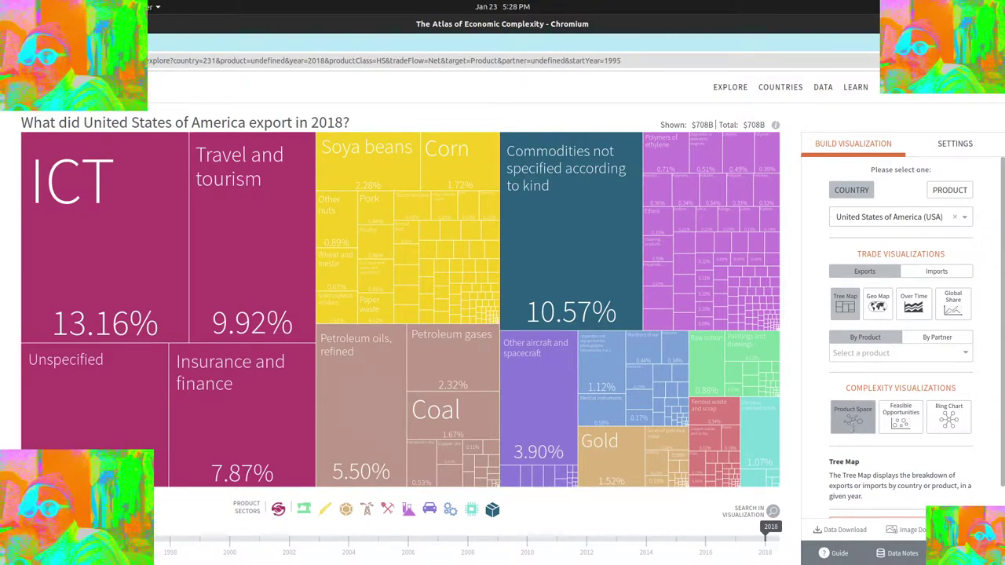
Compare the Product Space with the Feasible Opportunities graph for 2018 and return to the Product Space.
{"action": "left_click", "coordinate": [854, 422]}
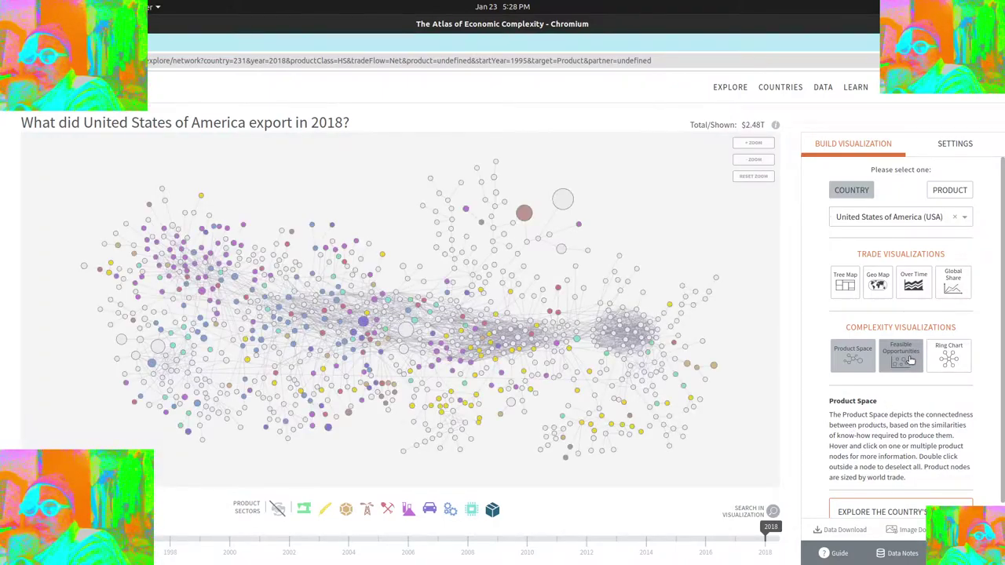
{"action": "left_click", "coordinate": [911, 360]}
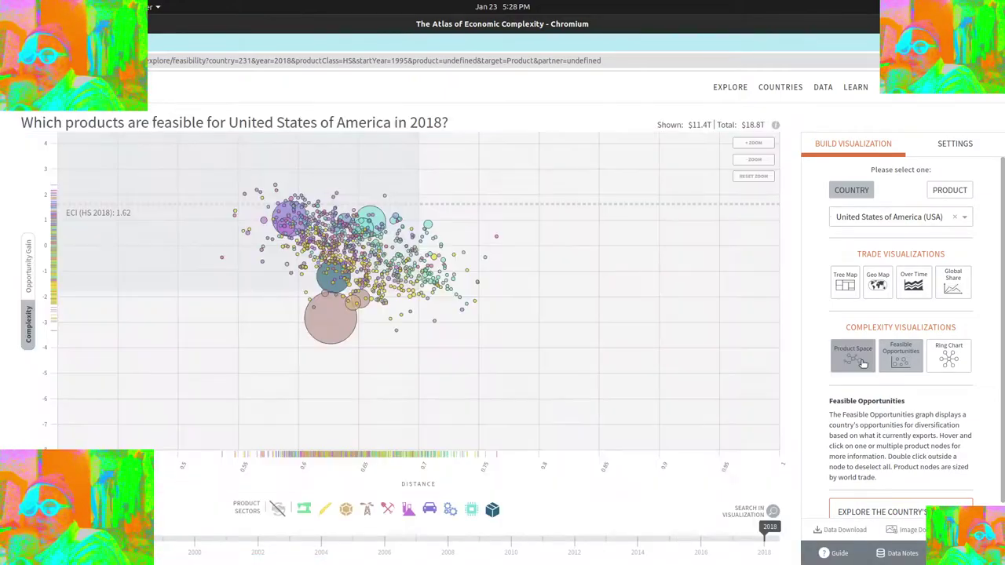
{"action": "left_click", "coordinate": [862, 363]}
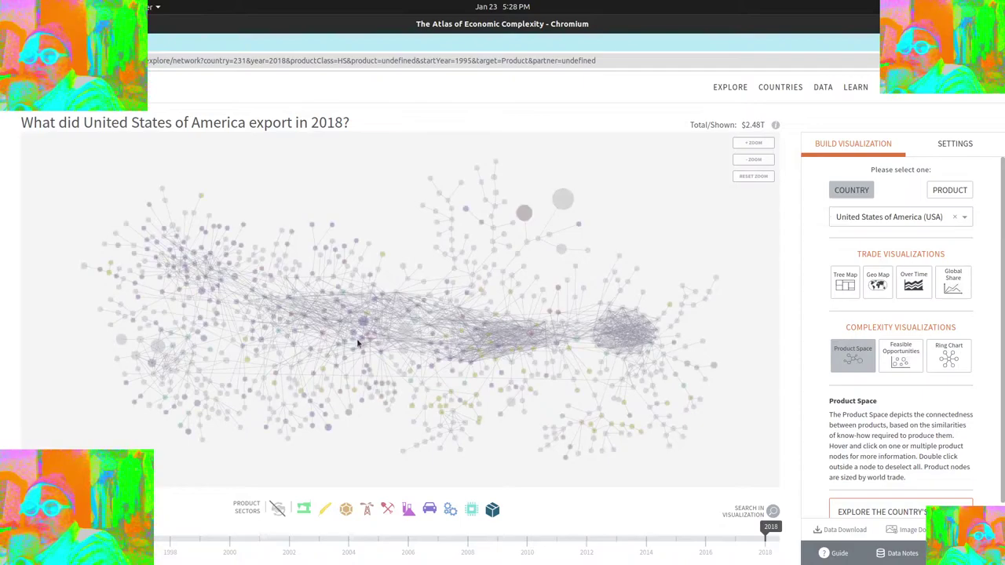
Inspect product nodes and their connections in the Product Space, including parts of motor vehicles, knit T-shirts and ceramic sinks.
{"action": "mouse_move", "coordinate": [406, 331]}
{"action": "left_click_drag", "start_coordinate": [406, 331], "coordinate": [403, 307]}
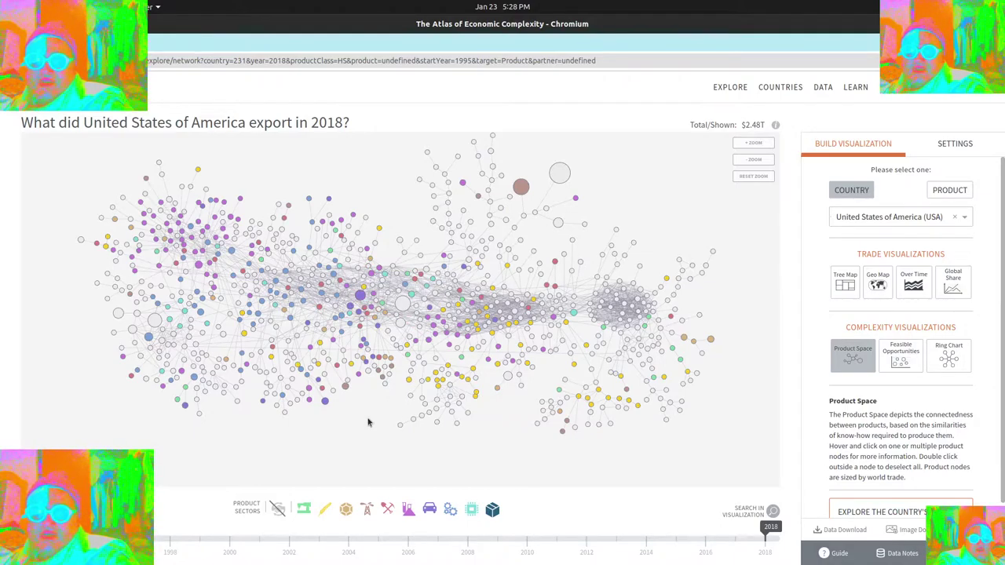
{"action": "mouse_move", "coordinate": [380, 330]}
{"action": "mouse_move", "coordinate": [361, 296]}
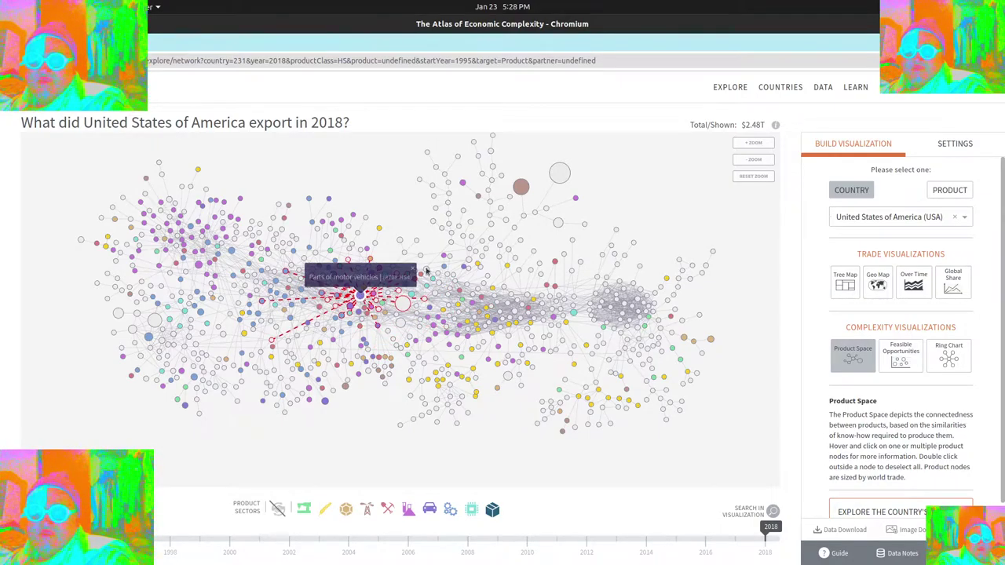
{"action": "mouse_move", "coordinate": [522, 189]}
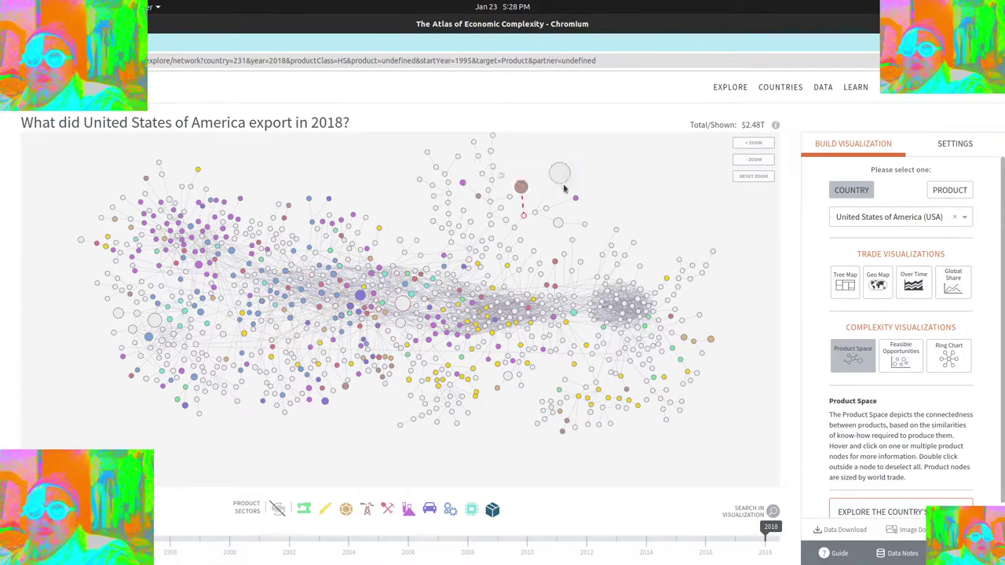
{"action": "mouse_move", "coordinate": [562, 177]}
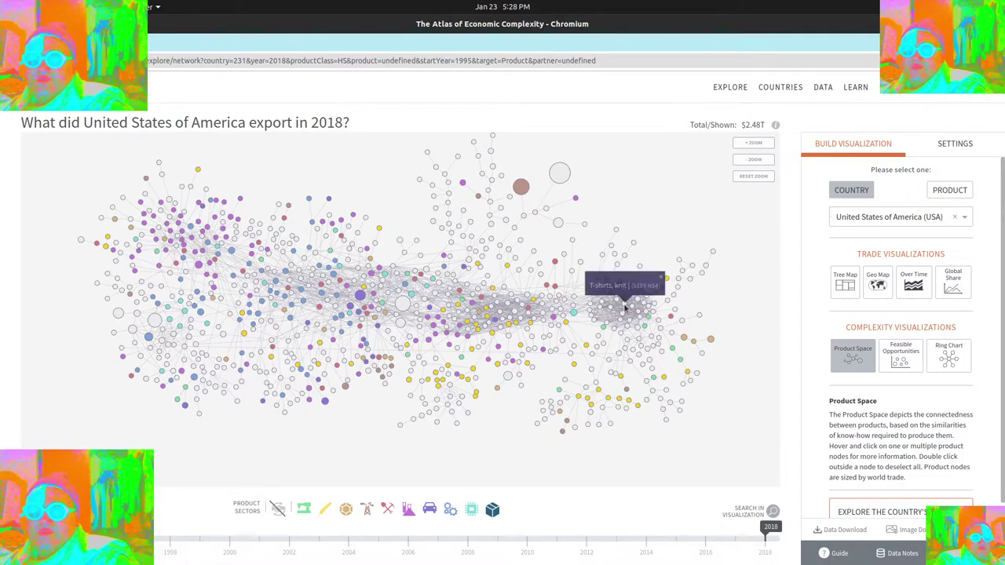
{"action": "mouse_move", "coordinate": [608, 292]}
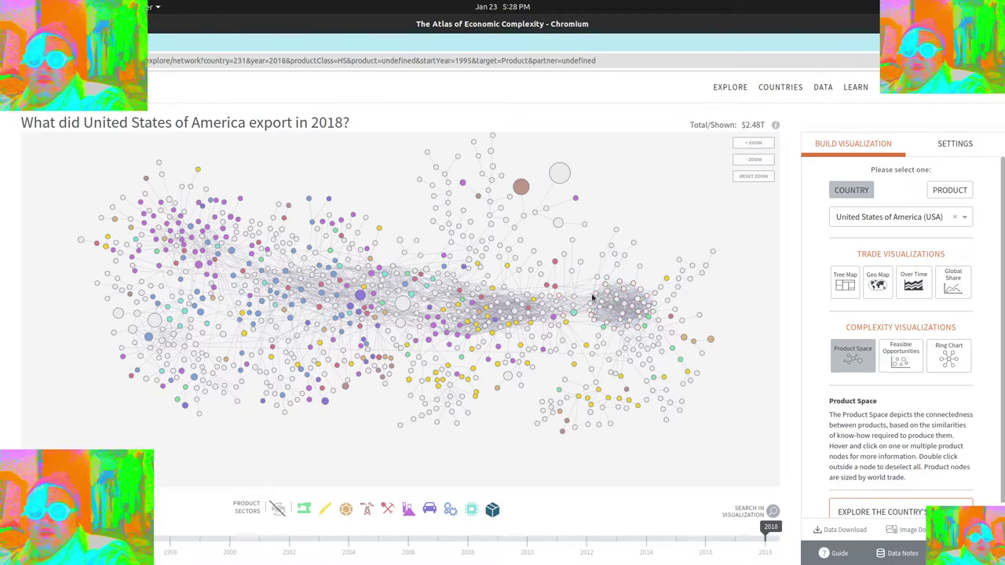
{"action": "mouse_move", "coordinate": [574, 311]}
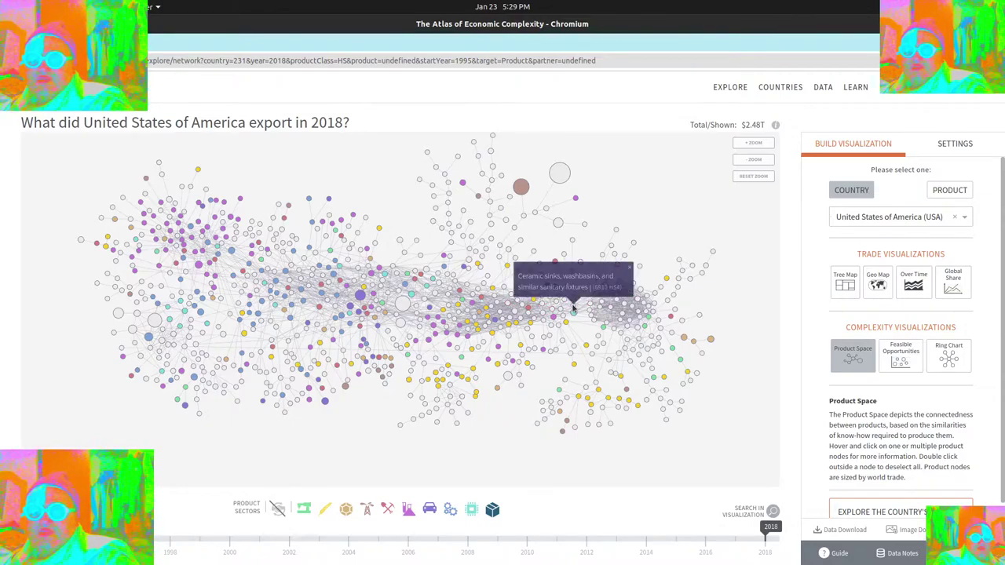
{"action": "mouse_move", "coordinate": [520, 307]}
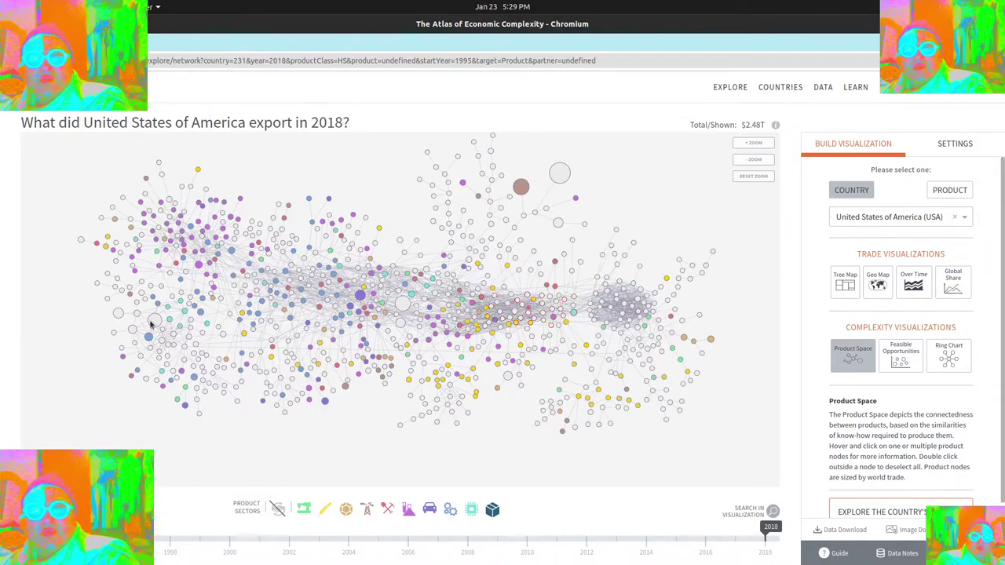
{"action": "mouse_move", "coordinate": [154, 326]}
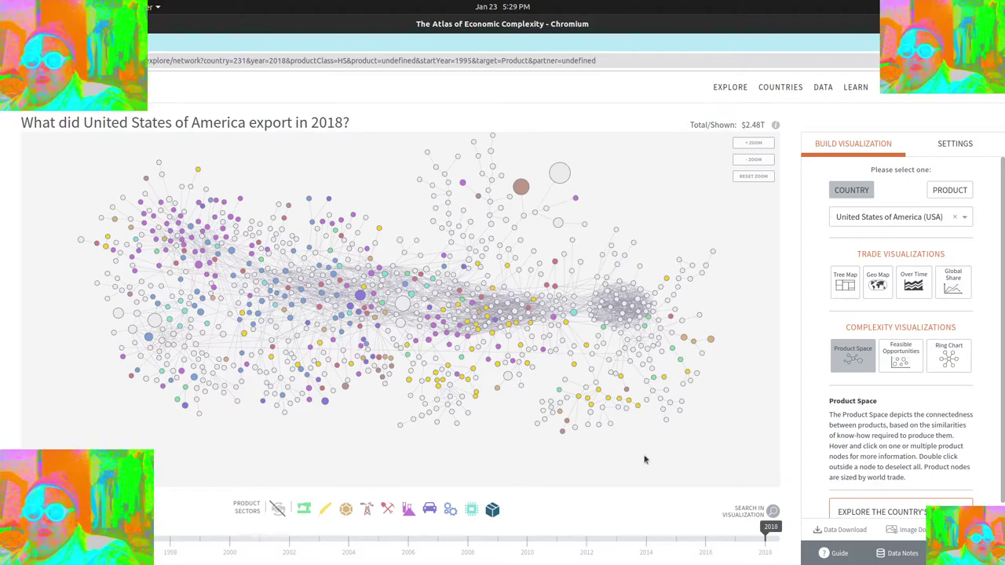
Display the Feasible Opportunities graph by Complexity and examine its largest product nodes.
{"action": "left_click", "coordinate": [895, 358]}
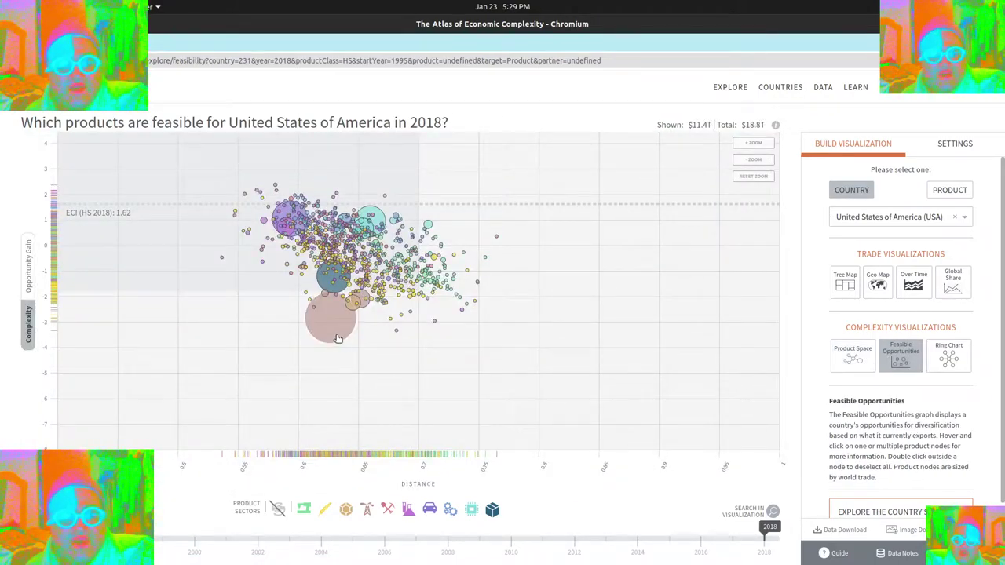
{"action": "mouse_move", "coordinate": [322, 278]}
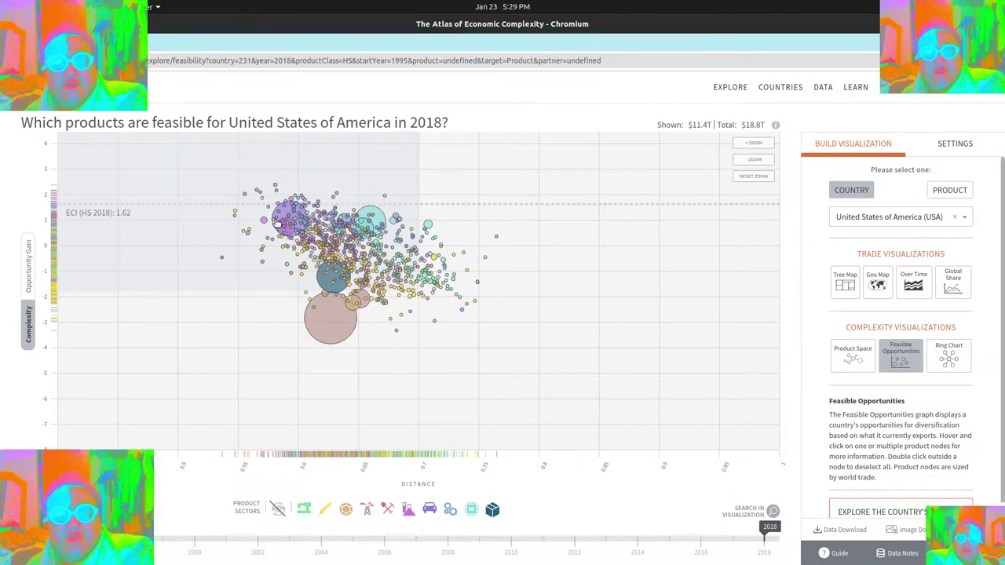
{"action": "mouse_move", "coordinate": [277, 217]}
{"action": "mouse_move", "coordinate": [384, 215]}
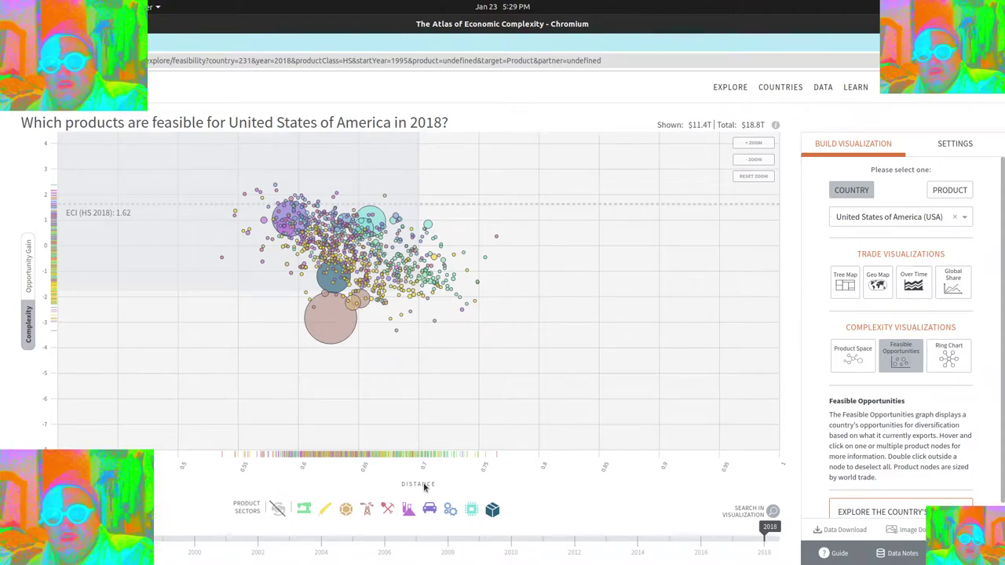
Plot the feasible products by Opportunity Gain and inspect cars, packaged medicaments, and transmission apparatus for radio, telephone and TV.
{"action": "left_click", "coordinate": [28, 270]}
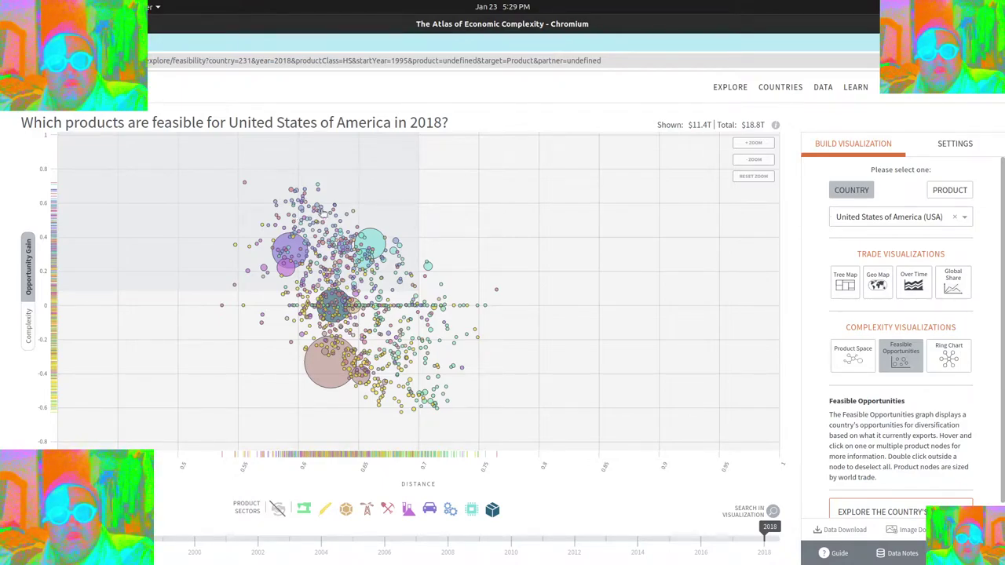
{"action": "mouse_move", "coordinate": [283, 242]}
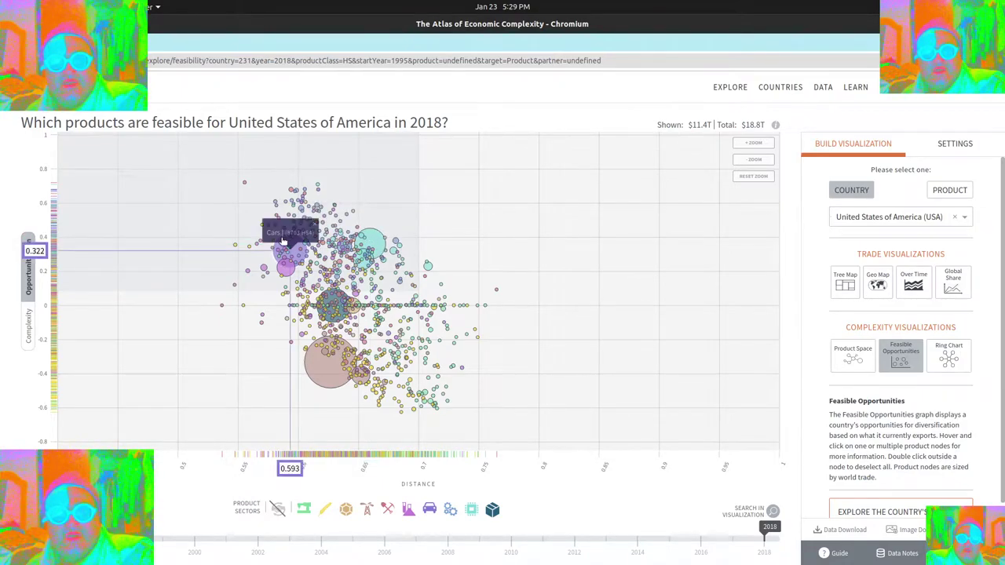
{"action": "mouse_move", "coordinate": [283, 272]}
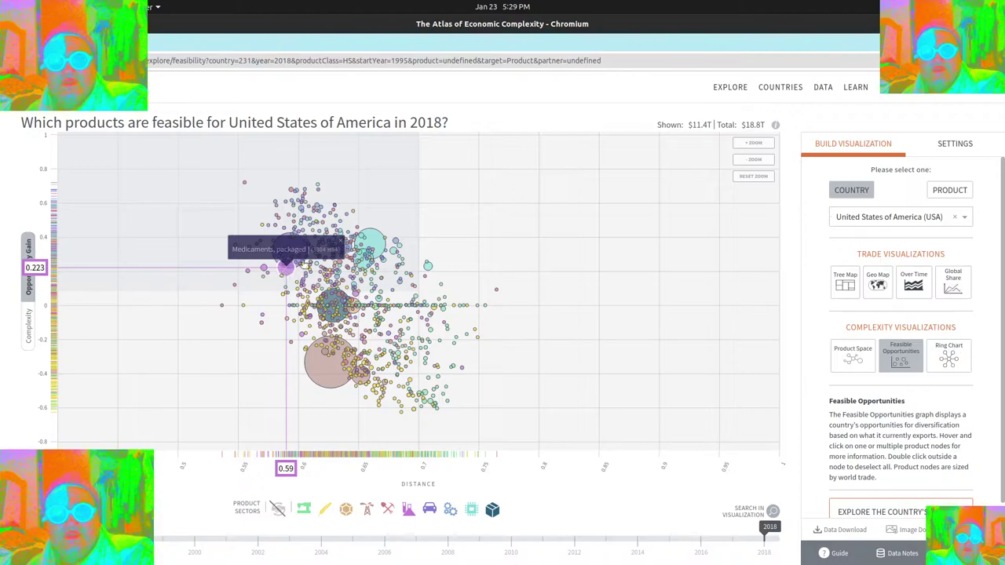
{"action": "mouse_move", "coordinate": [372, 244]}
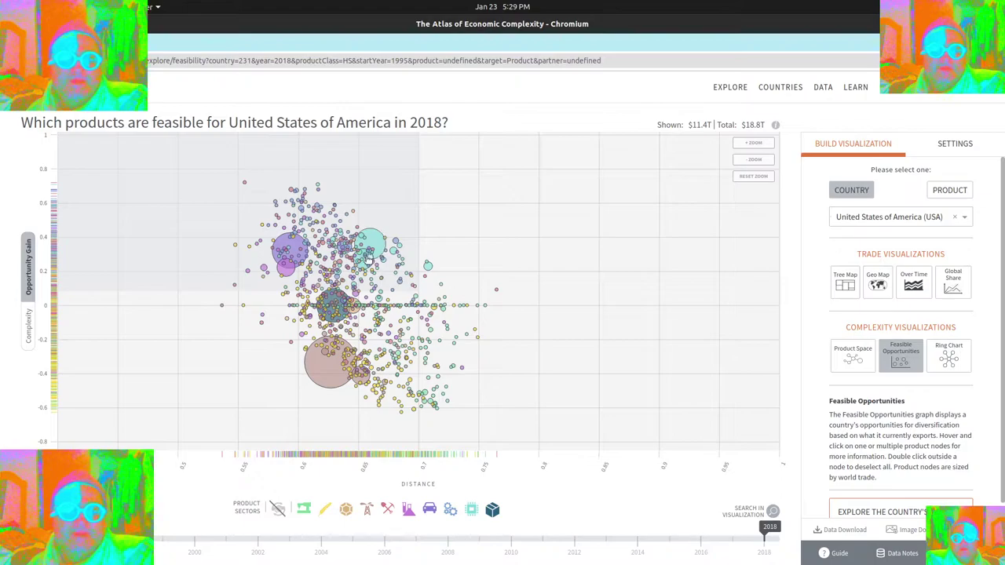
{"action": "mouse_move", "coordinate": [364, 269]}
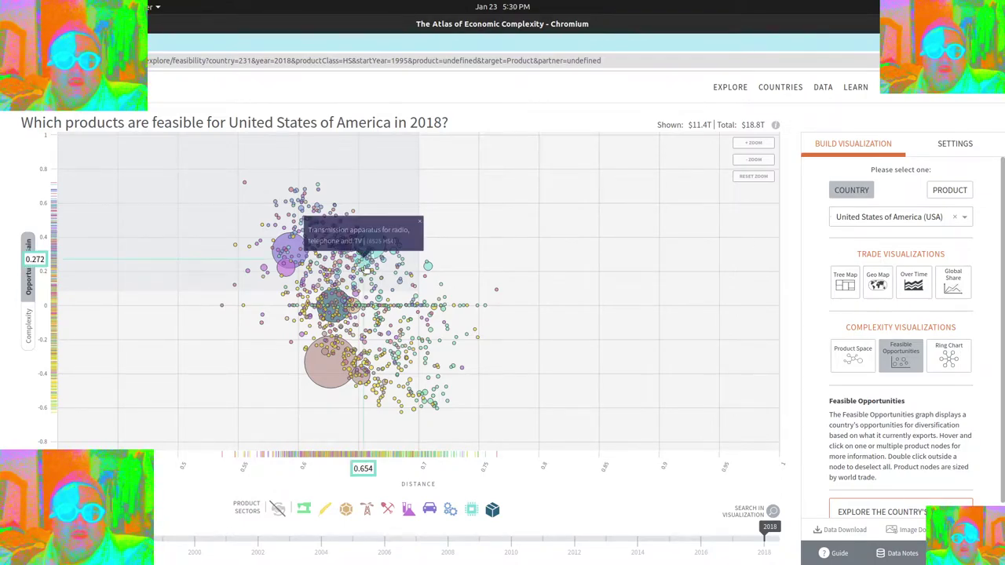
{"action": "mouse_move", "coordinate": [428, 269]}
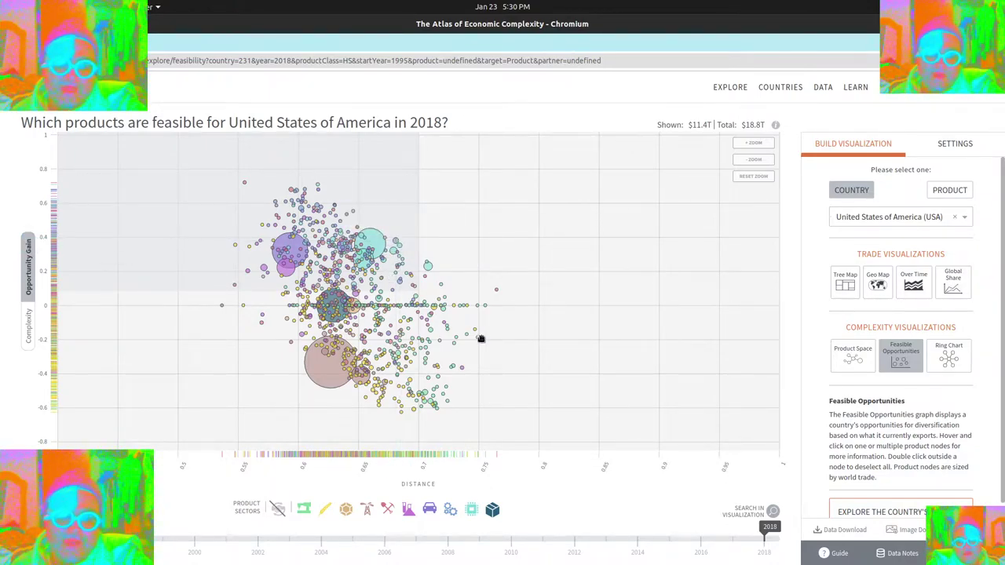
Review the United States' share of the world market by sector on the Global Share chart and return to Feasible Opportunities.
{"action": "left_click", "coordinate": [961, 291]}
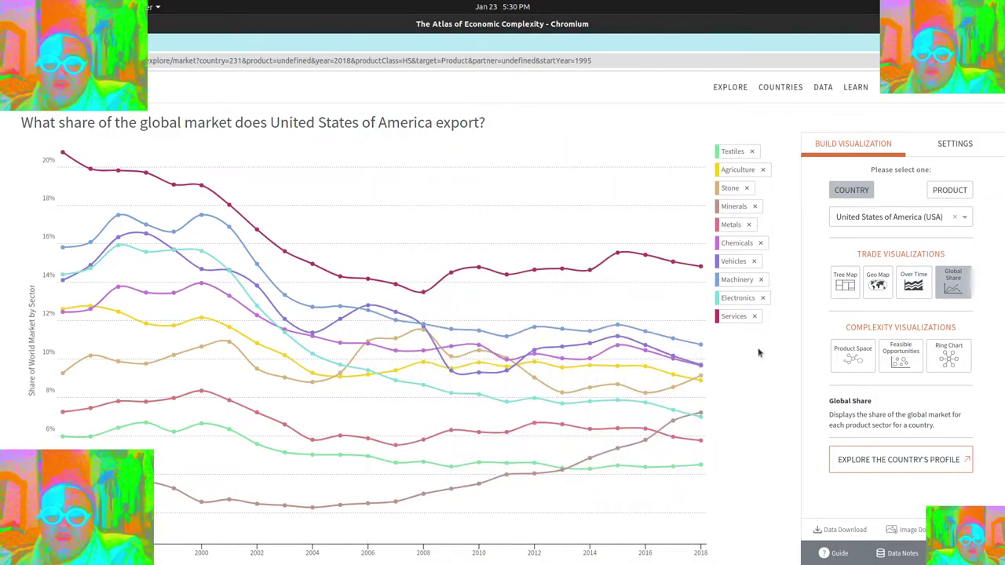
{"action": "mouse_move", "coordinate": [508, 375]}
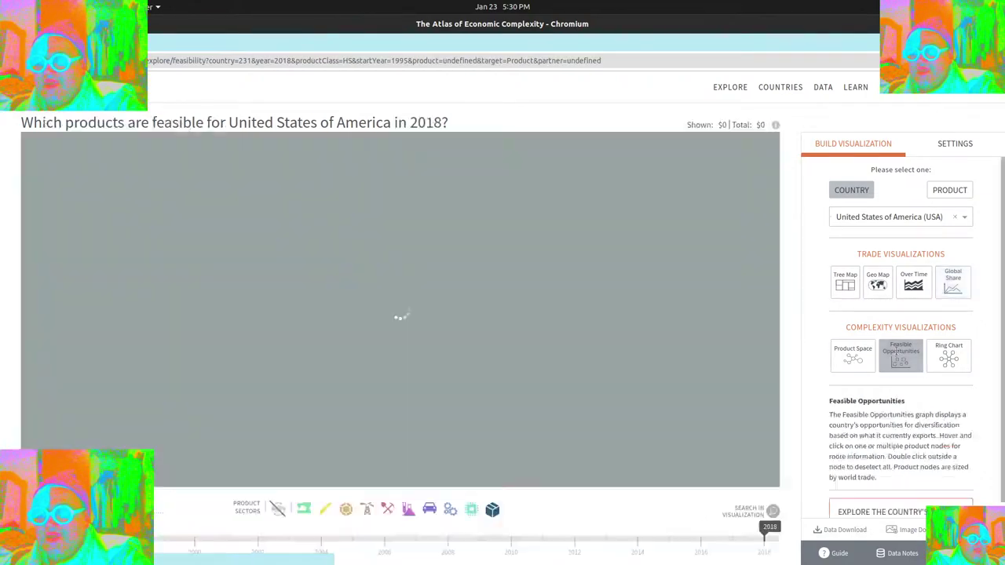
{"action": "left_click", "coordinate": [888, 349]}
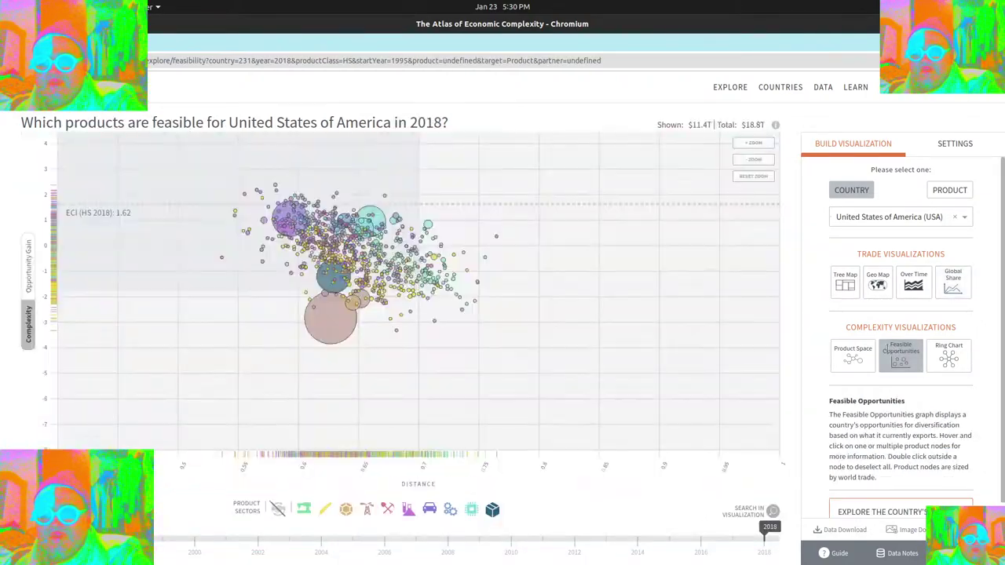
Plot the feasible products by Opportunity Gain and inspect nodes such as ball or roller bearings, flat-rolled alloy steel and other oil seeds.
{"action": "left_click", "coordinate": [29, 270]}
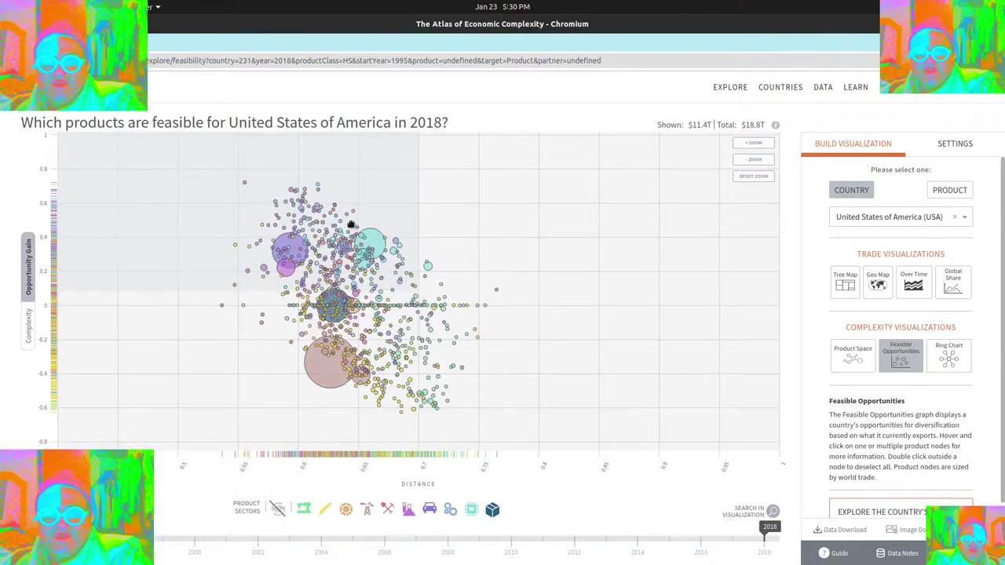
{"action": "mouse_move", "coordinate": [319, 208]}
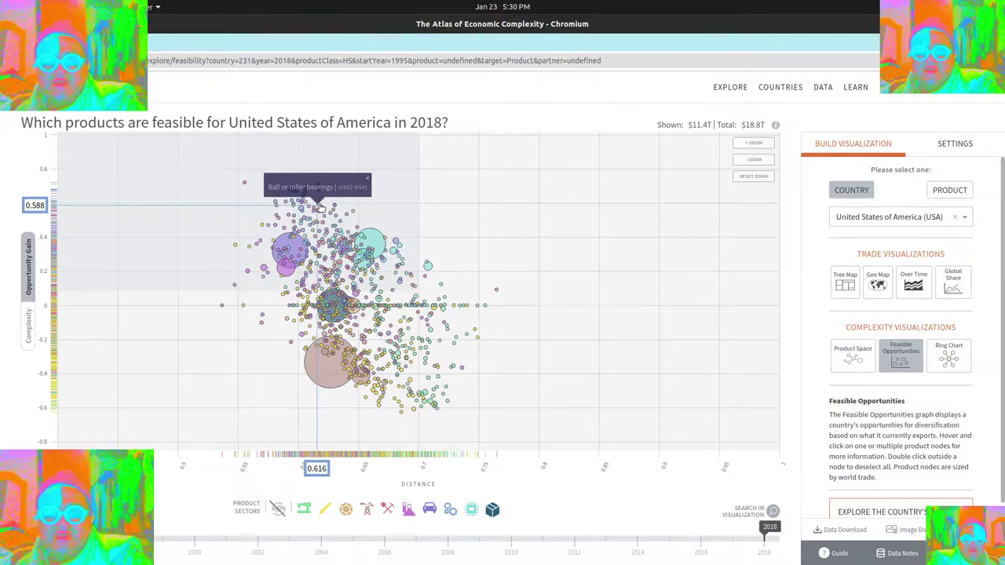
{"action": "mouse_move", "coordinate": [320, 189]}
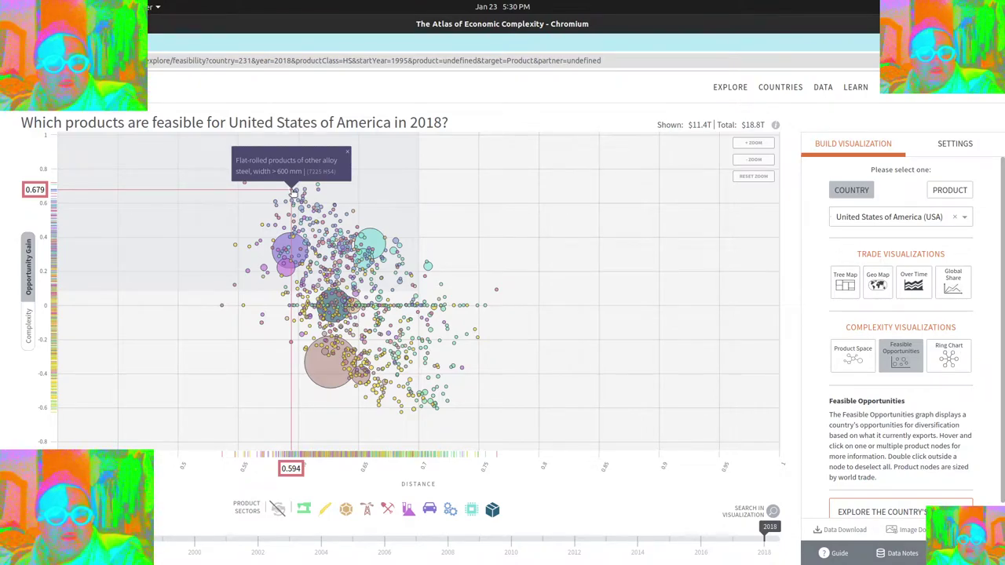
{"action": "mouse_move", "coordinate": [321, 374]}
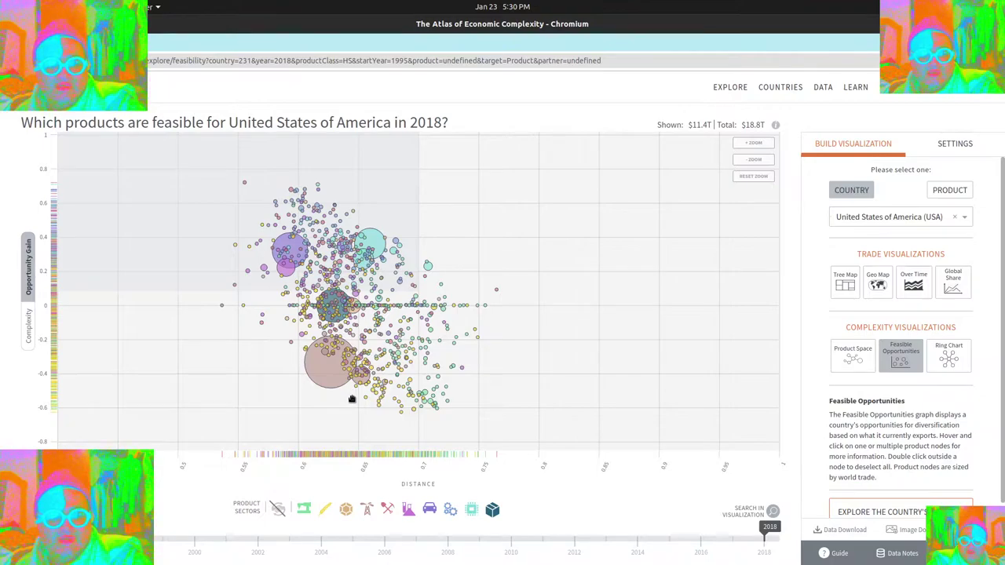
{"action": "mouse_move", "coordinate": [403, 417]}
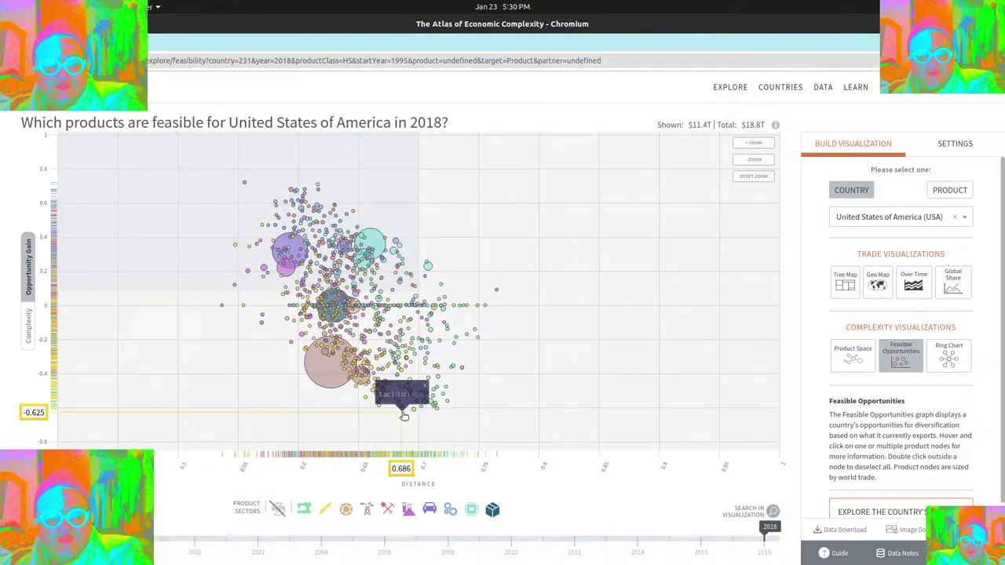
{"action": "mouse_move", "coordinate": [369, 400]}
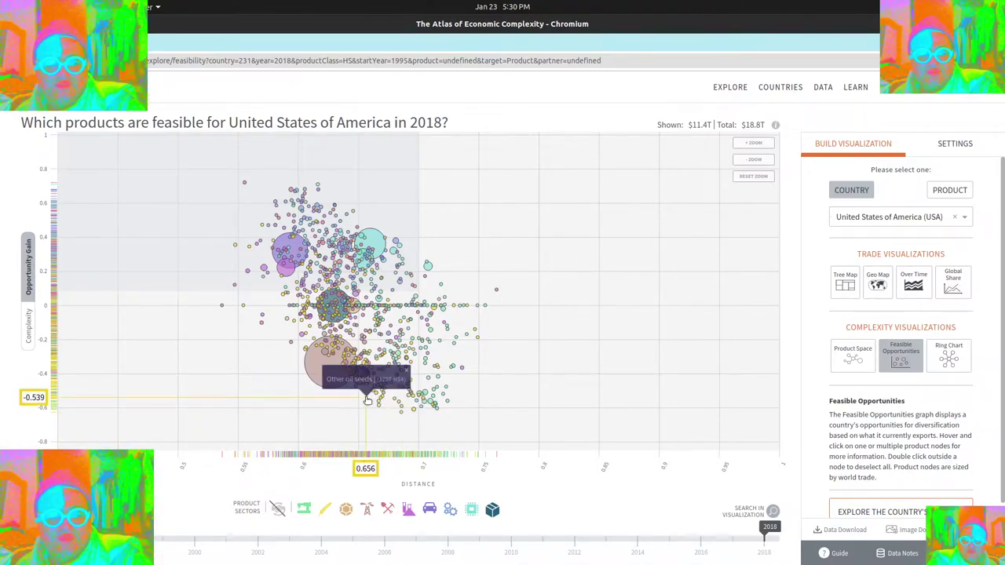
{"action": "mouse_move", "coordinate": [355, 383]}
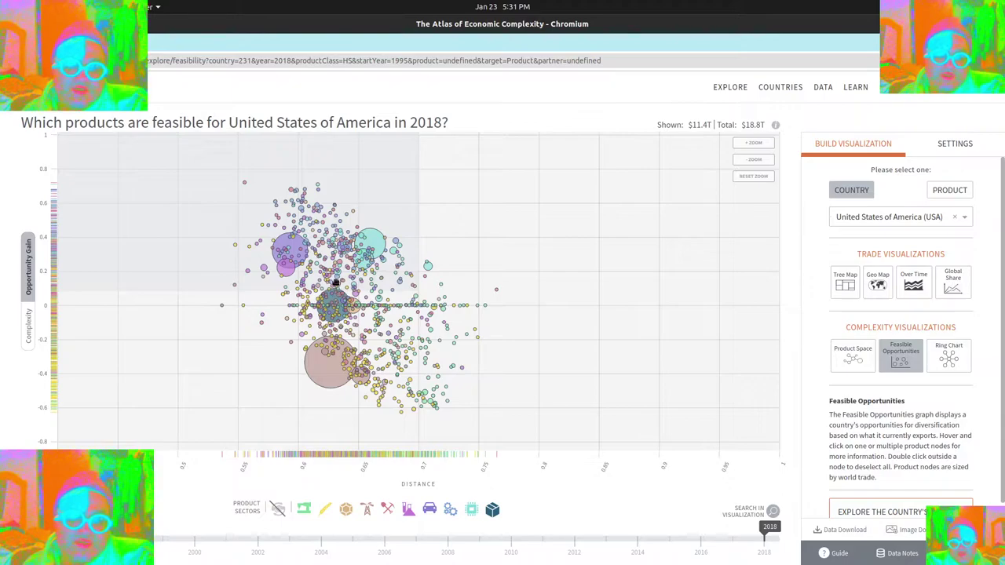
{"action": "mouse_move", "coordinate": [330, 296]}
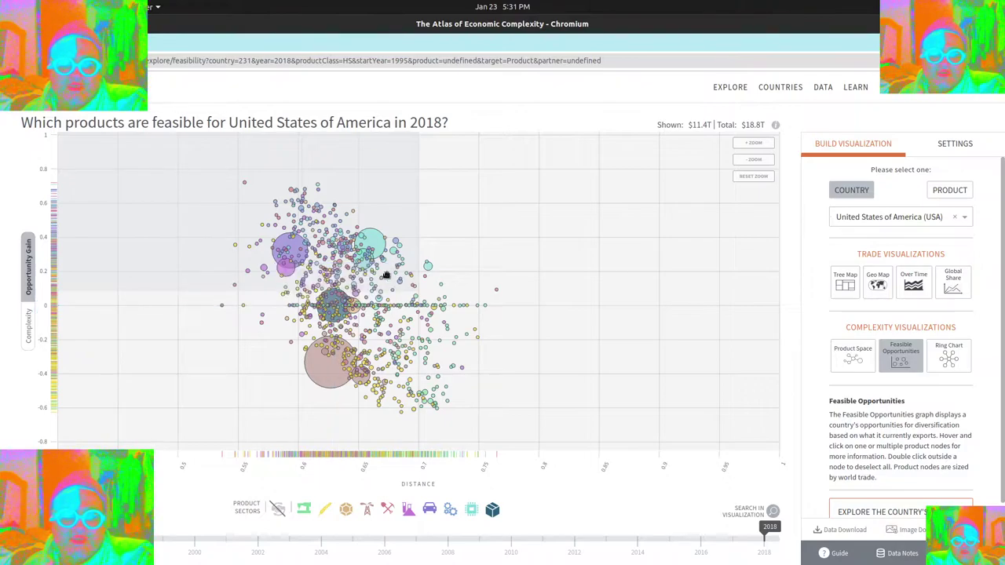
{"action": "mouse_move", "coordinate": [358, 315]}
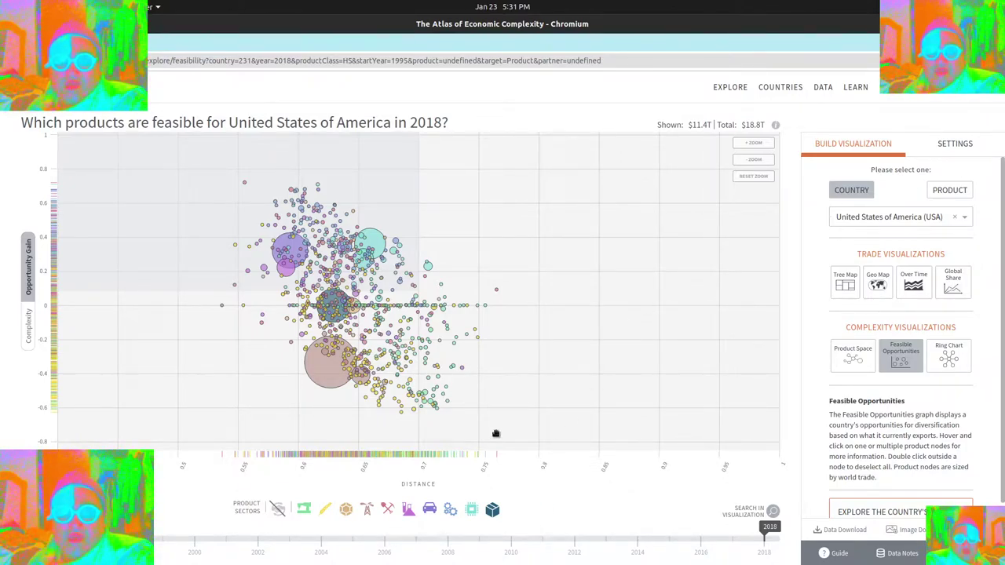
Isolate the Electronics sector on the Feasible Opportunities graph to examine its nodes, and restore all product sectors.
{"action": "mouse_move", "coordinate": [473, 512]}
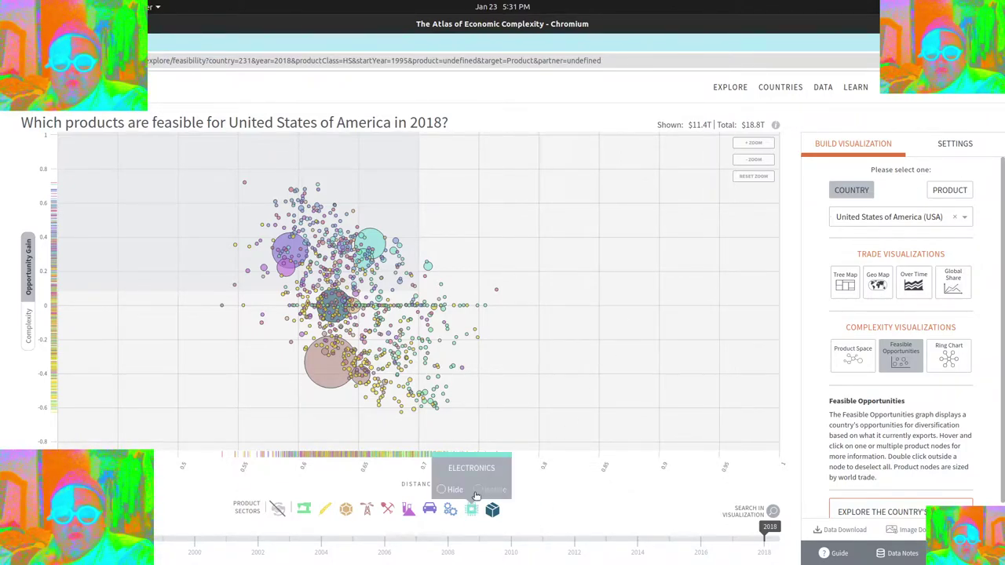
{"action": "left_click", "coordinate": [477, 490]}
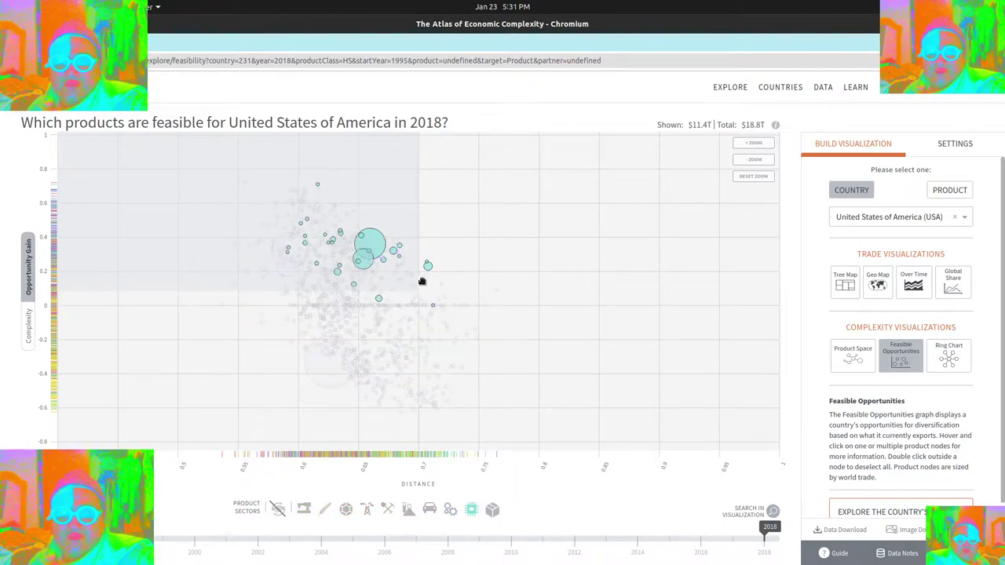
{"action": "left_click", "coordinate": [365, 267]}
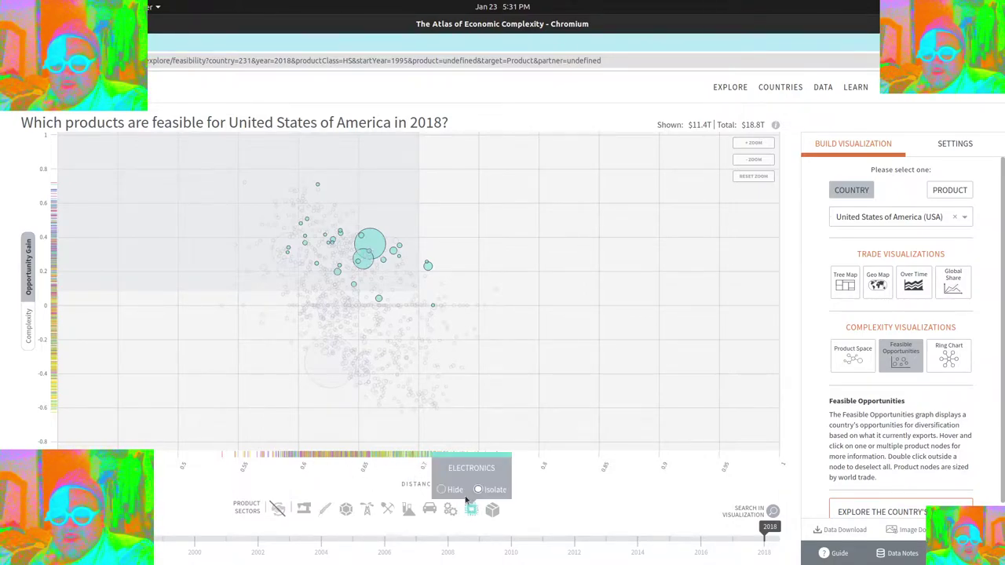
{"action": "left_click", "coordinate": [492, 510]}
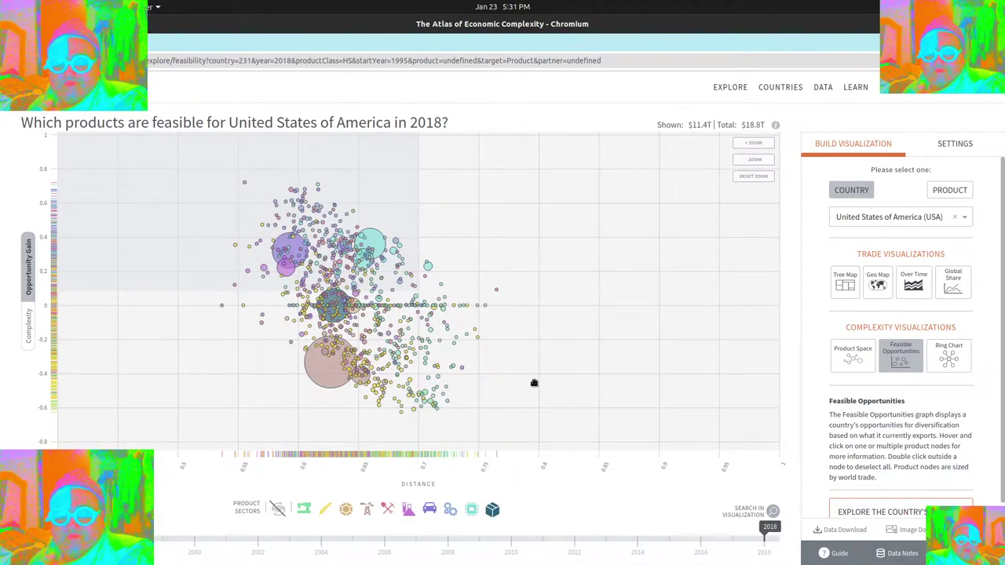
Revisit the United States' Product Space and return to the Tree Map of its 2018 exports.
{"action": "left_click", "coordinate": [853, 361]}
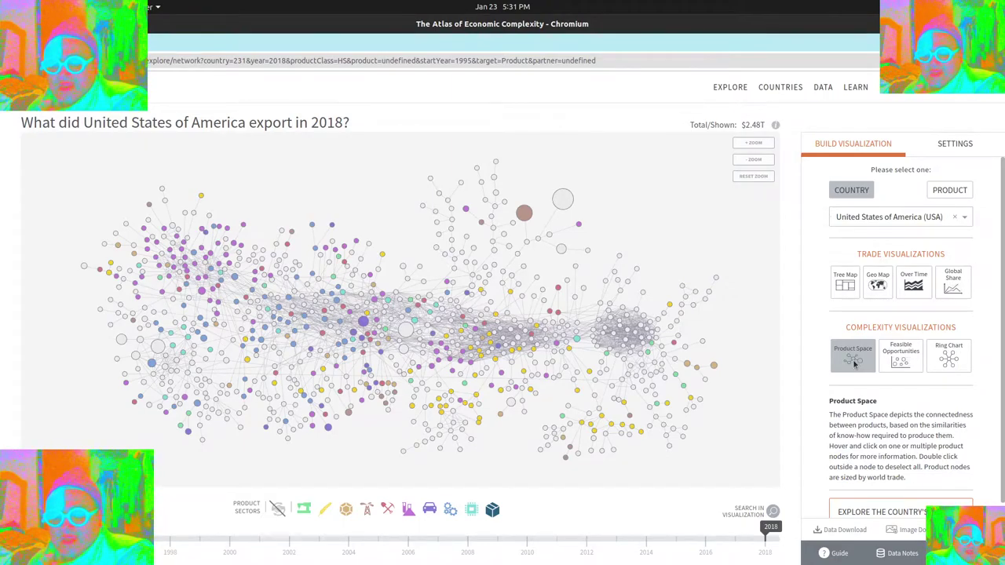
{"action": "left_click", "coordinate": [845, 281]}
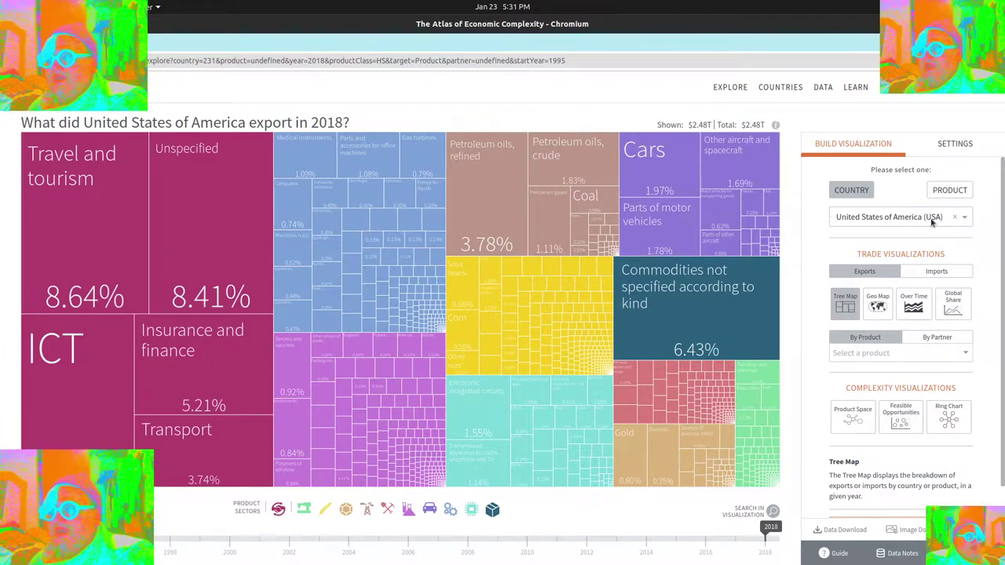
Switch the visualization from country to product to view Textiles exporters, and select Wool from the Textiles subcategories.
{"action": "left_click", "coordinate": [945, 194]}
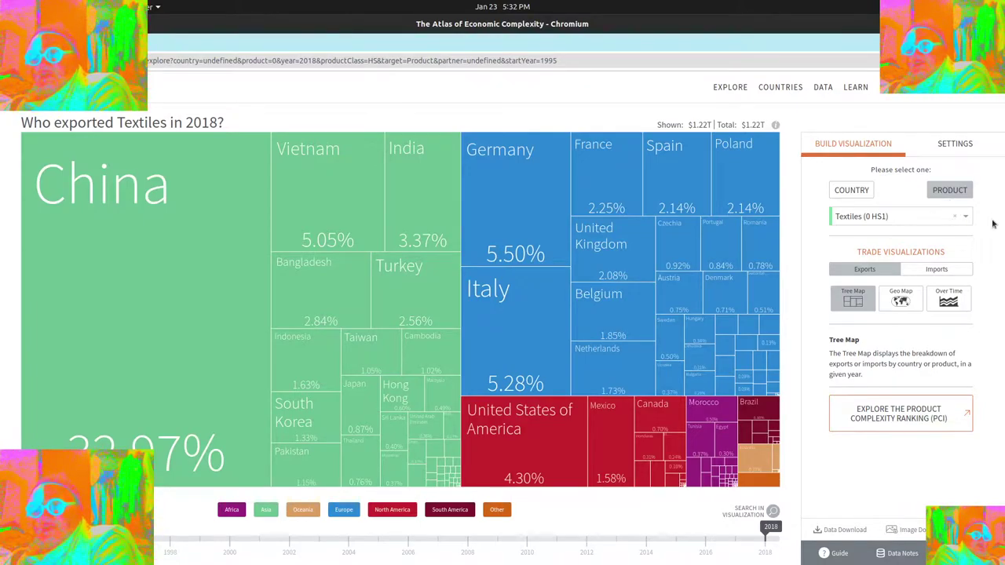
{"action": "left_click", "coordinate": [968, 219]}
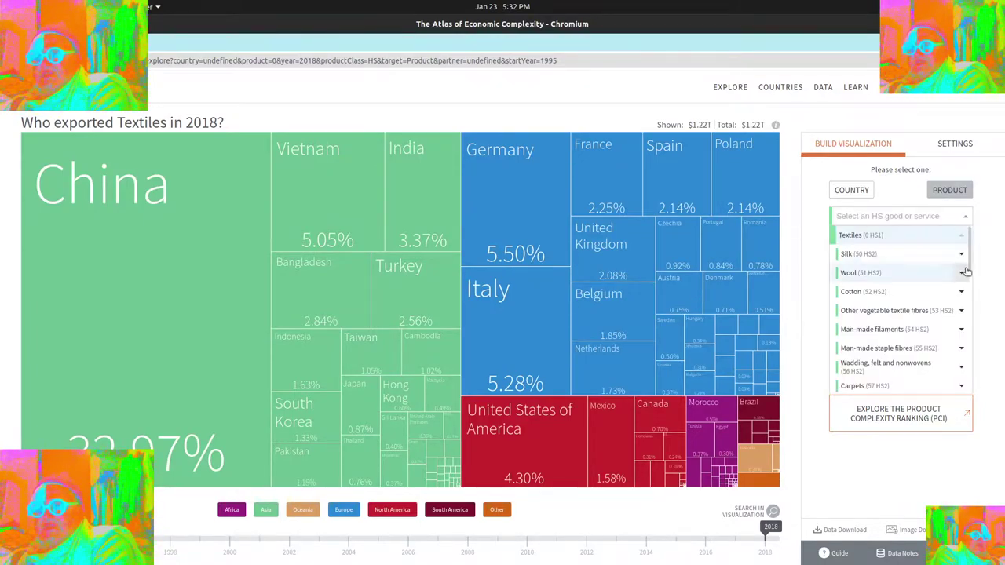
{"action": "left_click", "coordinate": [895, 274]}
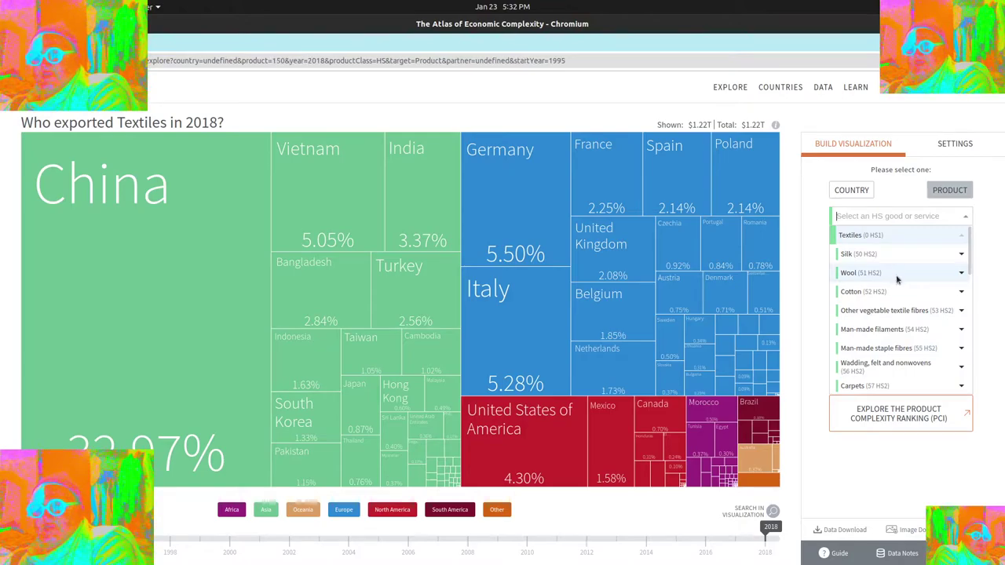
Clear the product selection and view the tree maps of countries exporting Agriculture and Electronics in 2018.
{"action": "left_click", "coordinate": [955, 217]}
{"action": "left_click", "coordinate": [968, 219]}
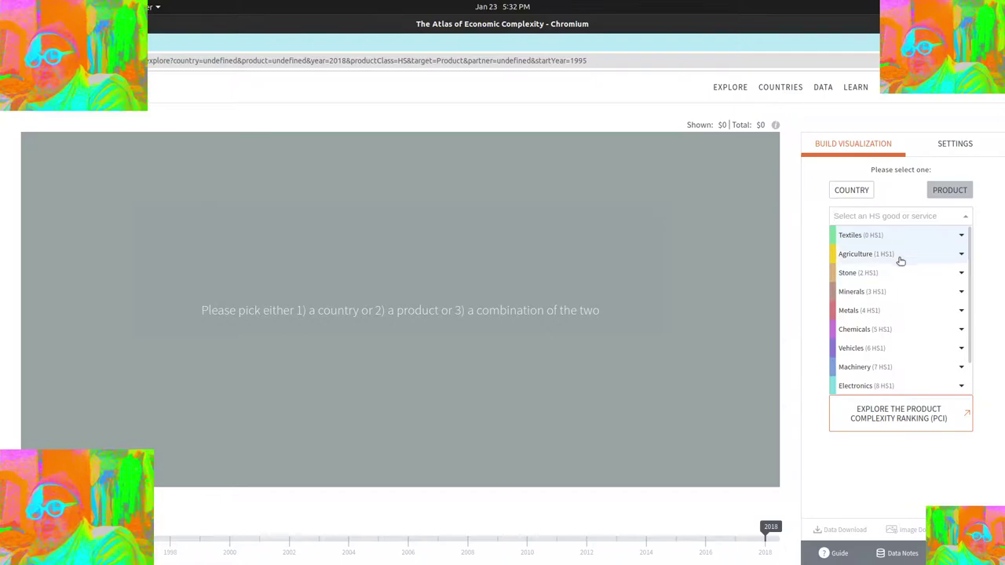
{"action": "left_click", "coordinate": [863, 254]}
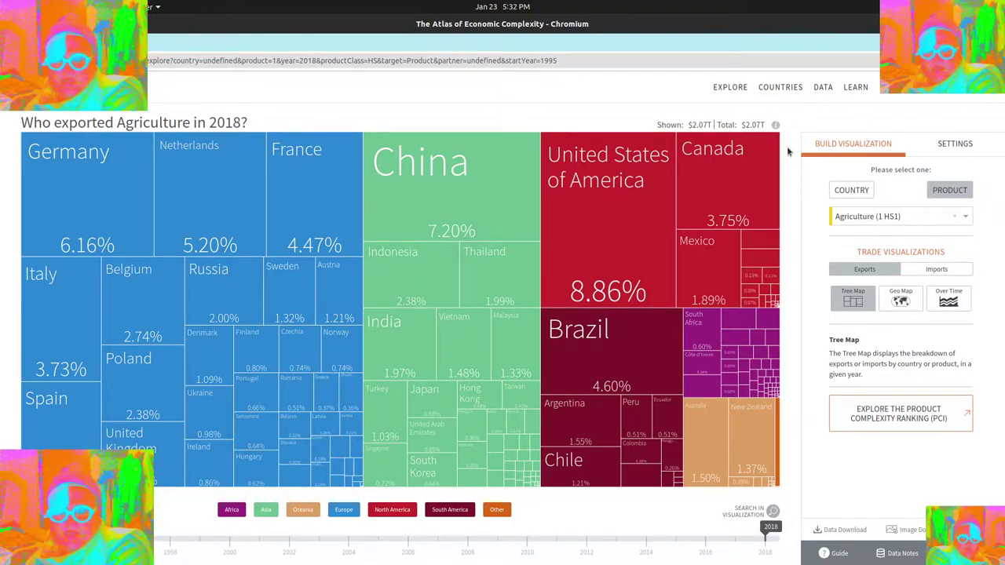
{"action": "left_click", "coordinate": [966, 219]}
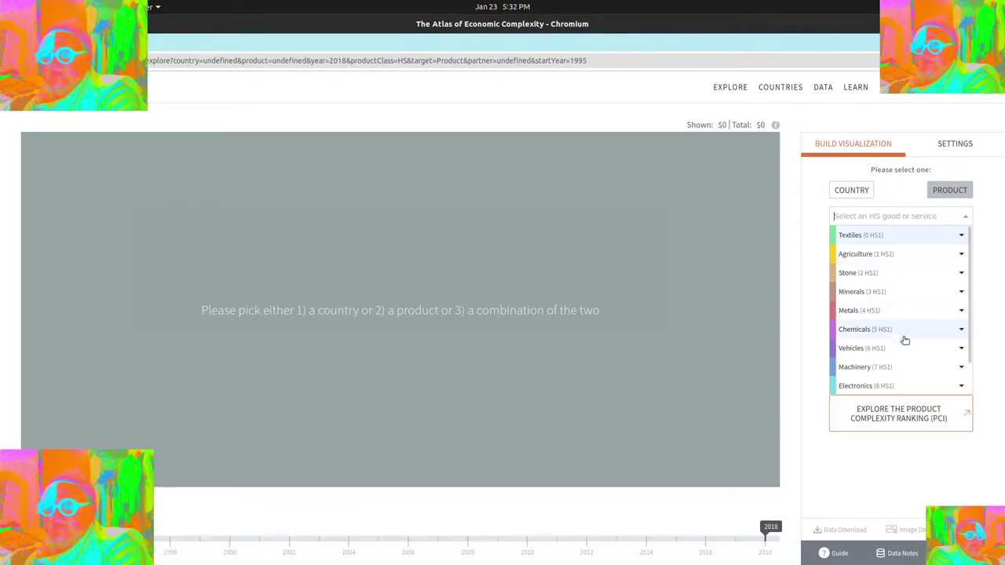
{"action": "left_click", "coordinate": [897, 385]}
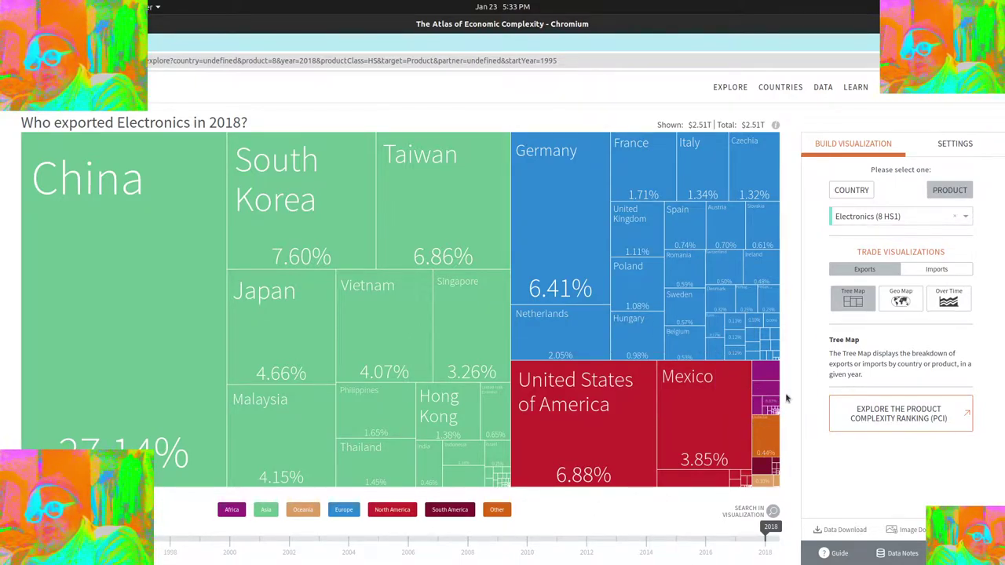
Return to the United States country view and compare its 2018 imports with its exports on the Tree Map.
{"action": "left_click", "coordinate": [854, 193]}
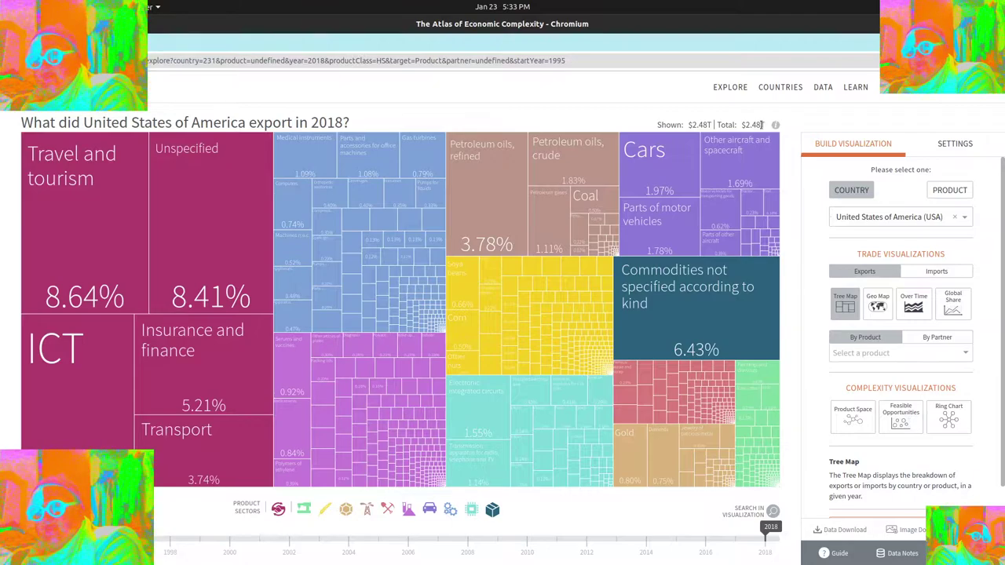
{"action": "left_click", "coordinate": [939, 275]}
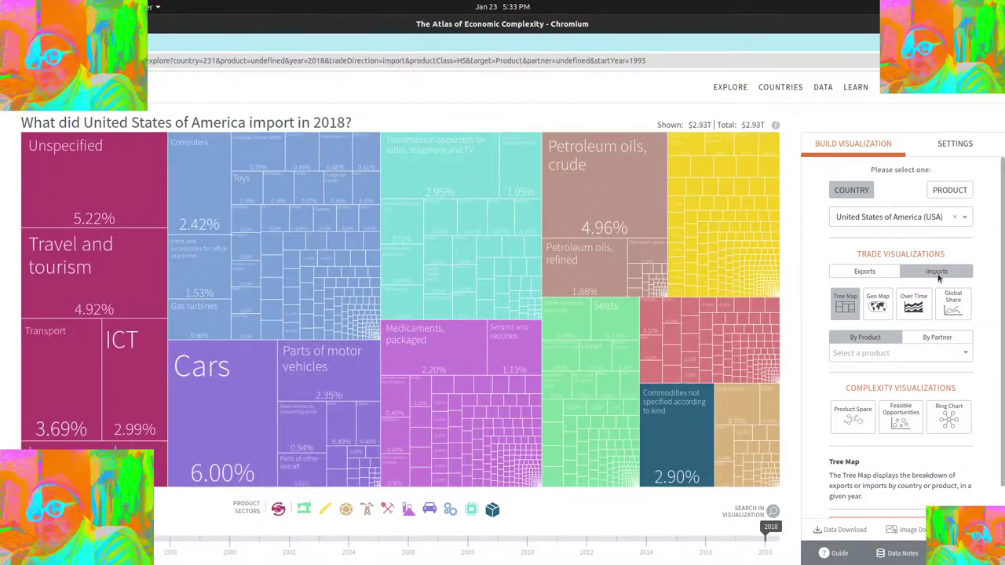
{"action": "left_click", "coordinate": [865, 272]}
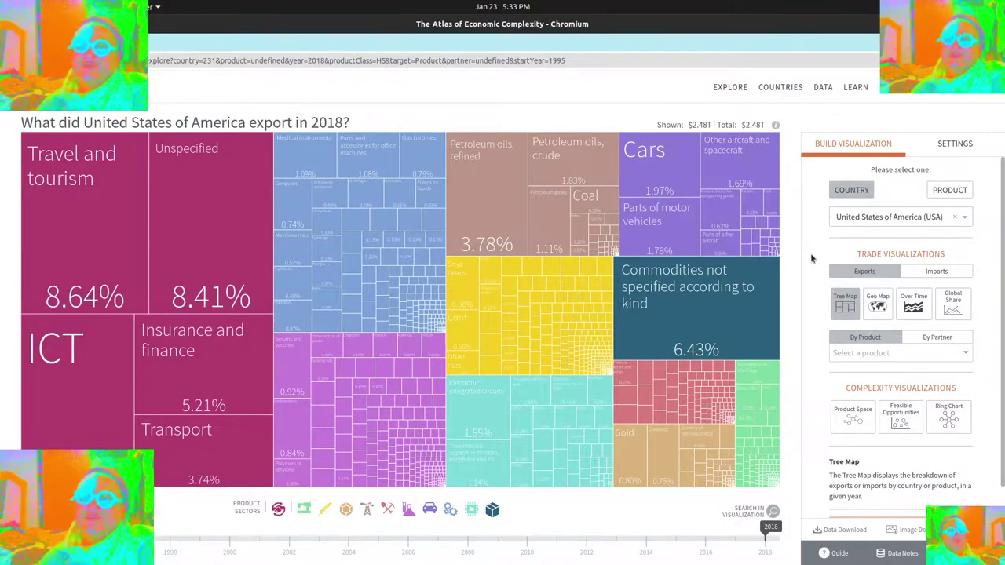
{"action": "mouse_move", "coordinate": [2, 283]}
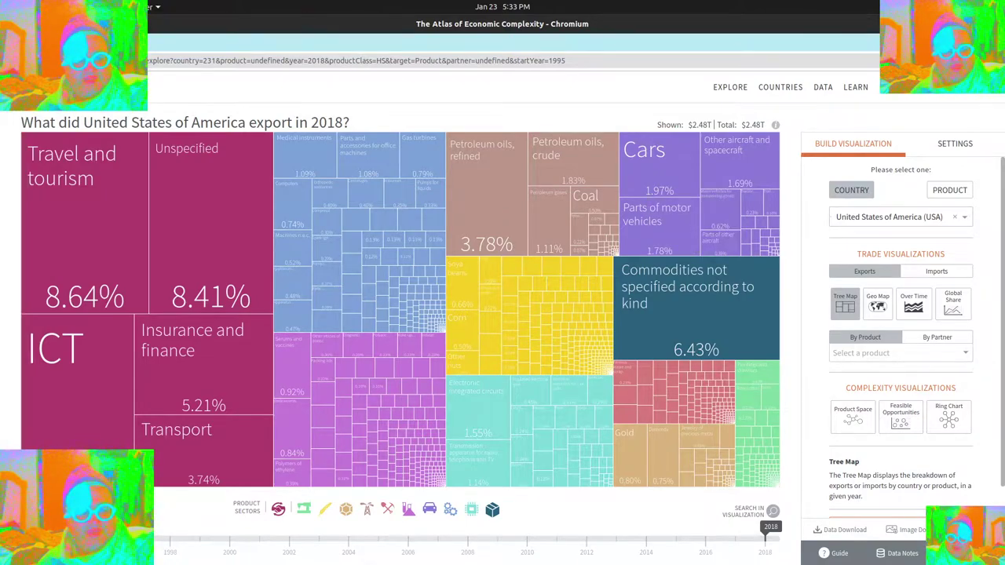